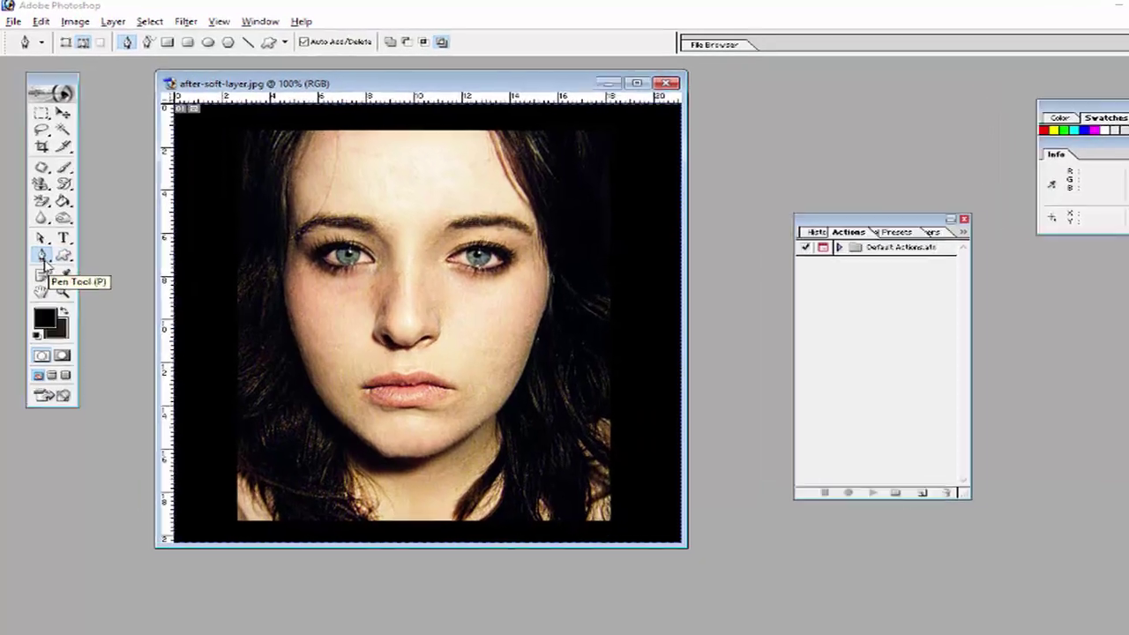
- With the standard Pen Tool, start the face outline at bottom left and trace up the left cheek
left_click(38, 240)
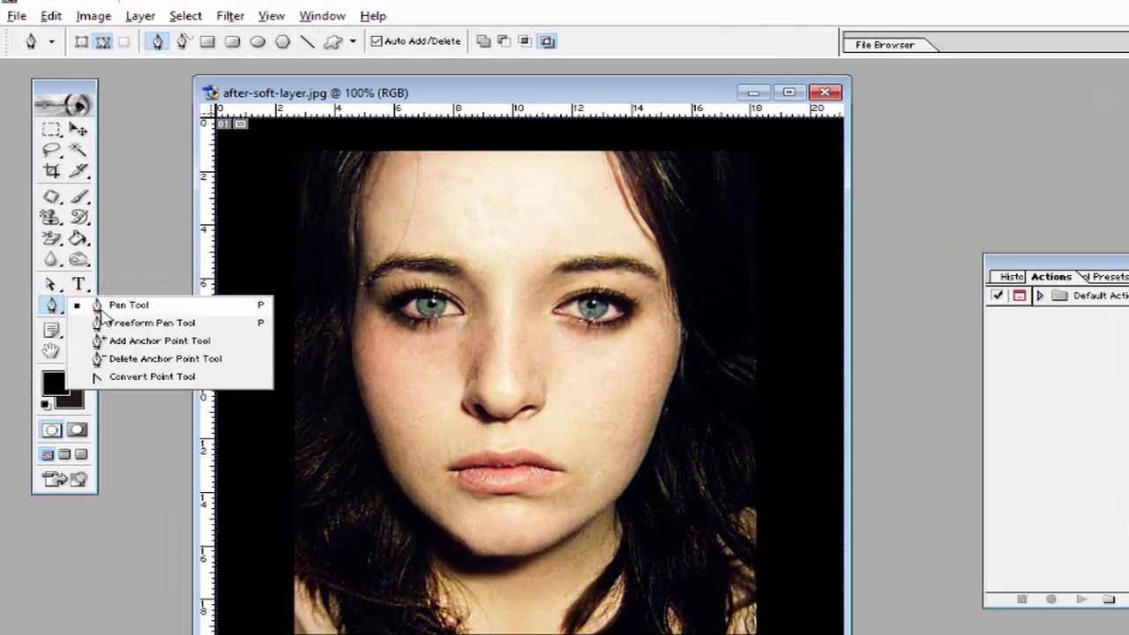
left_click(100, 307)
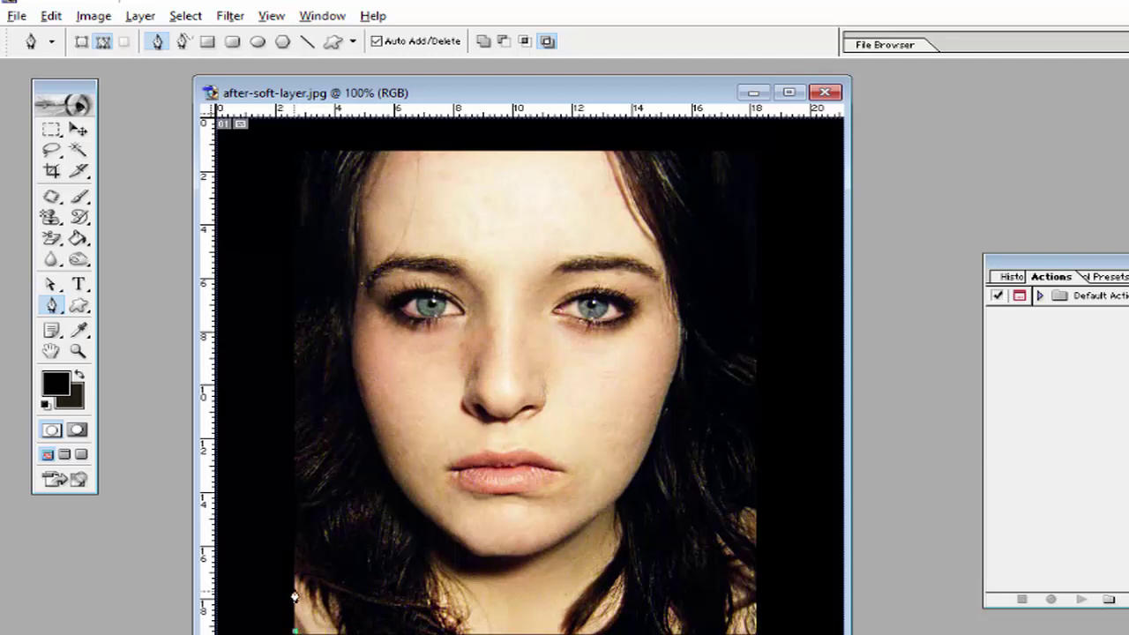
left_click_drag(295, 579, 334, 630)
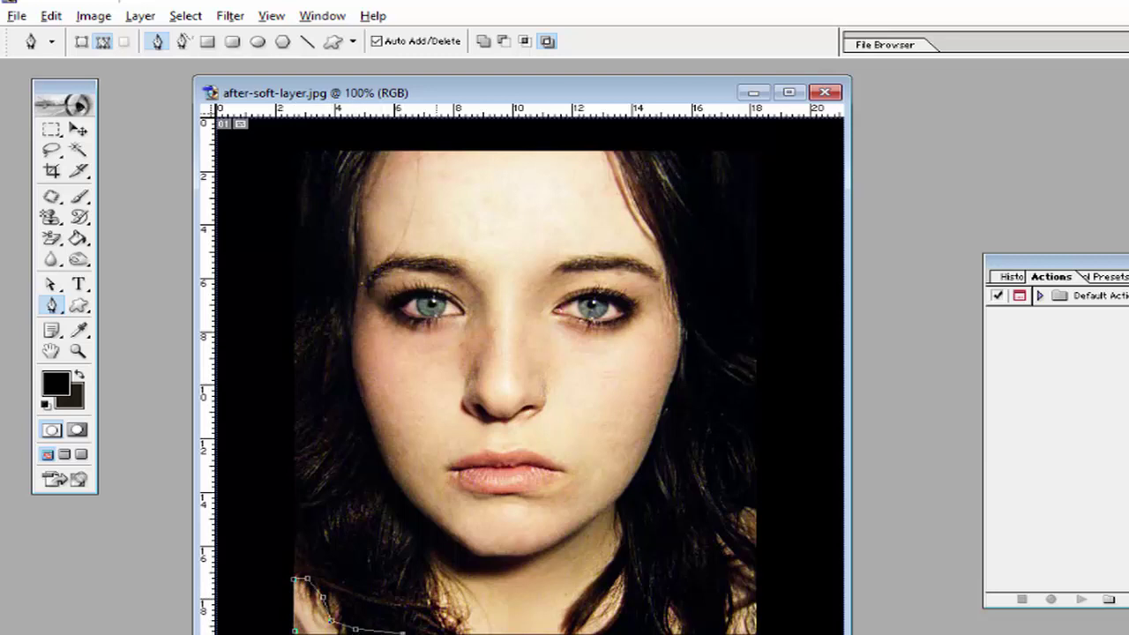
left_click_drag(448, 628, 383, 446)
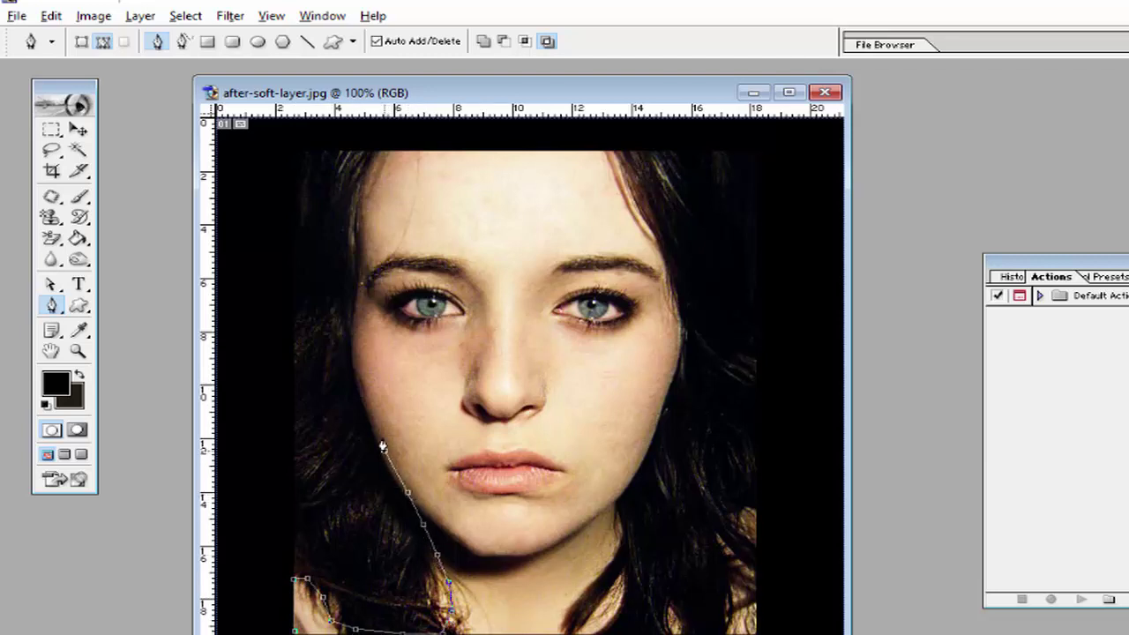
left_click(364, 388)
left_click(357, 318)
left_click(361, 262)
left_click(363, 191)
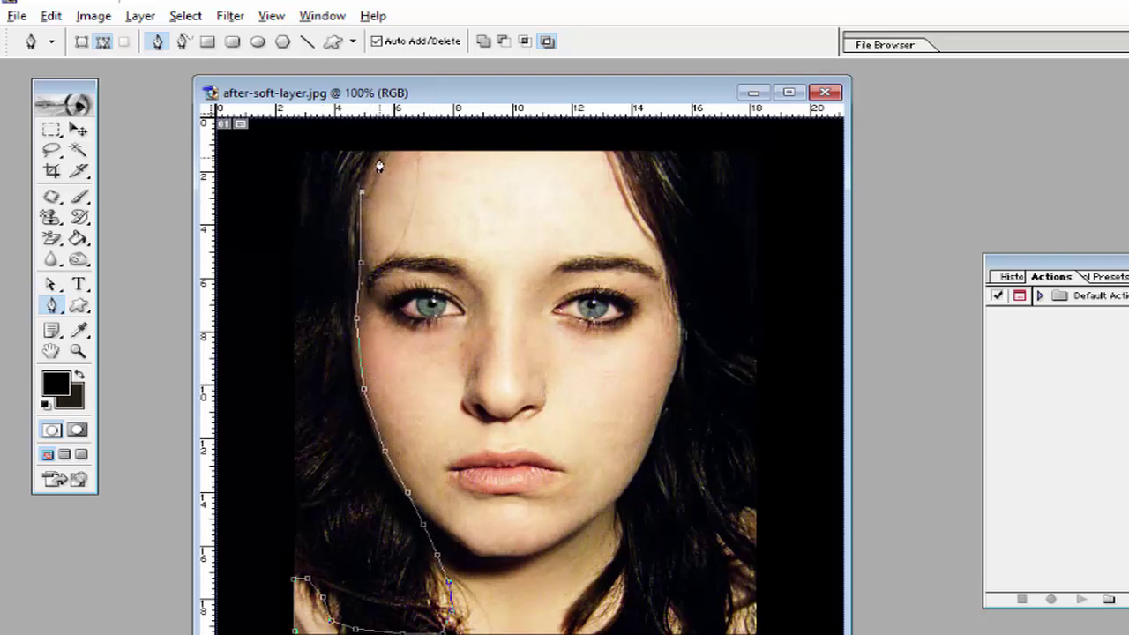
- Continue the face outline across the top of the forehead and down the right side
left_click_drag(379, 157, 449, 157)
left_click(538, 151)
left_click(580, 153)
left_click(608, 157)
left_click(623, 166)
left_click(640, 205)
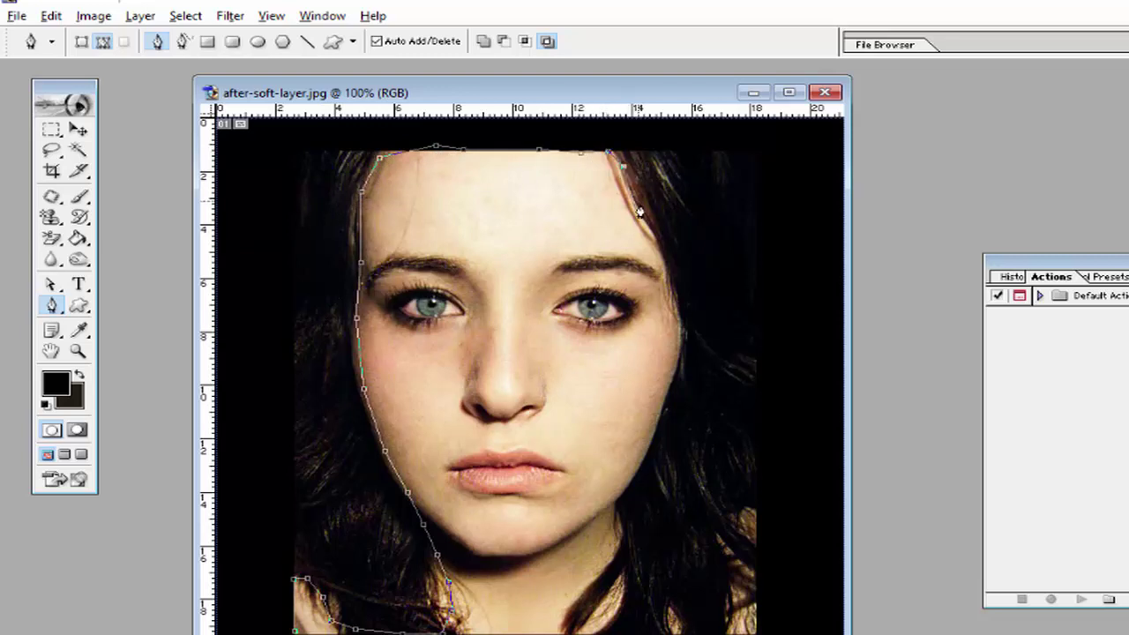
left_click(653, 236)
left_click(667, 273)
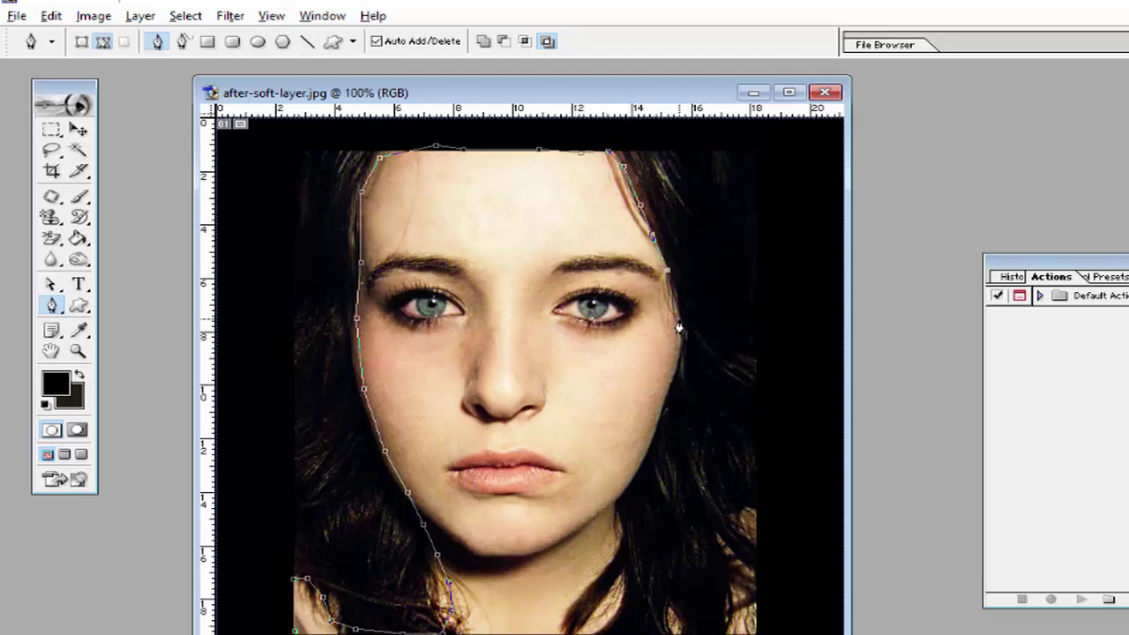
- Trace the right cheek, jawline and neck into the lower-right hair, then finish the path
left_click_drag(678, 329, 676, 355)
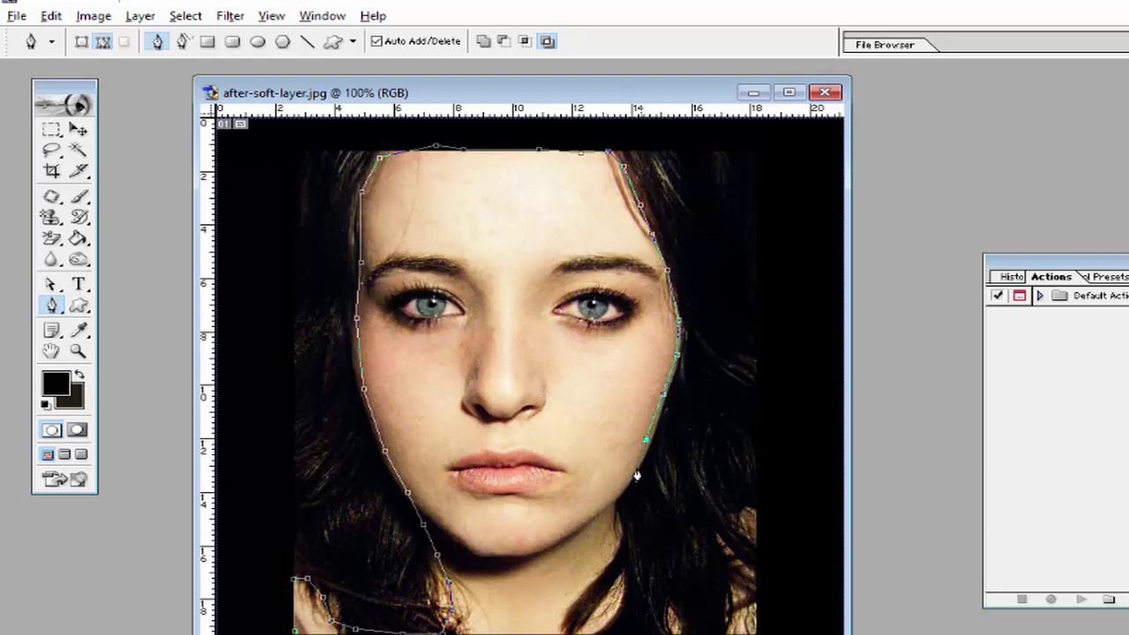
left_click_drag(625, 484, 620, 516)
left_click_drag(597, 580, 568, 622)
left_click_drag(625, 580, 648, 617)
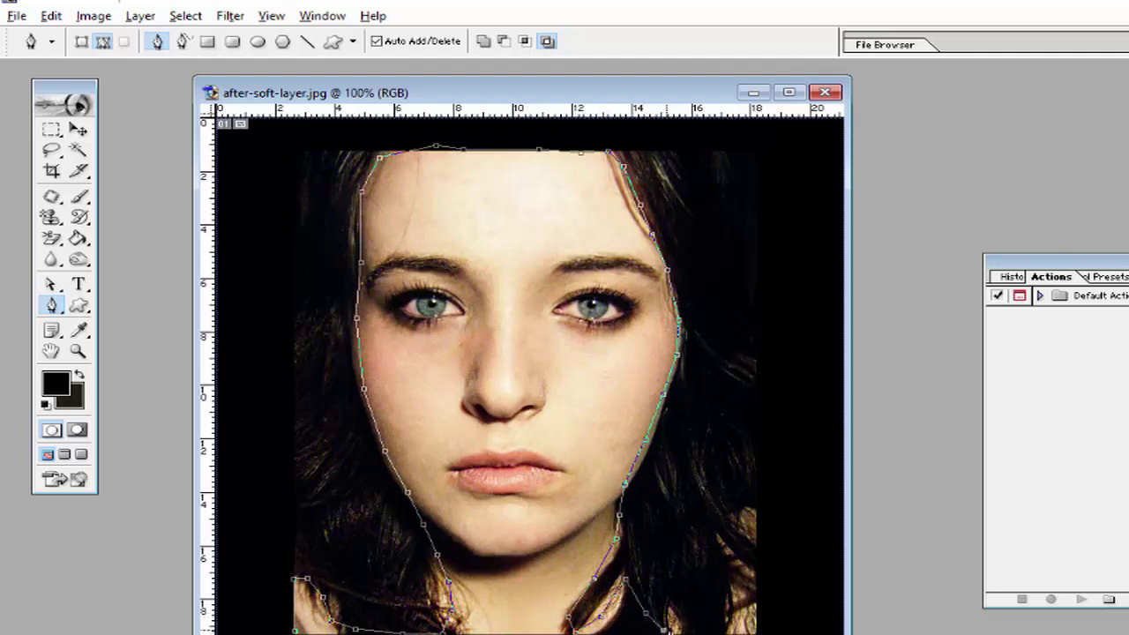
mouse_move(738, 608)
left_mouse_down()
mouse_move(737, 542)
mouse_move(758, 629)
left_mouse_up()
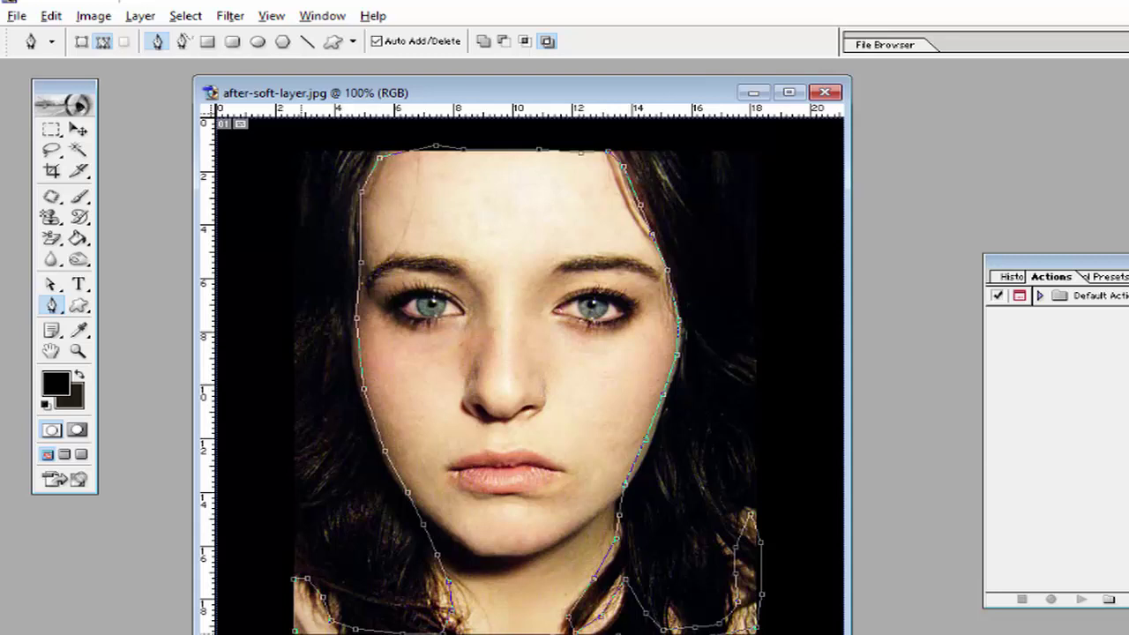
key("Return")
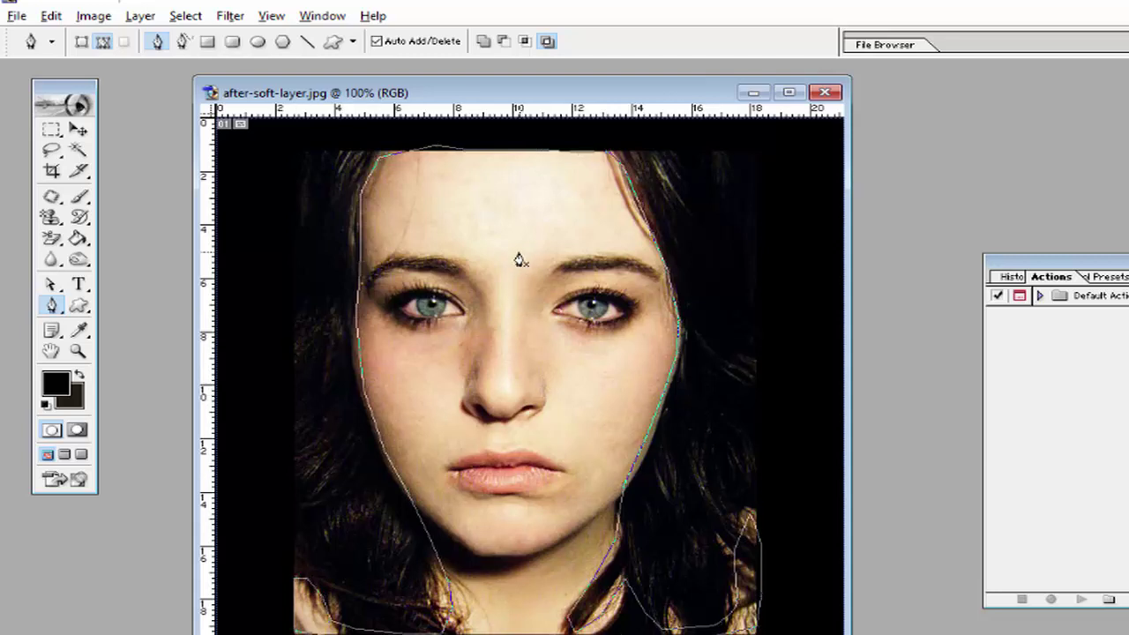
- Turn the face path into a selection and copy it onto a new Layer 1 with Layer via Copy
right_click(520, 256)
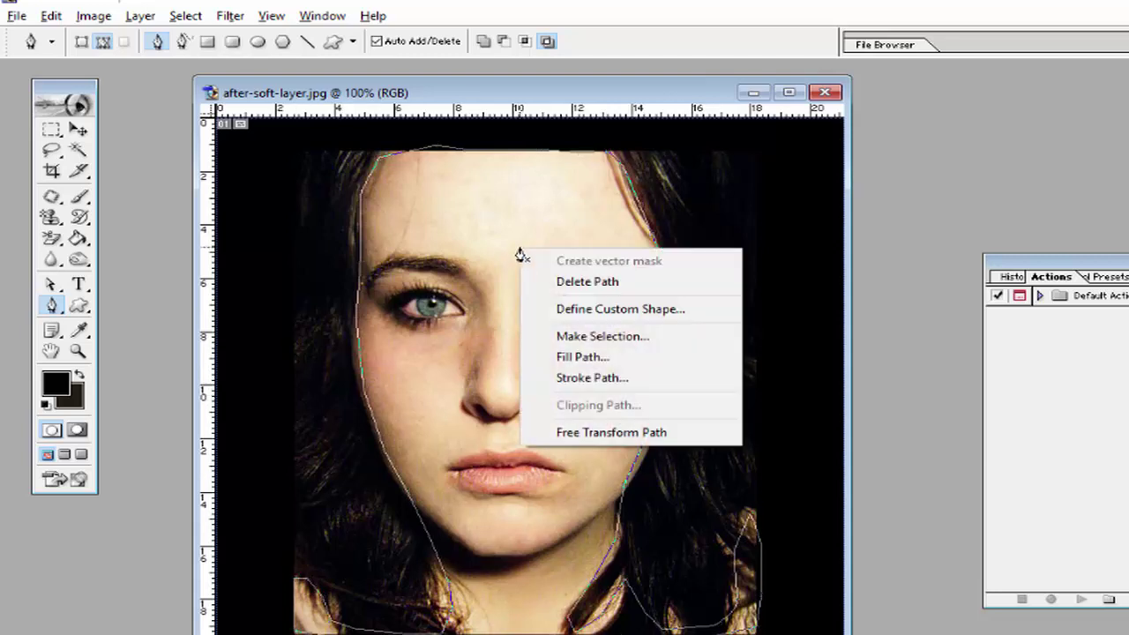
left_click(569, 334)
left_click(765, 300)
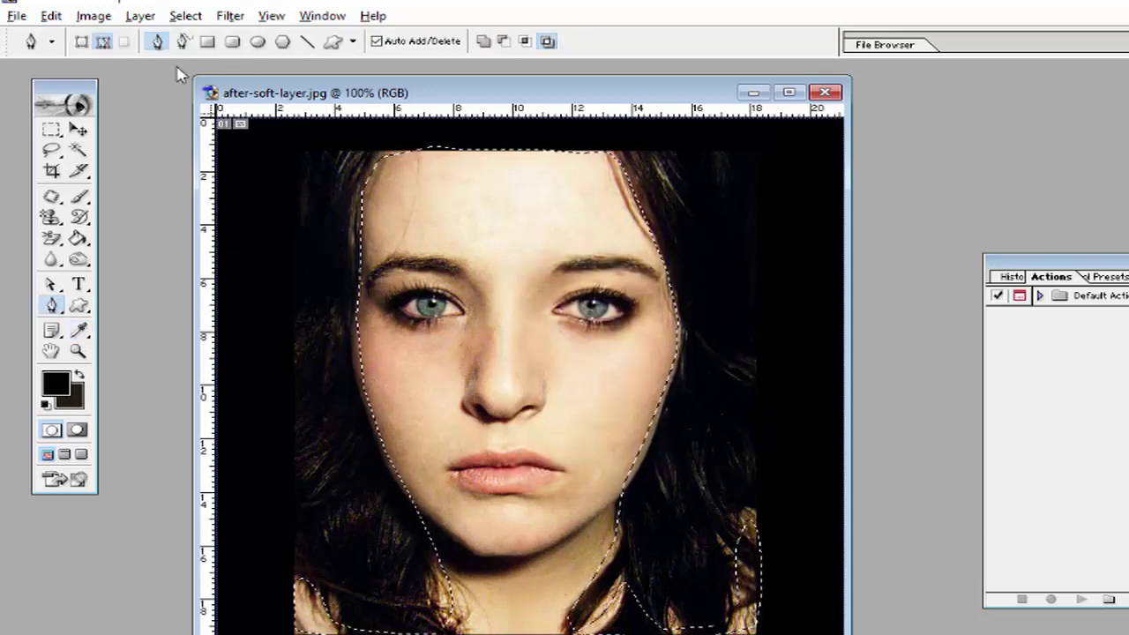
left_click(141, 16)
mouse_move(265, 37)
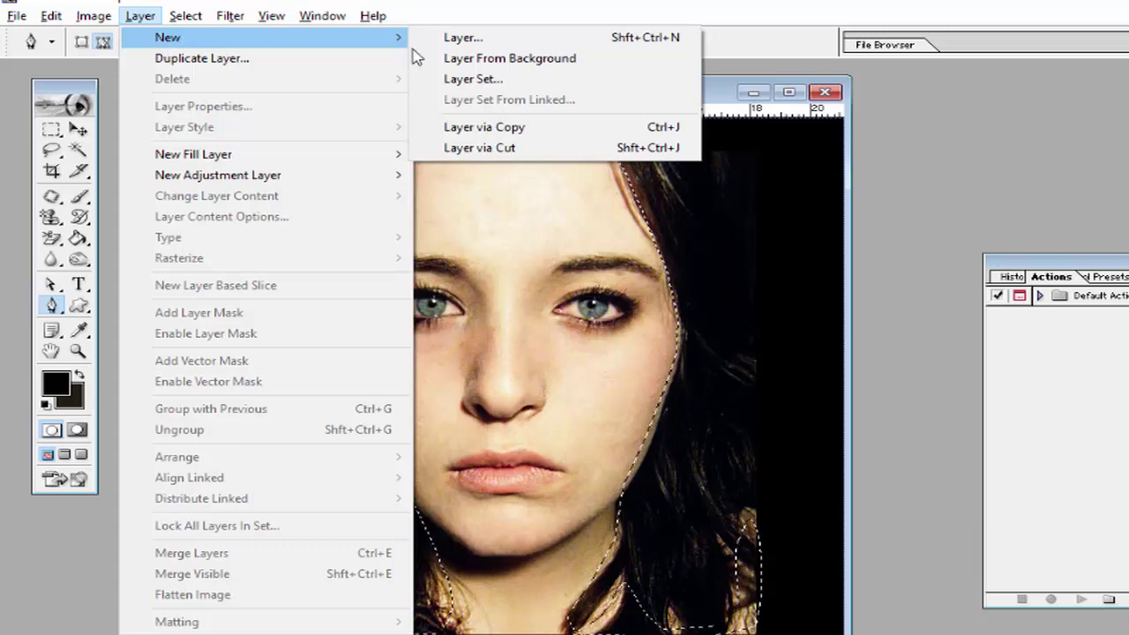
left_click(478, 130)
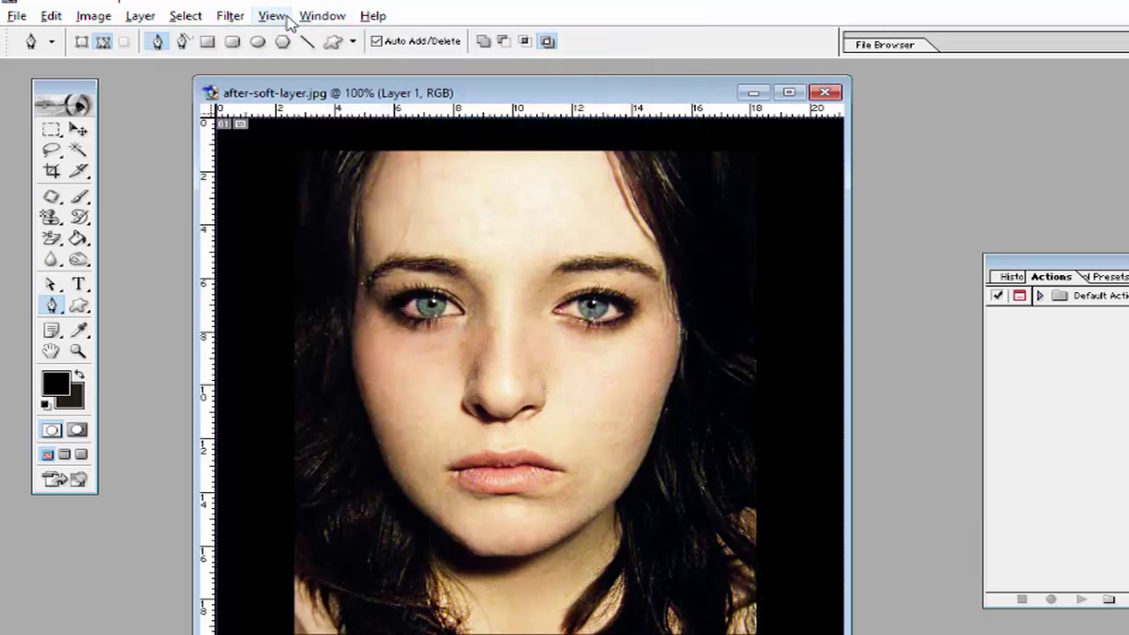
- Show the Layers palette beside the portrait and reselect the standard Pen Tool
left_click(320, 16)
left_click(433, 343)
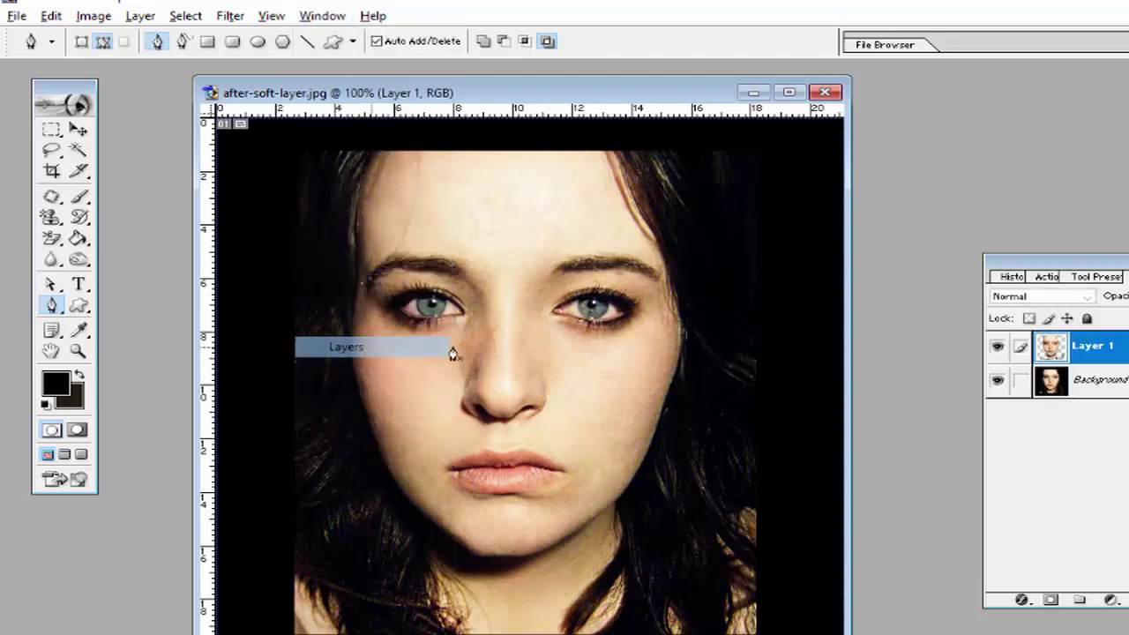
left_click_drag(1032, 265, 796, 259)
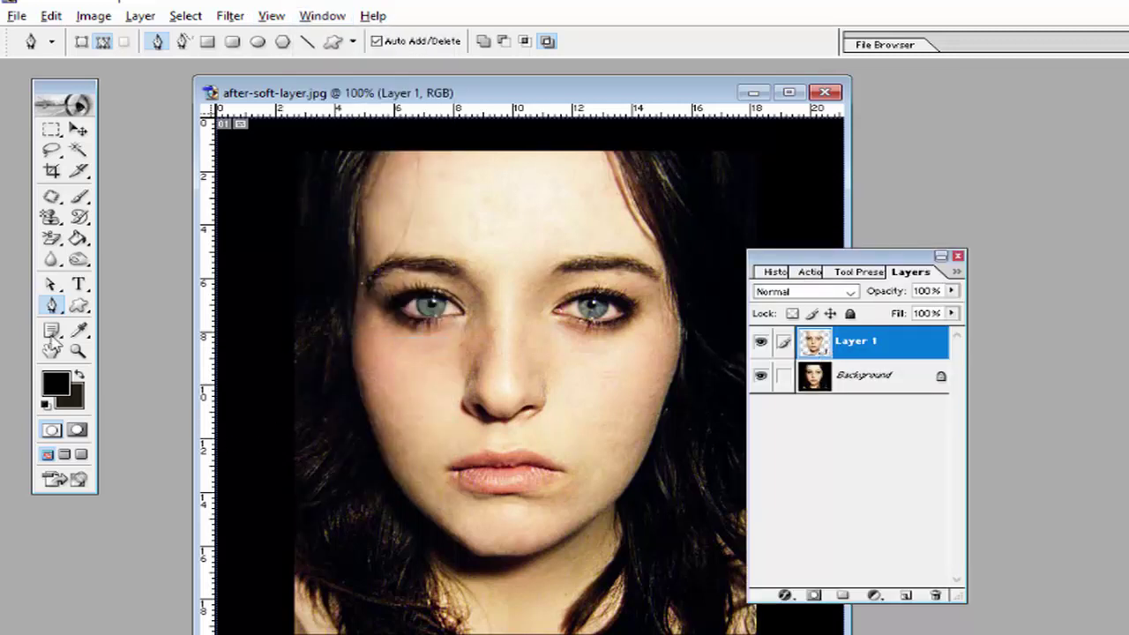
left_click(53, 307)
left_click(89, 308)
- Start a new outline at the lower-left hair and trace up the left edge of the image
left_click(327, 620)
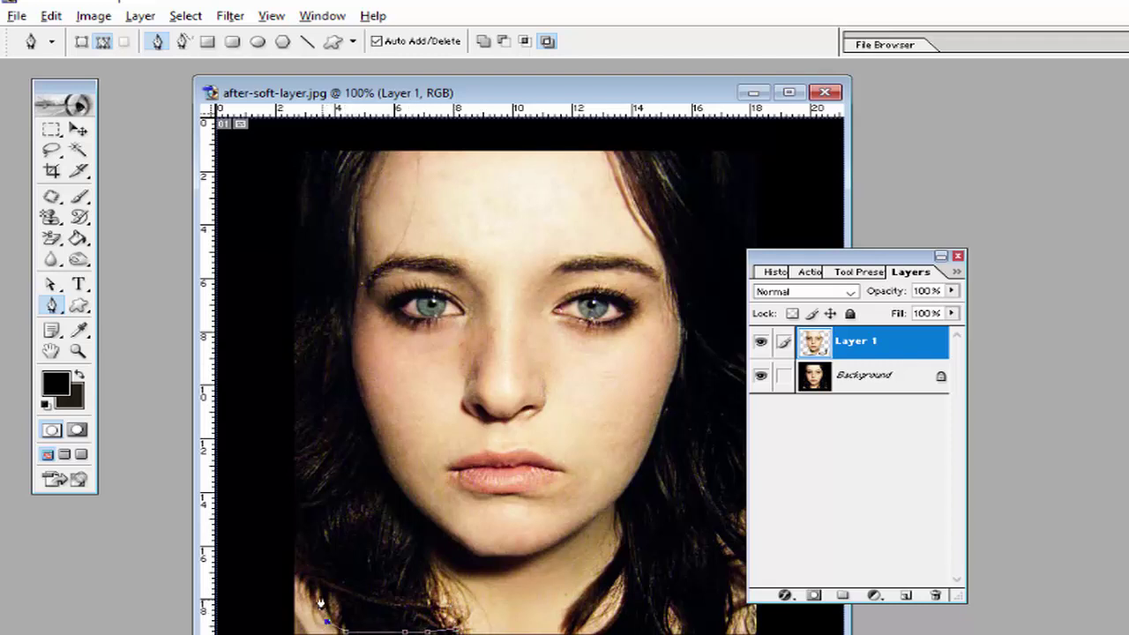
left_click(319, 593)
left_click(308, 576)
left_click(295, 554)
left_click(291, 497)
left_click(293, 440)
left_click(289, 383)
left_click(295, 301)
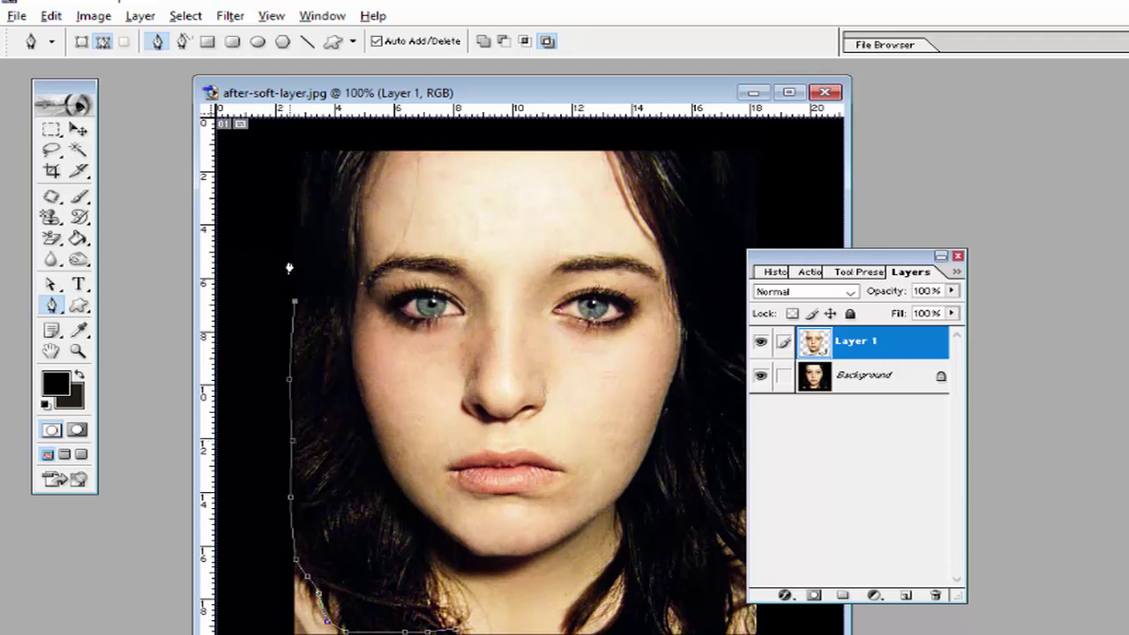
left_click(297, 241)
- Run the hair outline across the top left of the head and down beside the left cheek
left_click(313, 147)
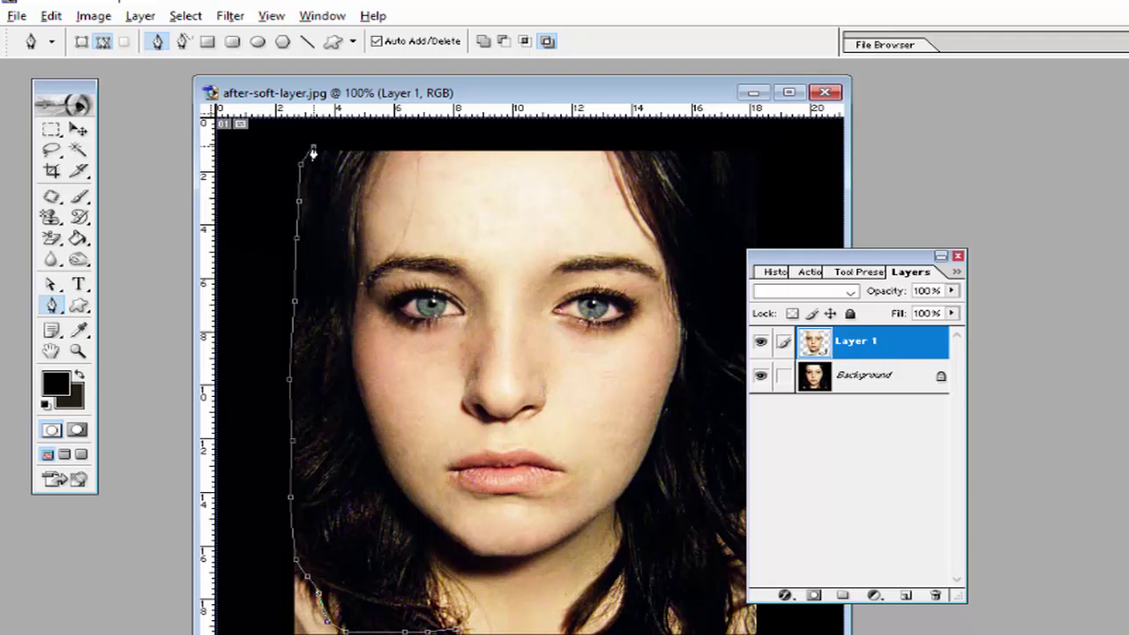
left_click(359, 149)
left_click(373, 161)
left_click(361, 209)
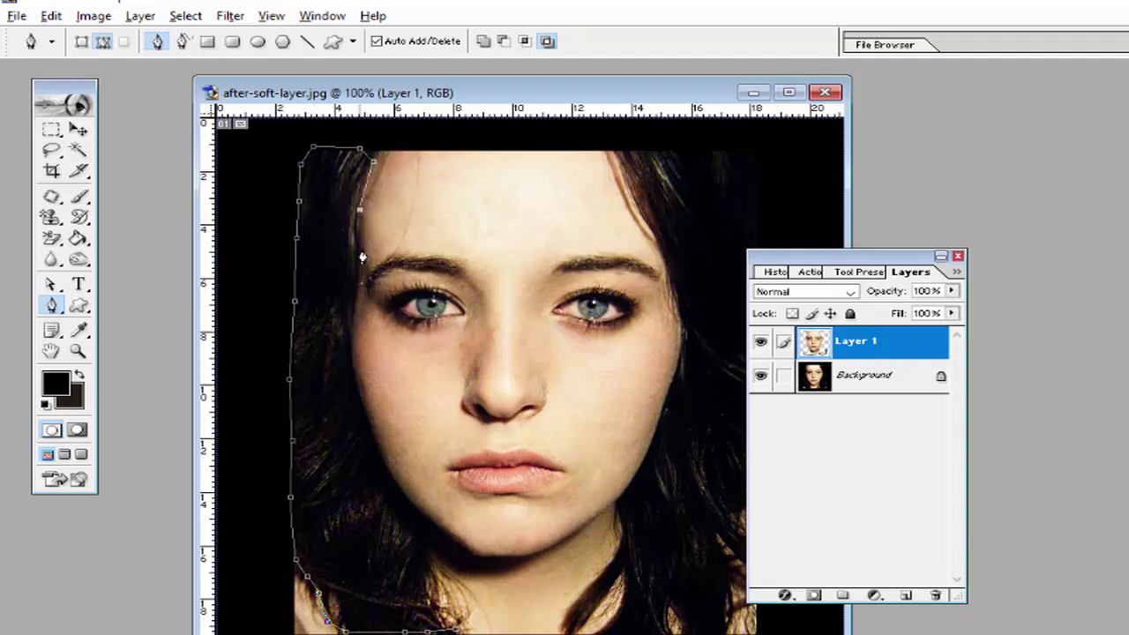
left_click(362, 256)
left_click(358, 284)
left_click(354, 318)
left_click(353, 356)
left_click(358, 386)
left_click(366, 415)
left_click(376, 442)
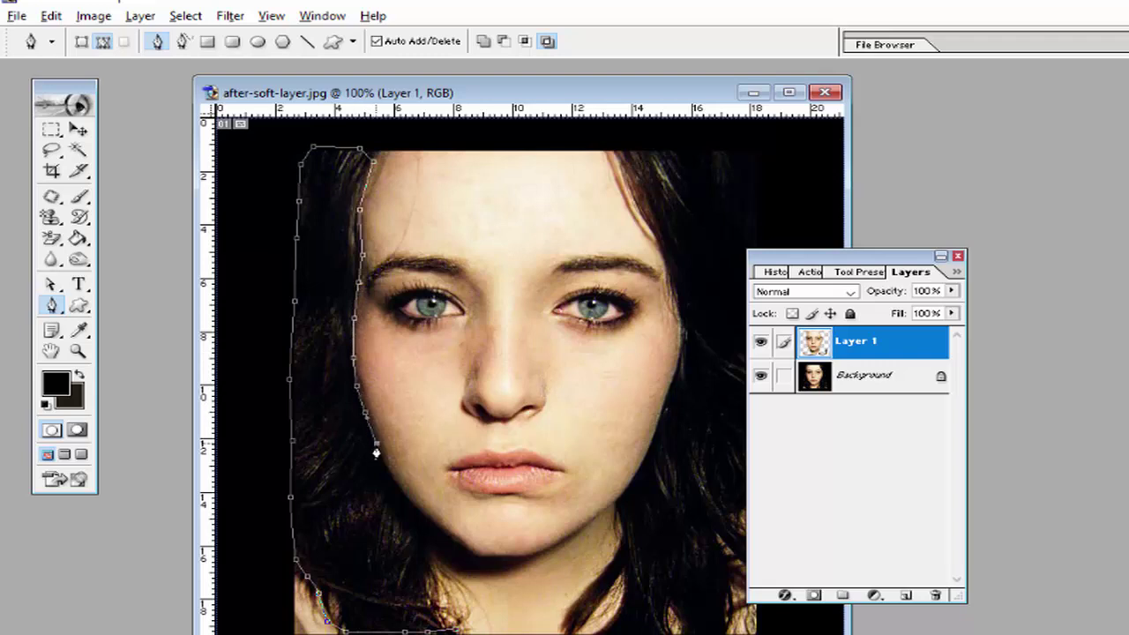
- Follow the left jawline down to the image bottom to close the left hair outline
left_click(398, 503)
left_click(410, 520)
left_click(422, 538)
left_click(434, 558)
left_click(440, 596)
left_click(452, 624)
left_click(455, 629)
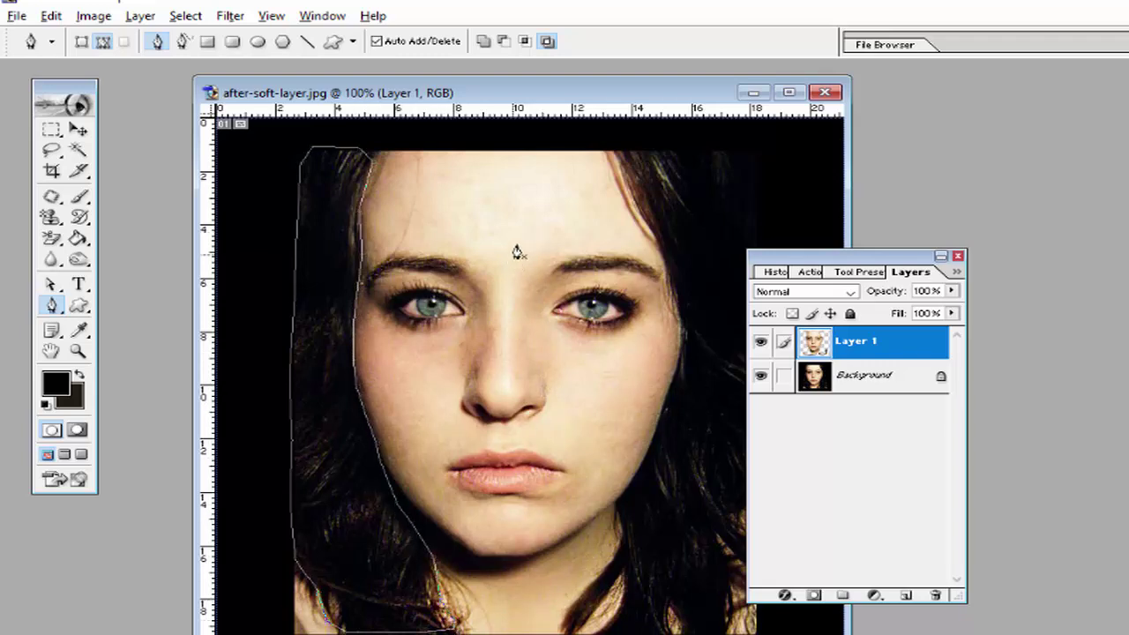
- Start outlining the top-right hair, moving the Layers palette further right out of the way
left_click(617, 151)
left_click(643, 148)
left_click(678, 150)
left_click(726, 150)
left_click(744, 158)
left_click(752, 181)
left_click_drag(767, 257, 887, 250)
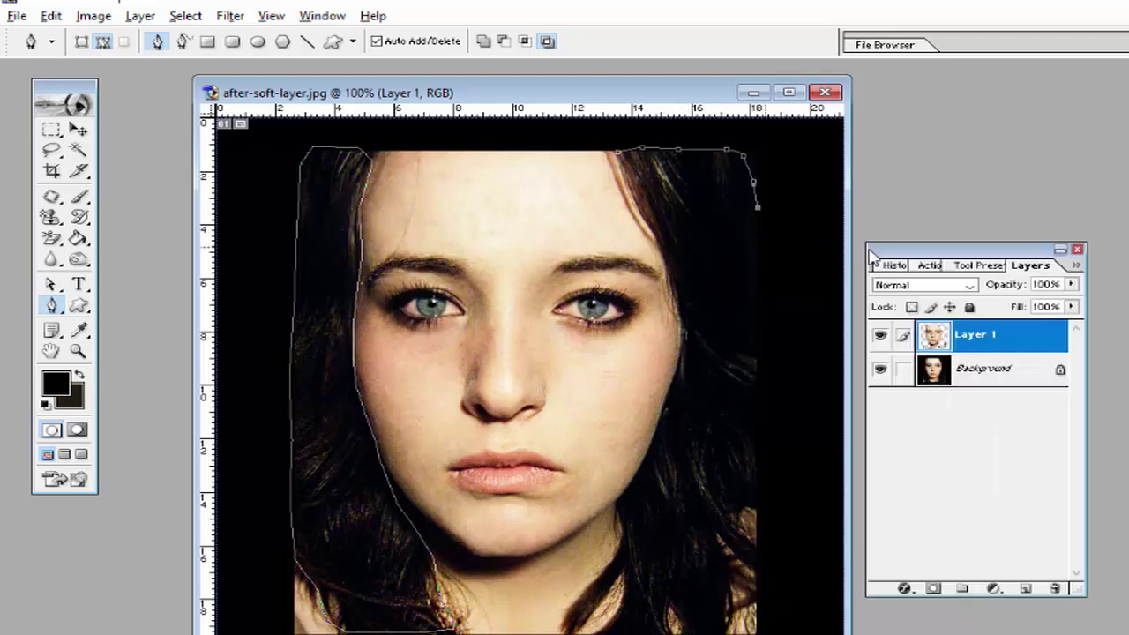
- Extend the outline down the right hair edge and along the bottom of the hair
left_click(750, 236)
left_click(751, 286)
left_click(753, 340)
left_click(754, 407)
left_click(754, 479)
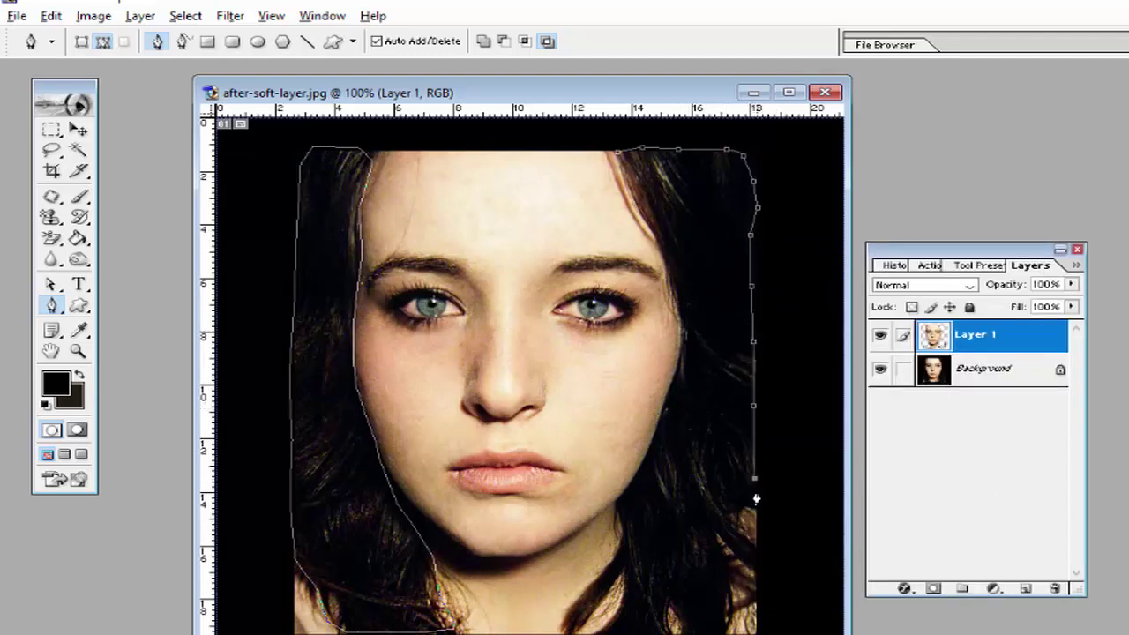
left_click(756, 512)
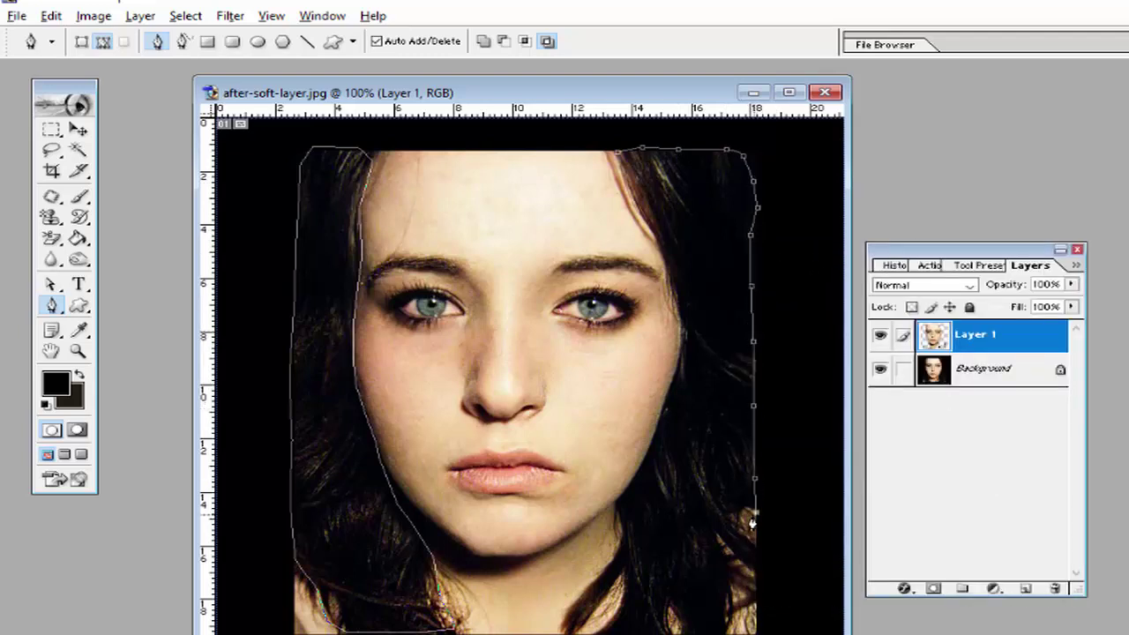
left_click(758, 572)
left_click(733, 565)
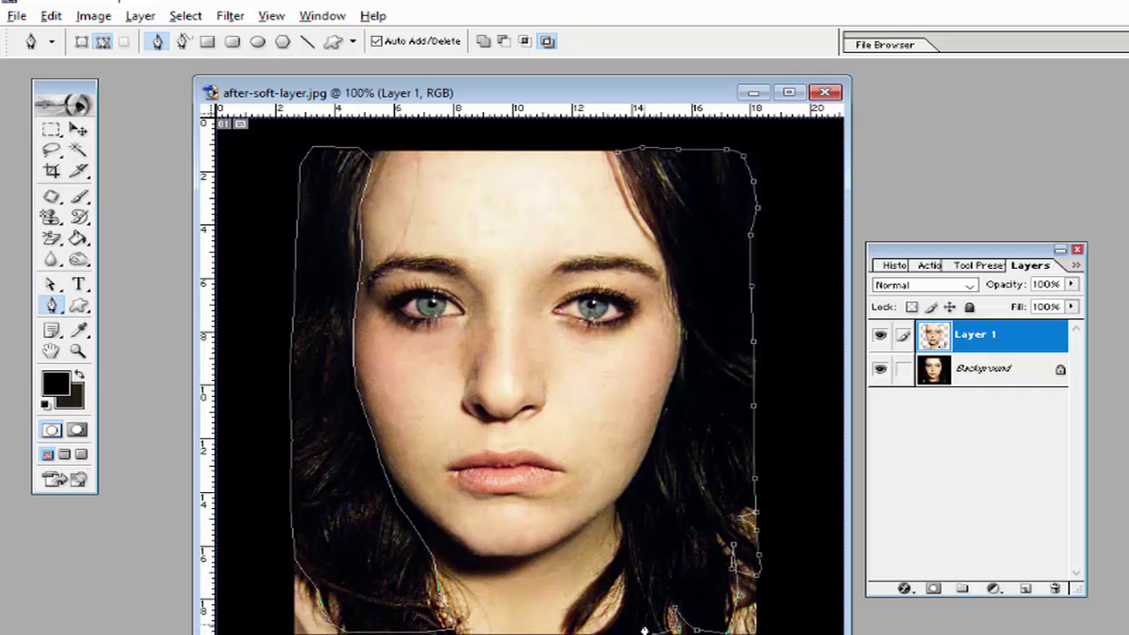
left_click(628, 607)
- Trace back up the right jawline, cheek and hairline, closing the outline at its start point
left_click(573, 622)
left_click(580, 583)
left_click(597, 559)
left_click(615, 532)
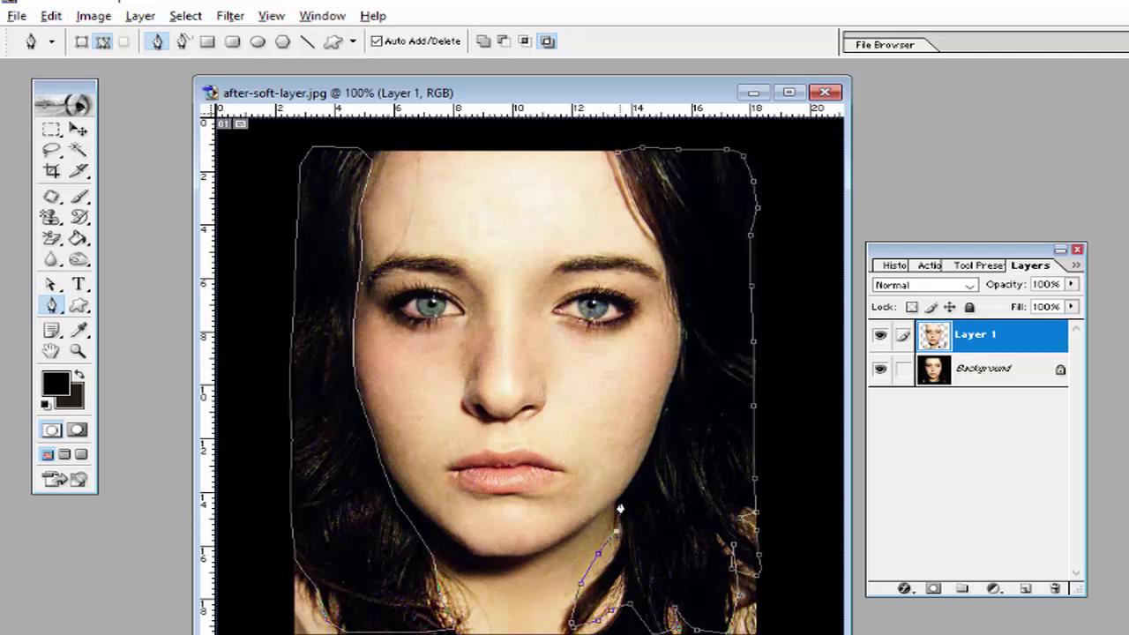
left_click(620, 491)
left_click(665, 389)
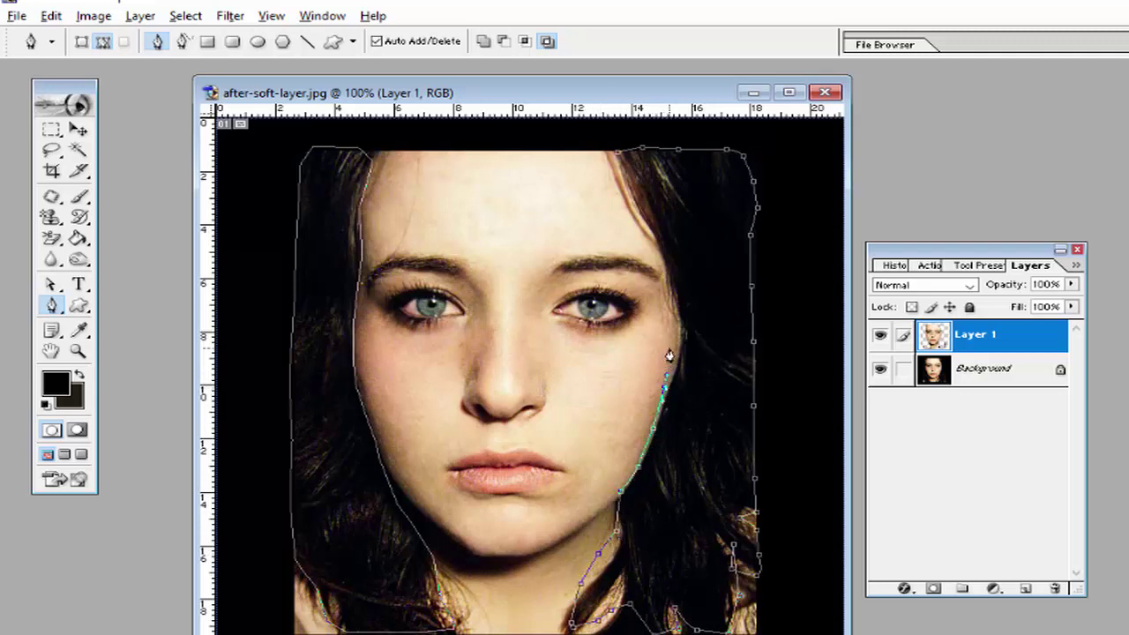
left_click(670, 347)
left_click(677, 315)
left_click(672, 279)
left_click(654, 239)
left_click(637, 207)
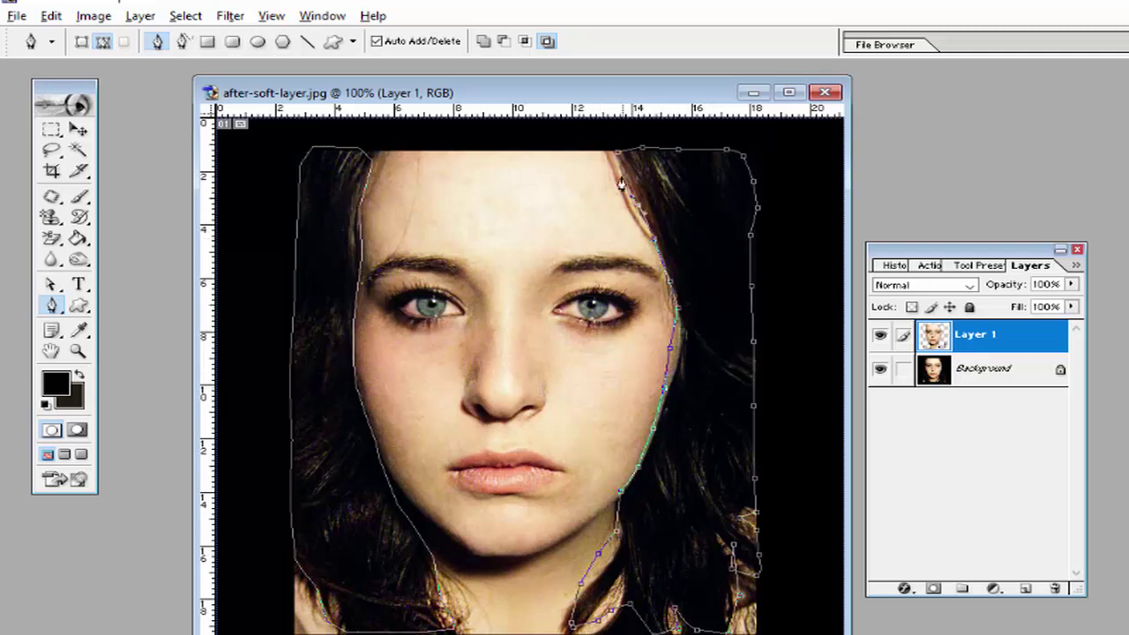
left_click(620, 169)
left_click(619, 157)
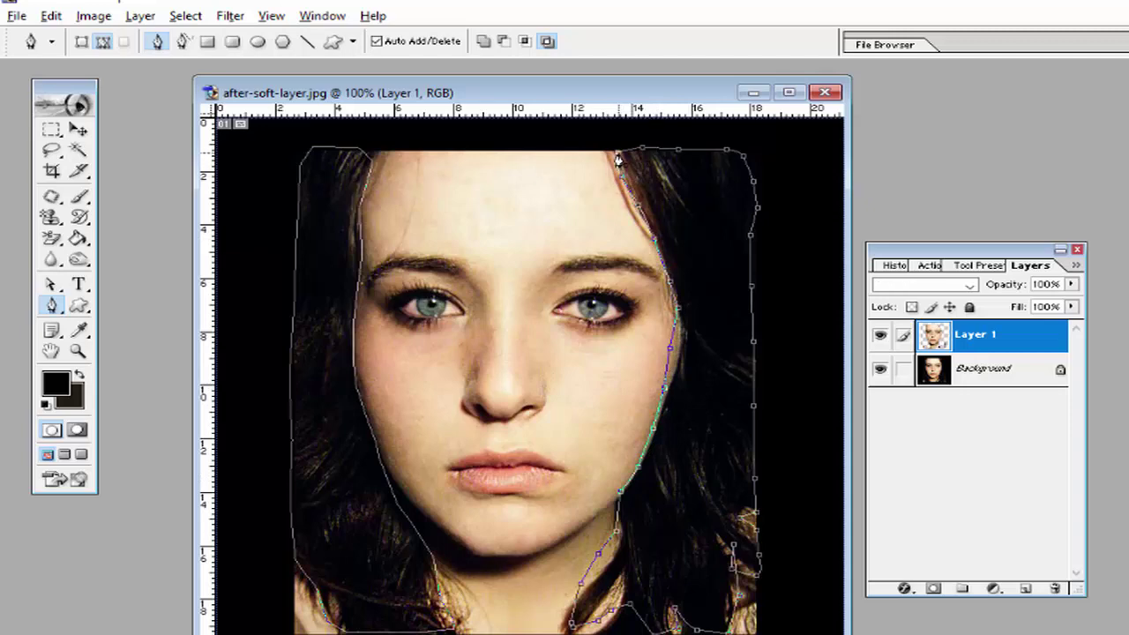
- Convert the closed hair path into a selection and copy it to a new layer
right_click(691, 203)
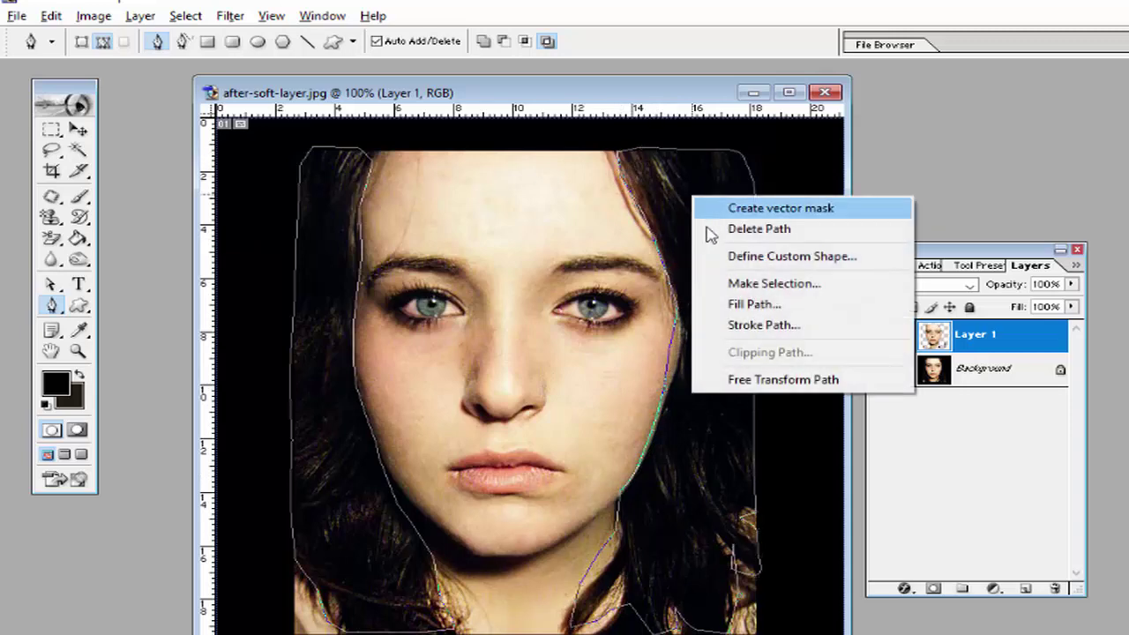
left_click(720, 283)
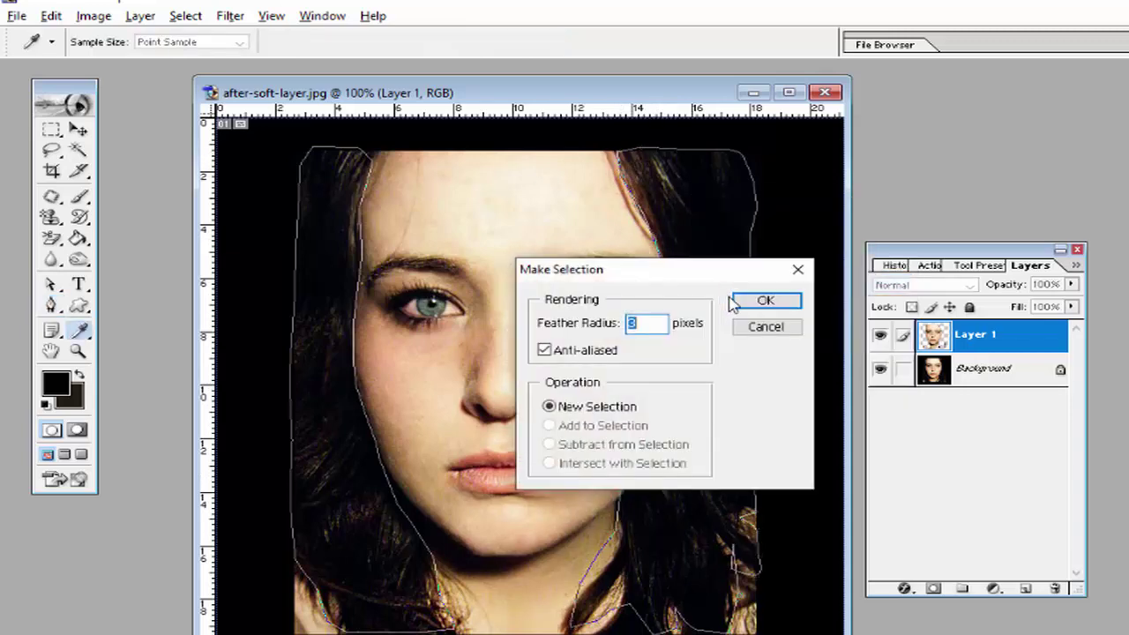
left_click(740, 301)
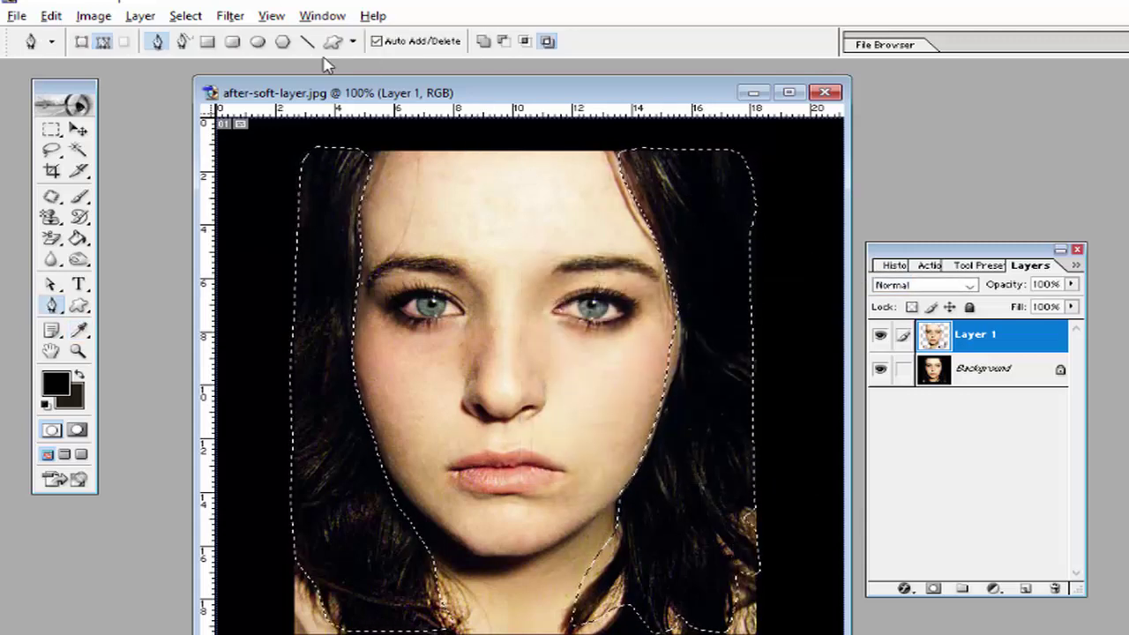
left_click(132, 21)
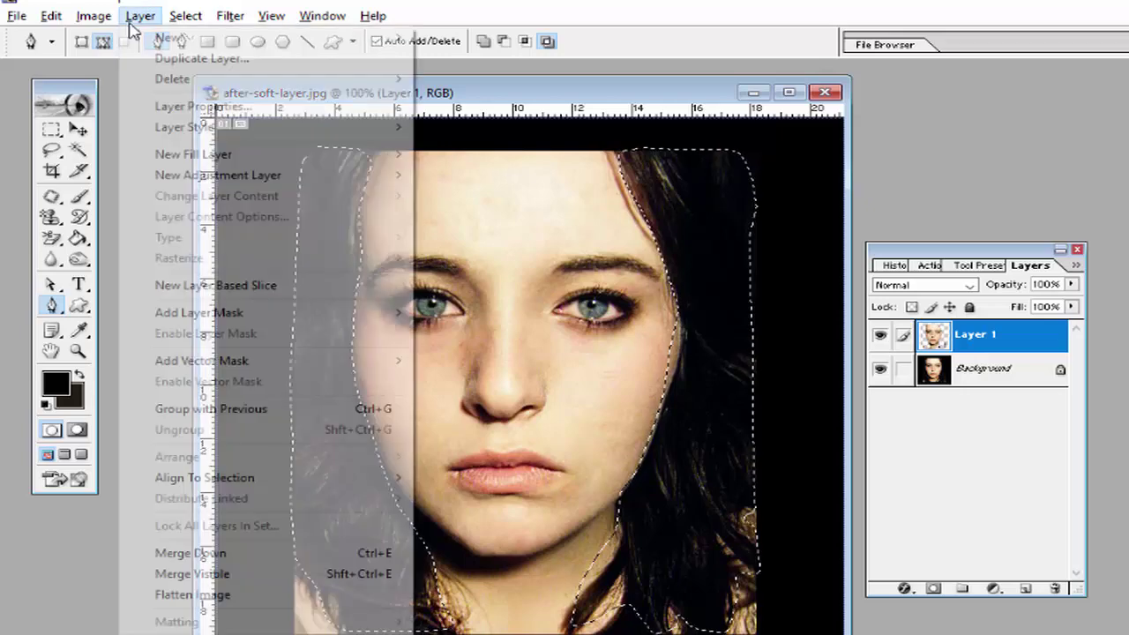
mouse_move(265, 37)
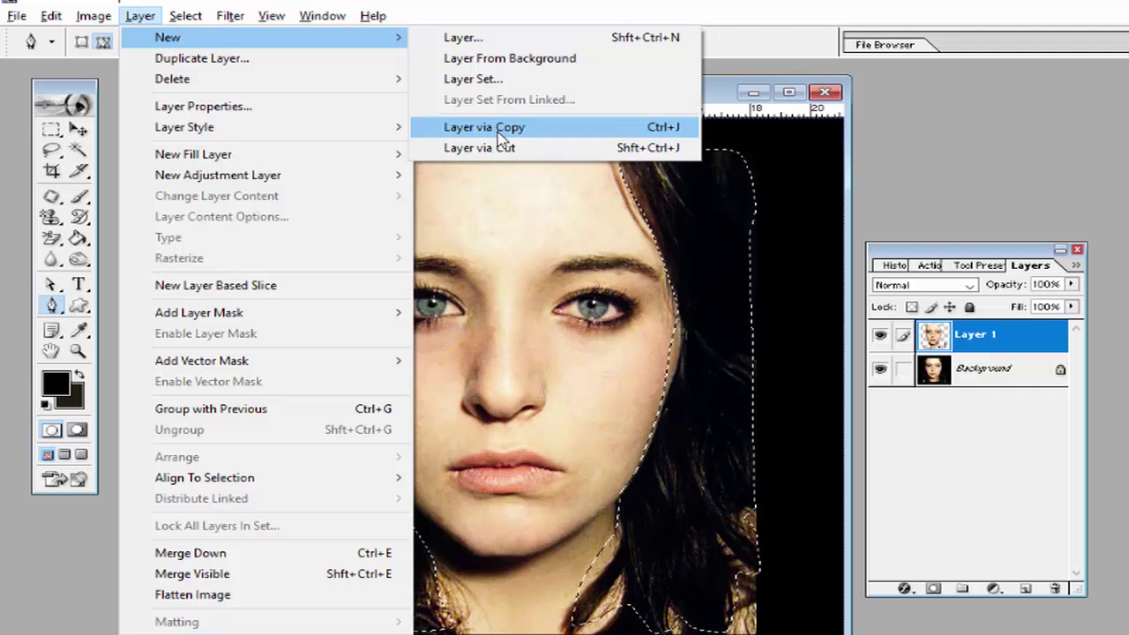
left_click(498, 133)
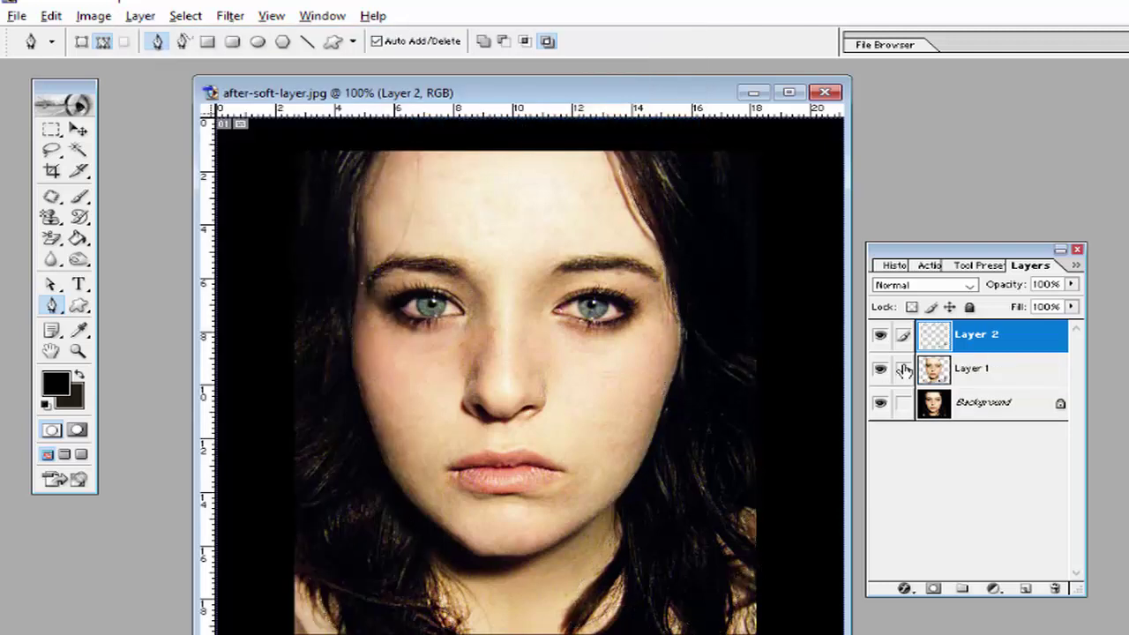
- Redo the copy from the Background so Layer 2 sits under Layer 1, then select Layer 1
left_click(926, 414)
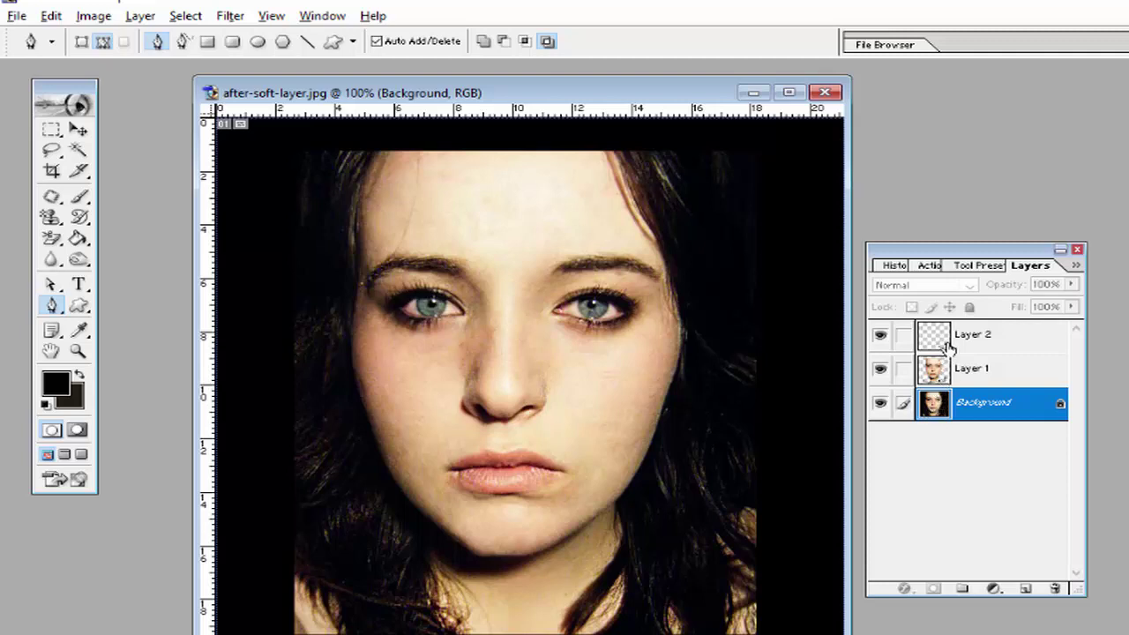
left_click(51, 16)
left_click(88, 78)
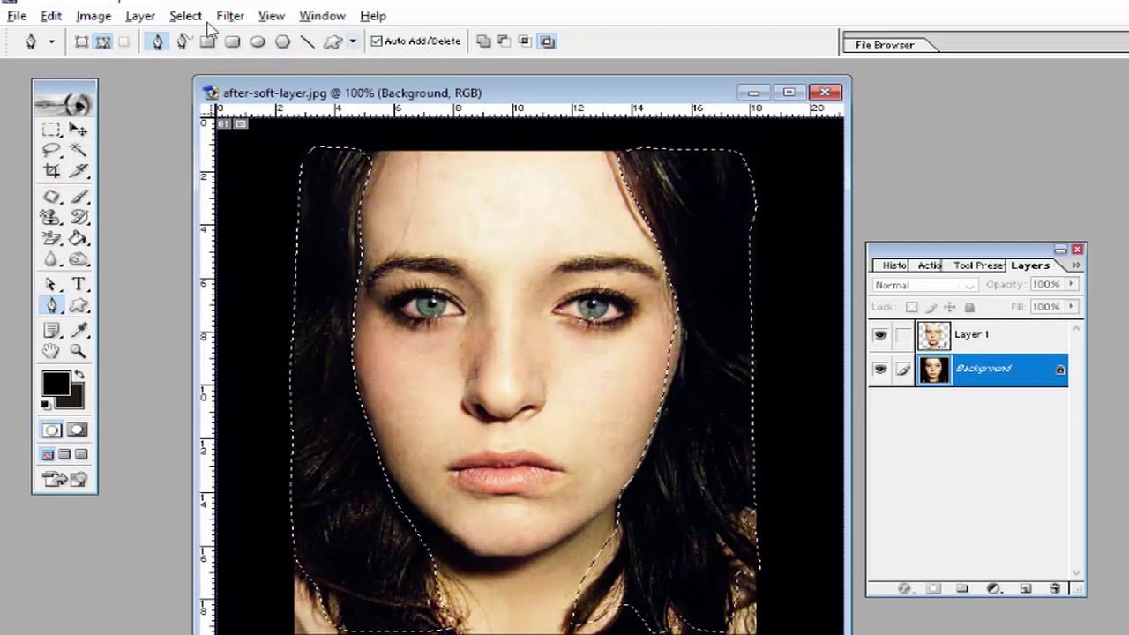
left_click(140, 16)
mouse_move(168, 37)
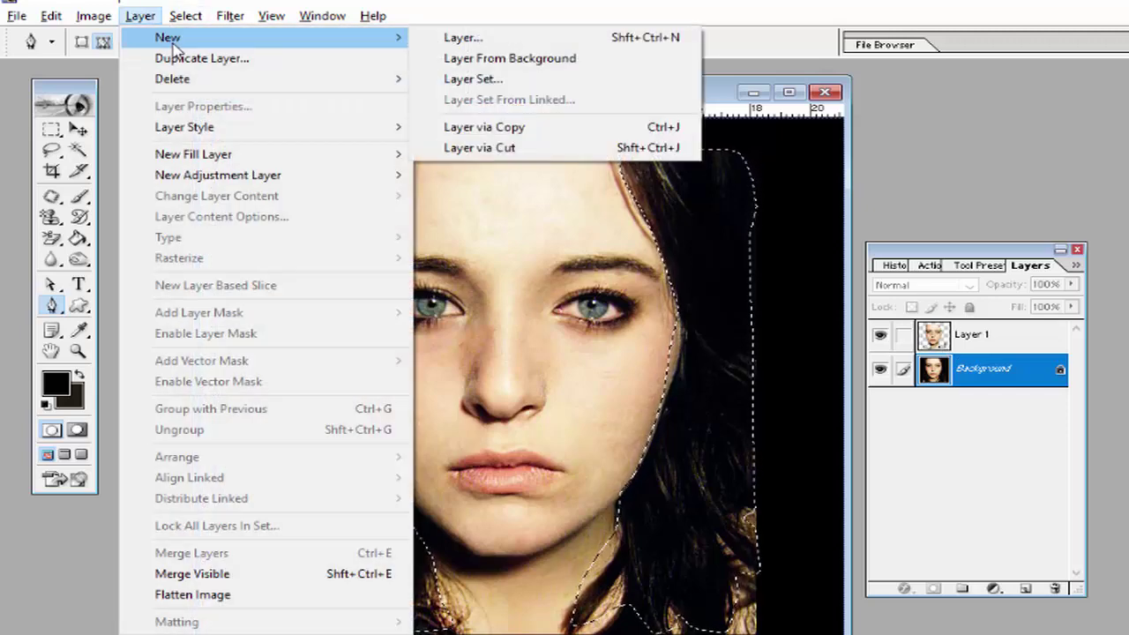
left_click(499, 134)
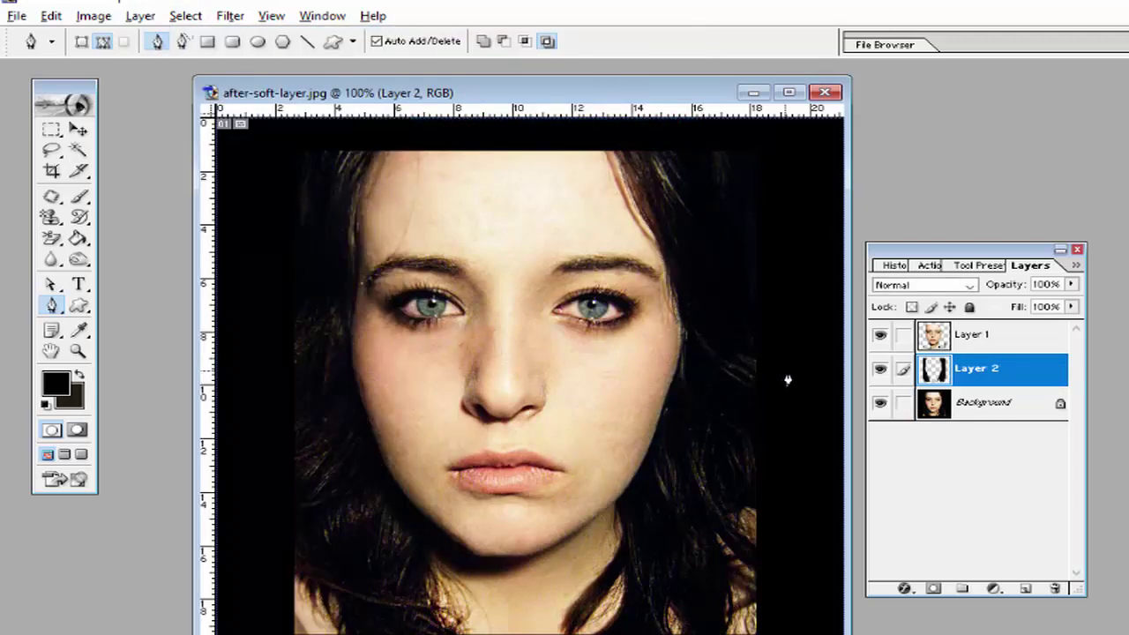
left_click(937, 346)
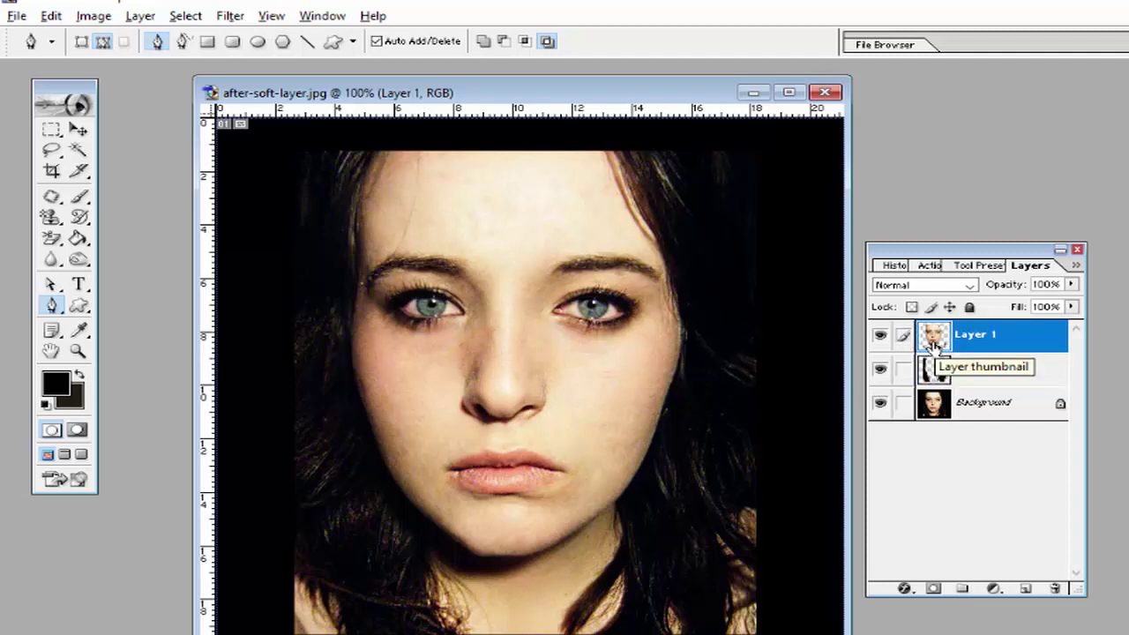
left_click(132, 17)
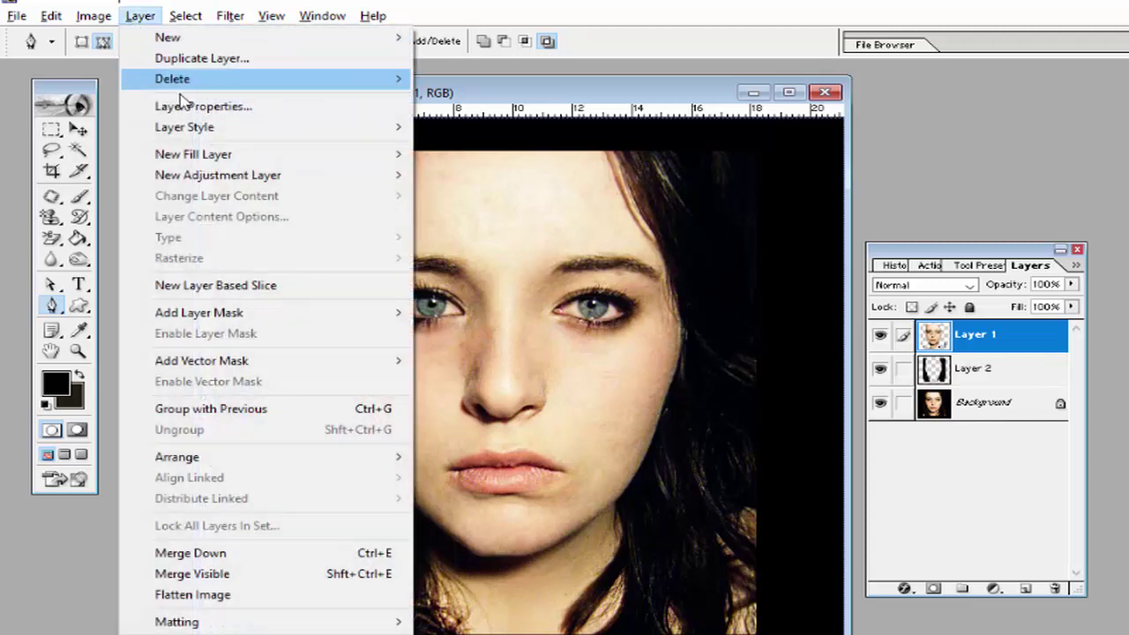
mouse_move(193, 154)
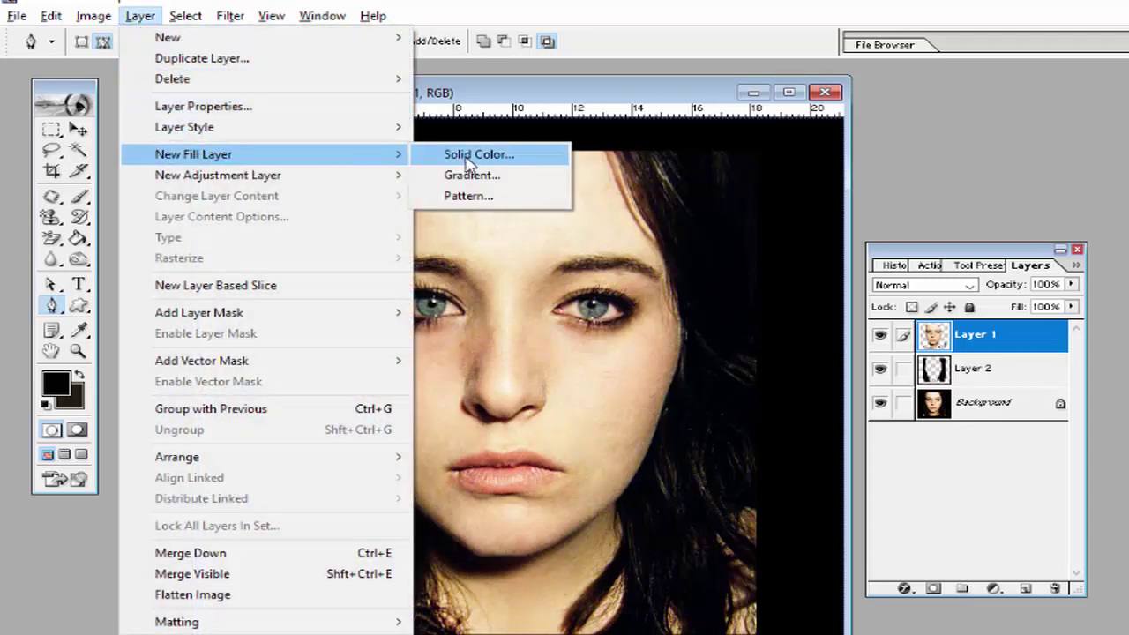
- Add a Pattern fill layer named 'face pattern' using the cracked-tile pattern at 594% scale
left_click(486, 198)
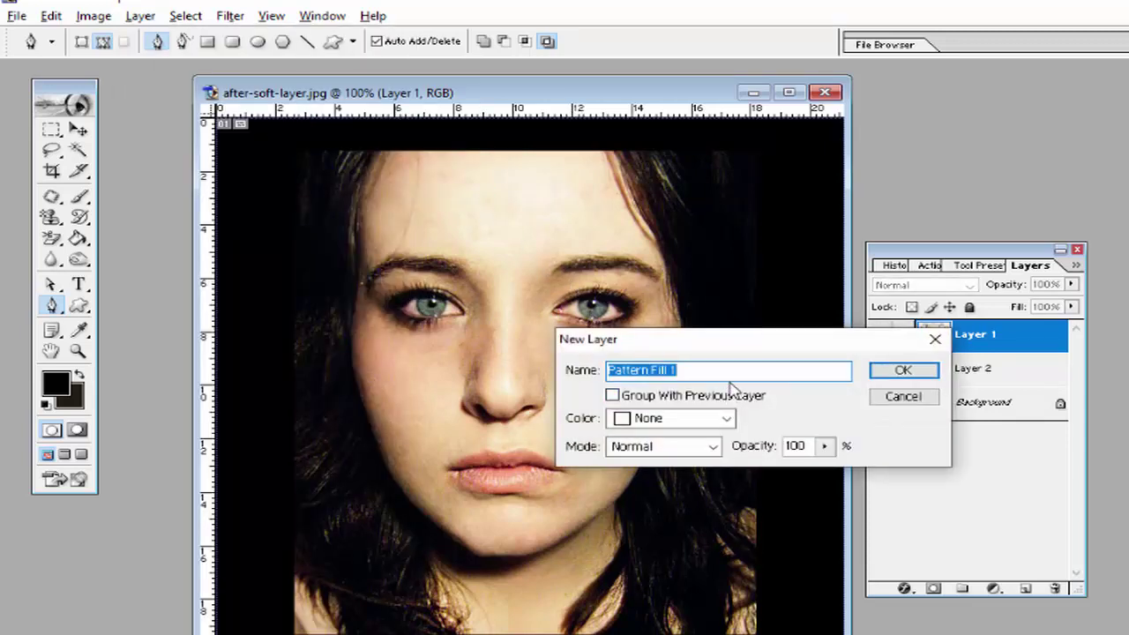
type("face pattern")
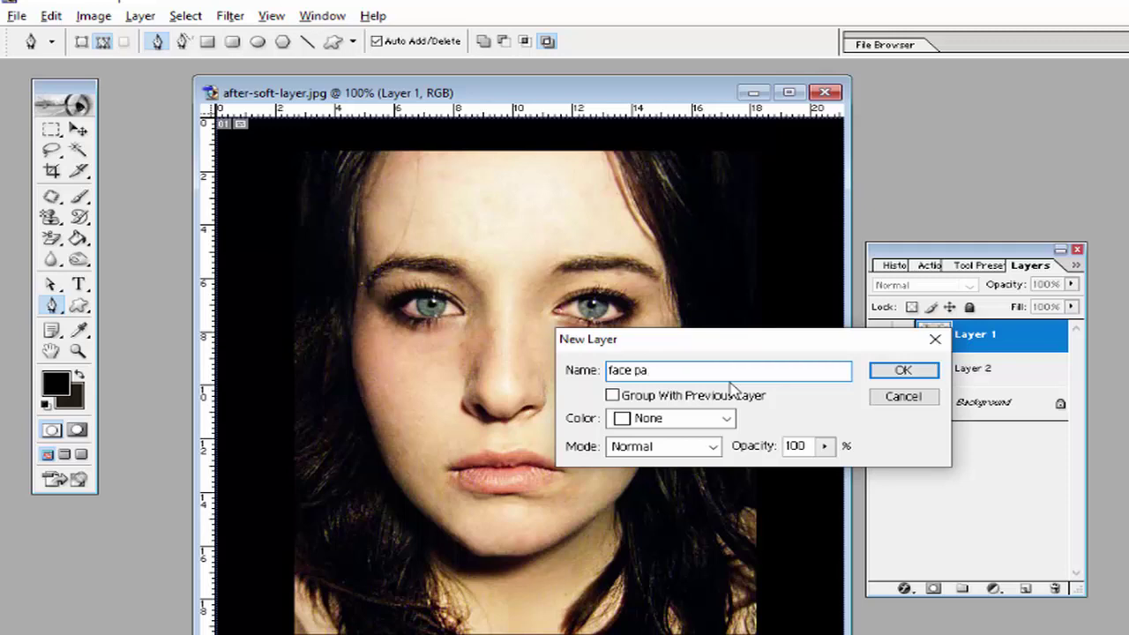
left_click(900, 371)
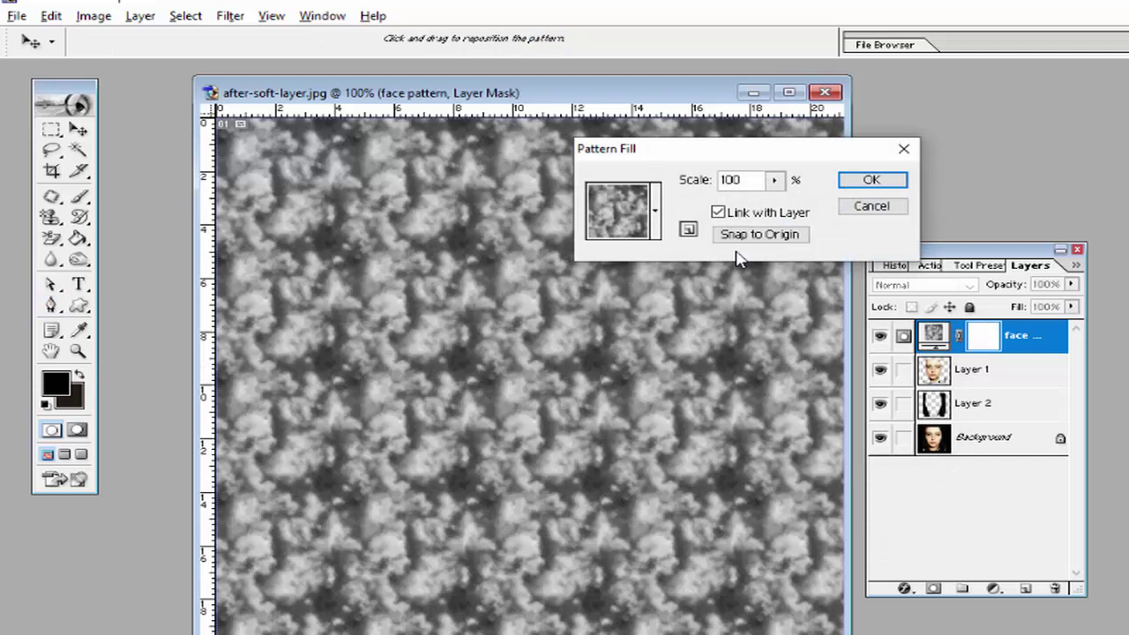
left_click(657, 227)
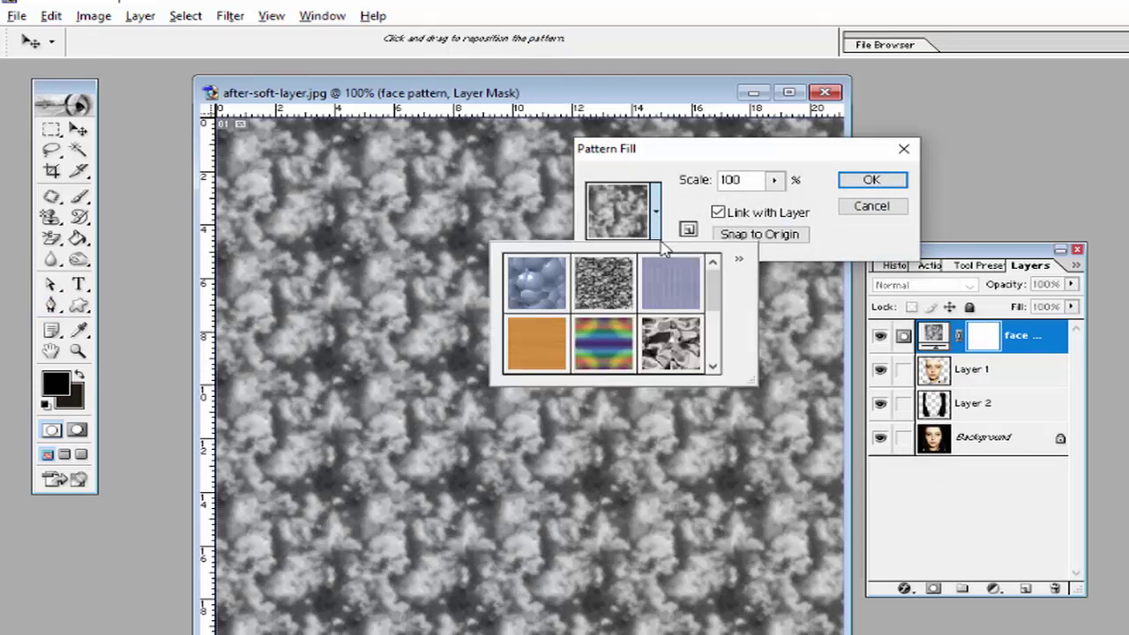
left_click_drag(719, 291, 715, 345)
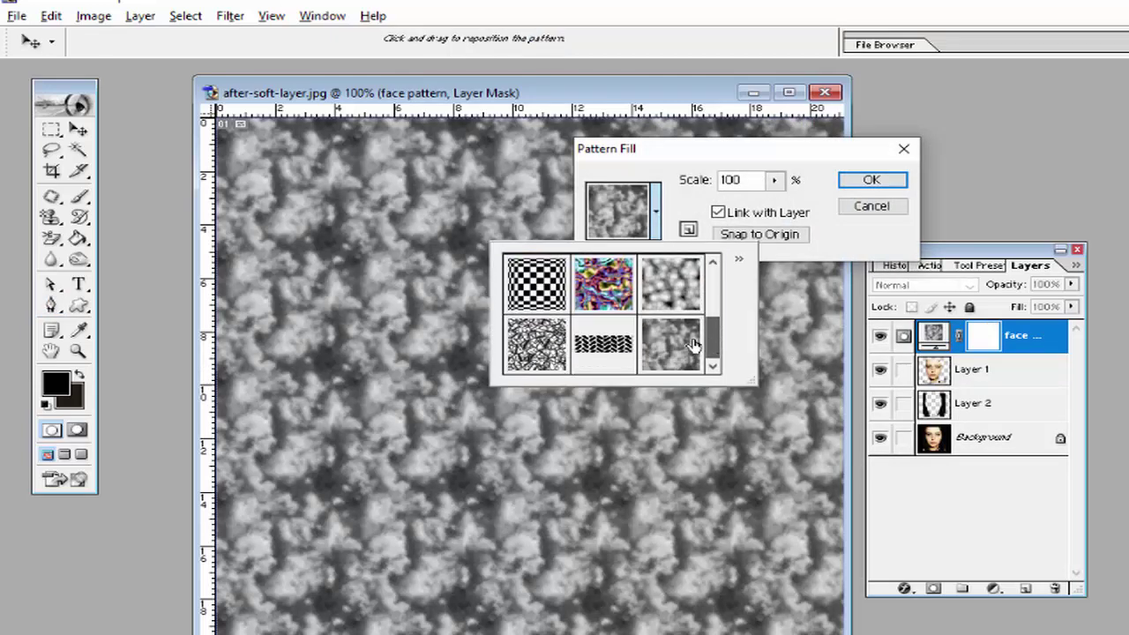
left_click(547, 349)
left_click(550, 353)
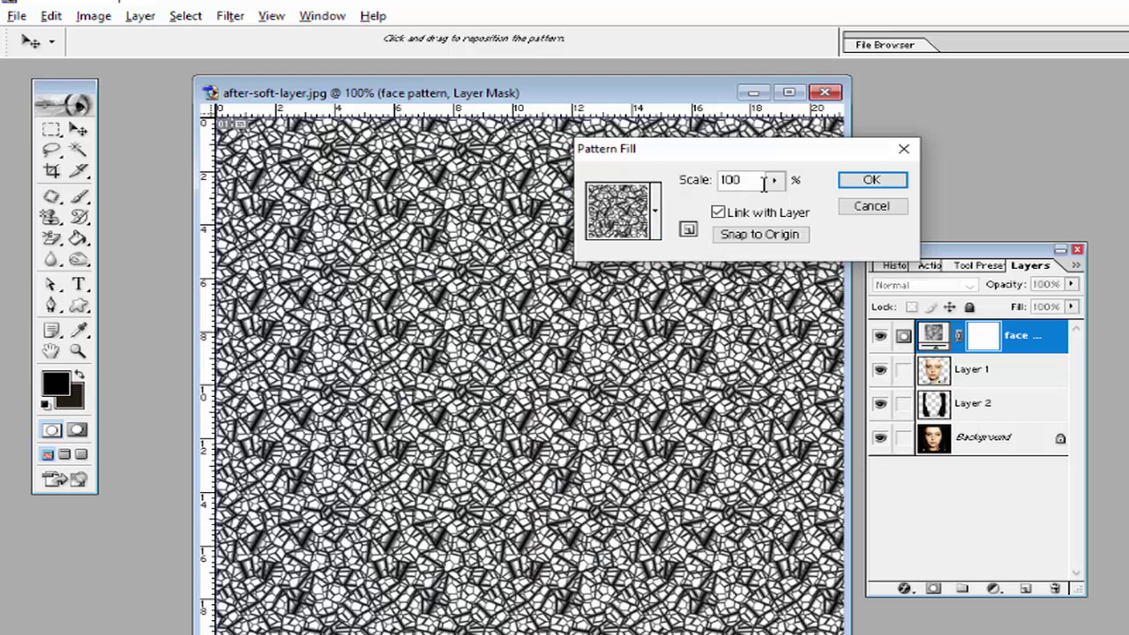
left_click_drag(774, 182, 830, 207)
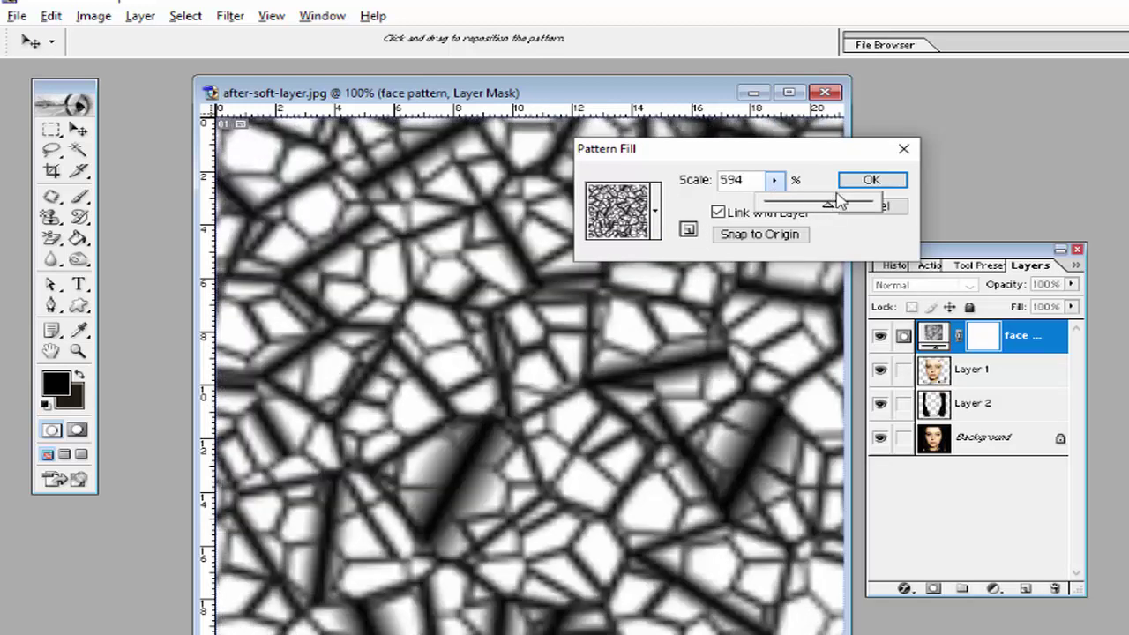
left_click(870, 180)
key("p")
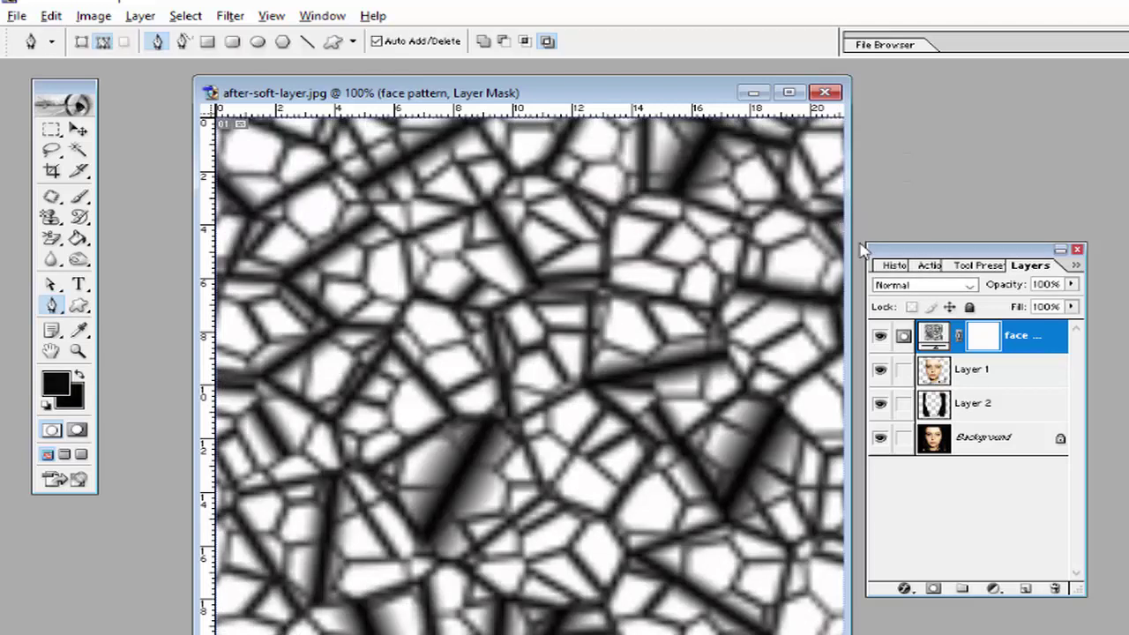
- Select the 'face pattern' layer and apply Group with Previous to clip it to Layer 1
left_click(982, 383)
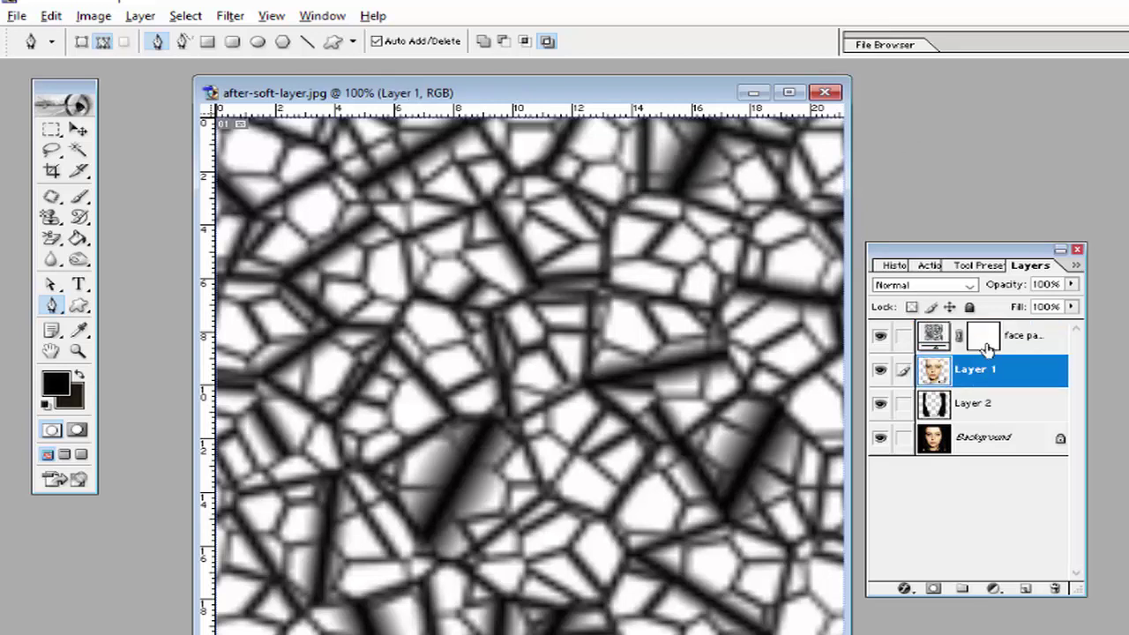
left_click(986, 344)
left_click(985, 370)
left_click(986, 344)
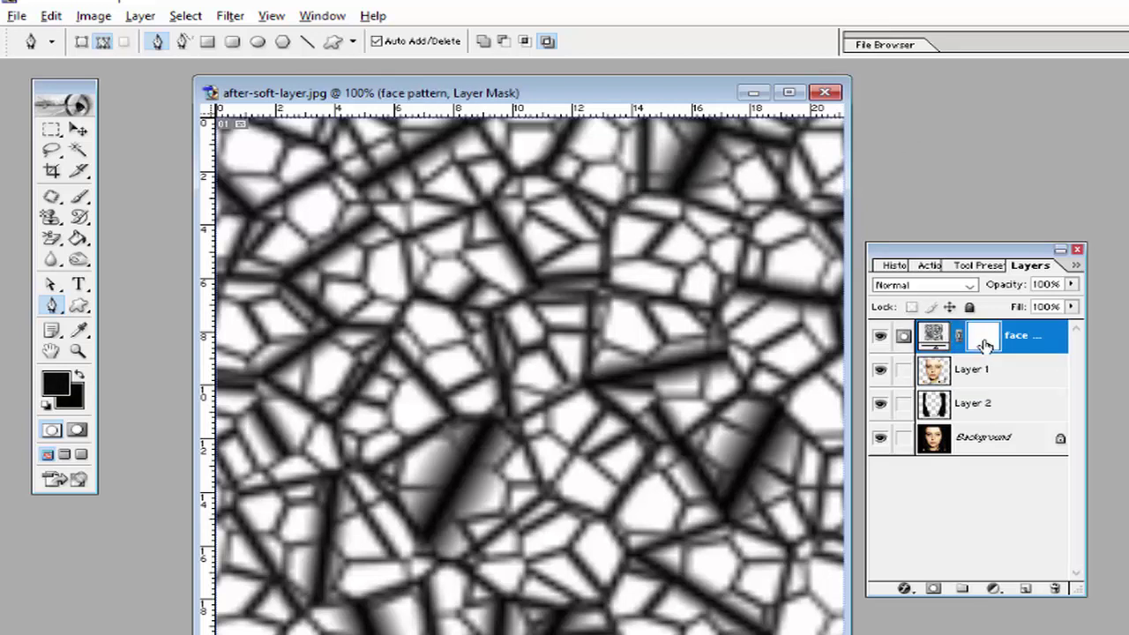
left_click(979, 377)
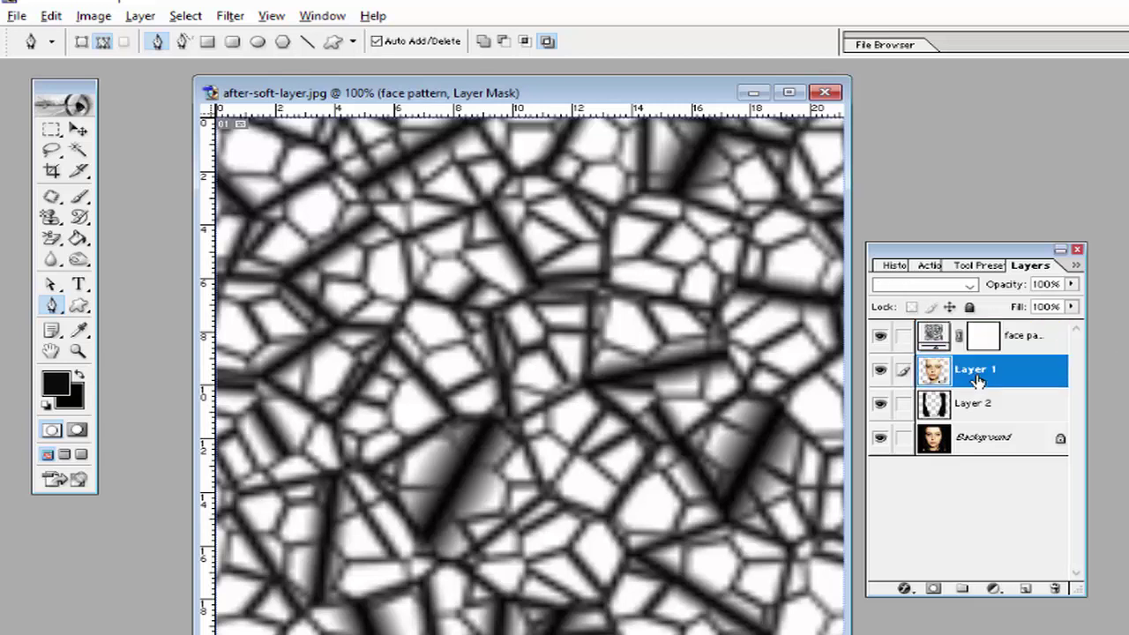
left_click(984, 343)
left_click(980, 380)
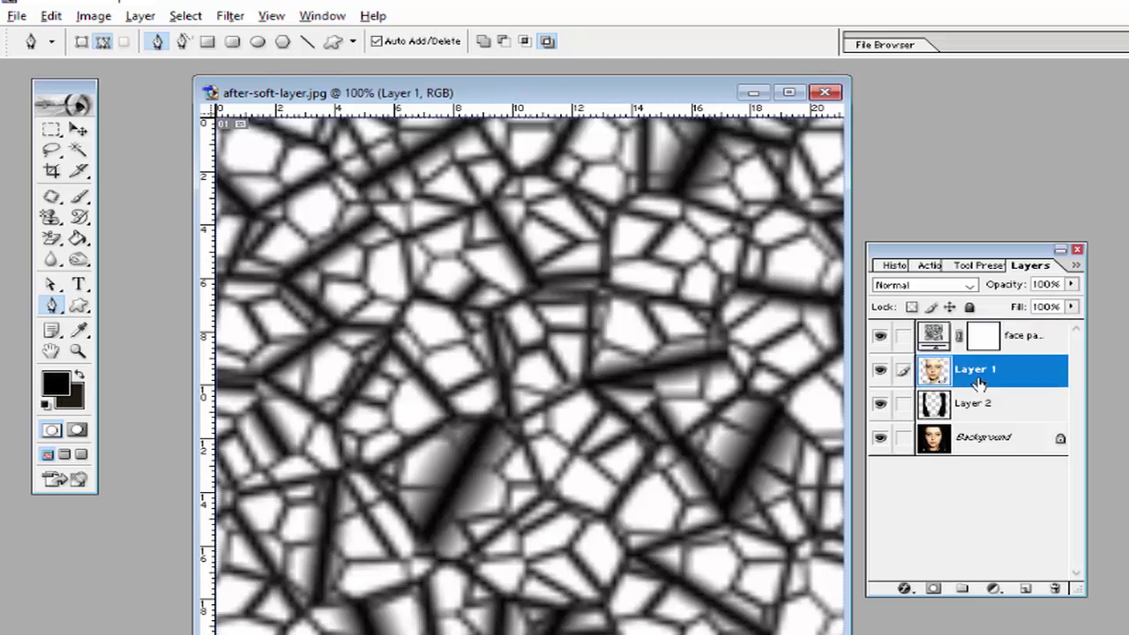
left_click(988, 337)
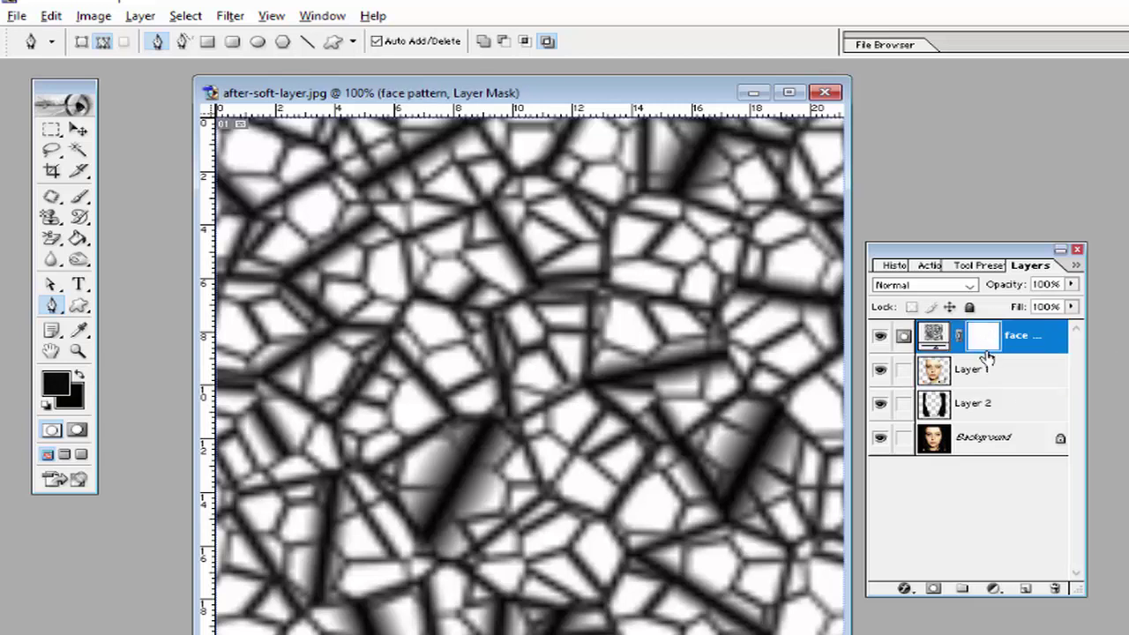
left_click(979, 375)
left_click(987, 342)
left_click(139, 15)
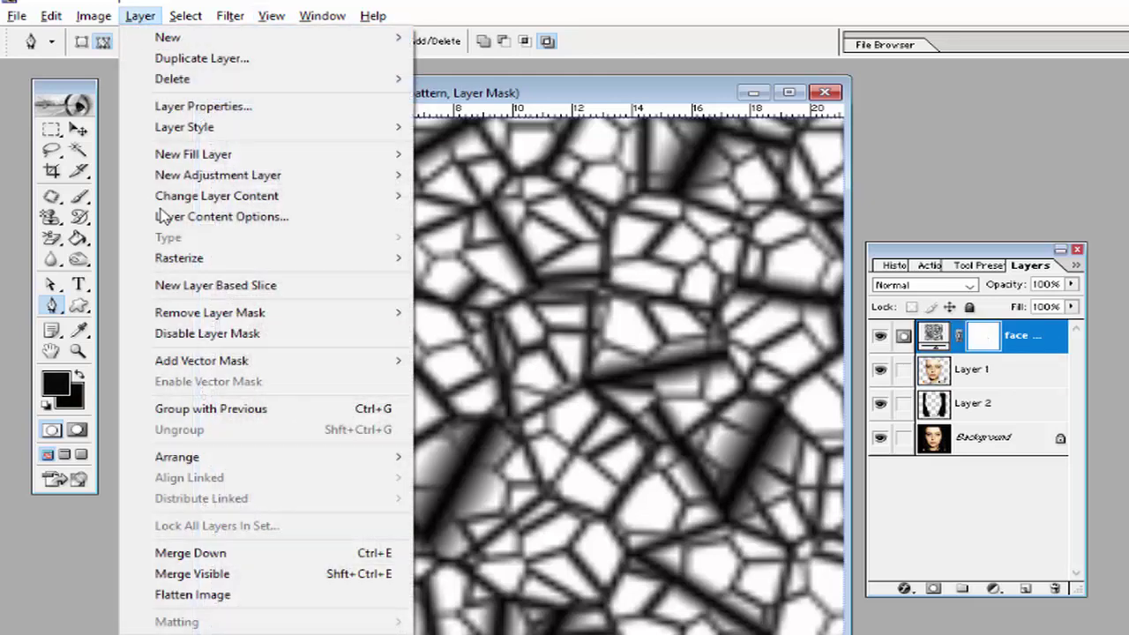
left_click(218, 417)
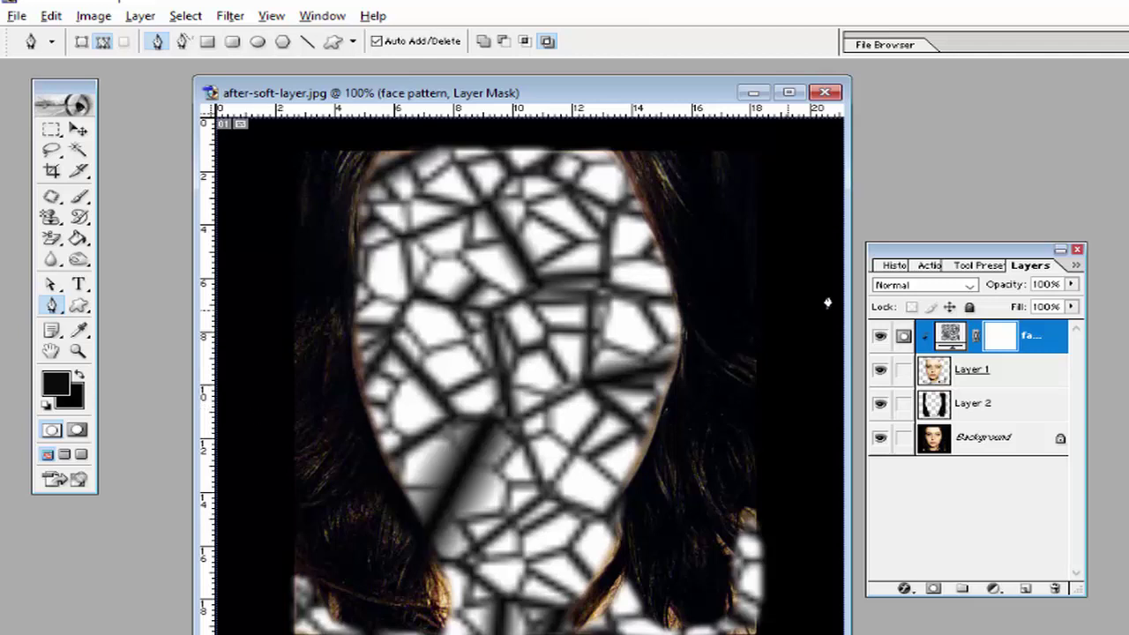
left_click_drag(904, 251, 800, 211)
- Try Overlay, Color Dodge and Hard Light blend modes on the face pattern layer
left_click(802, 246)
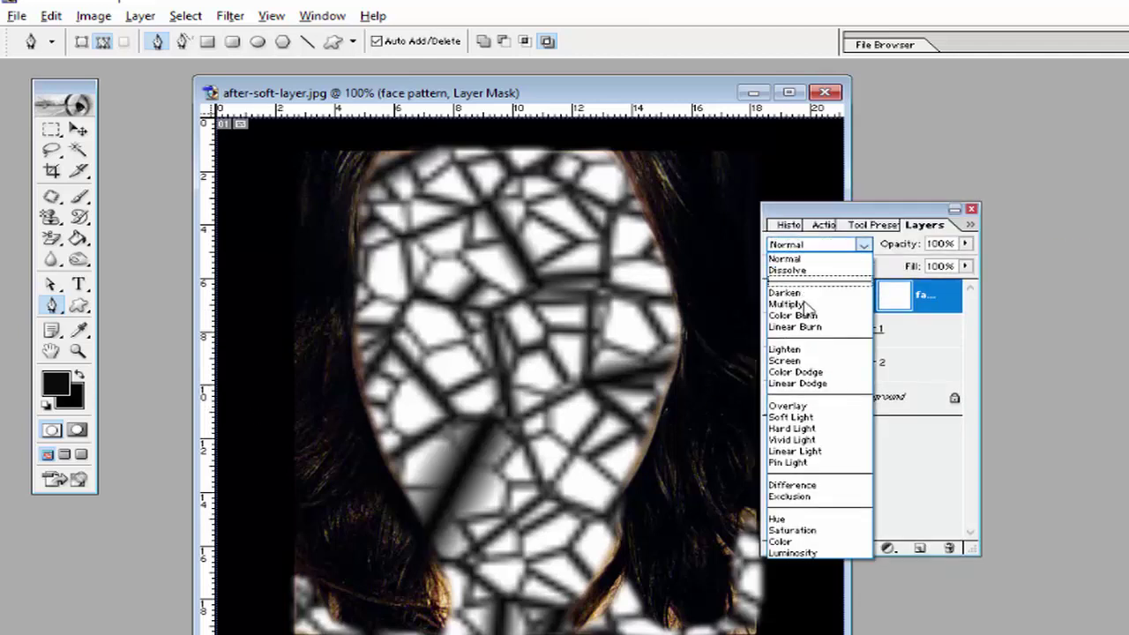
left_click(797, 407)
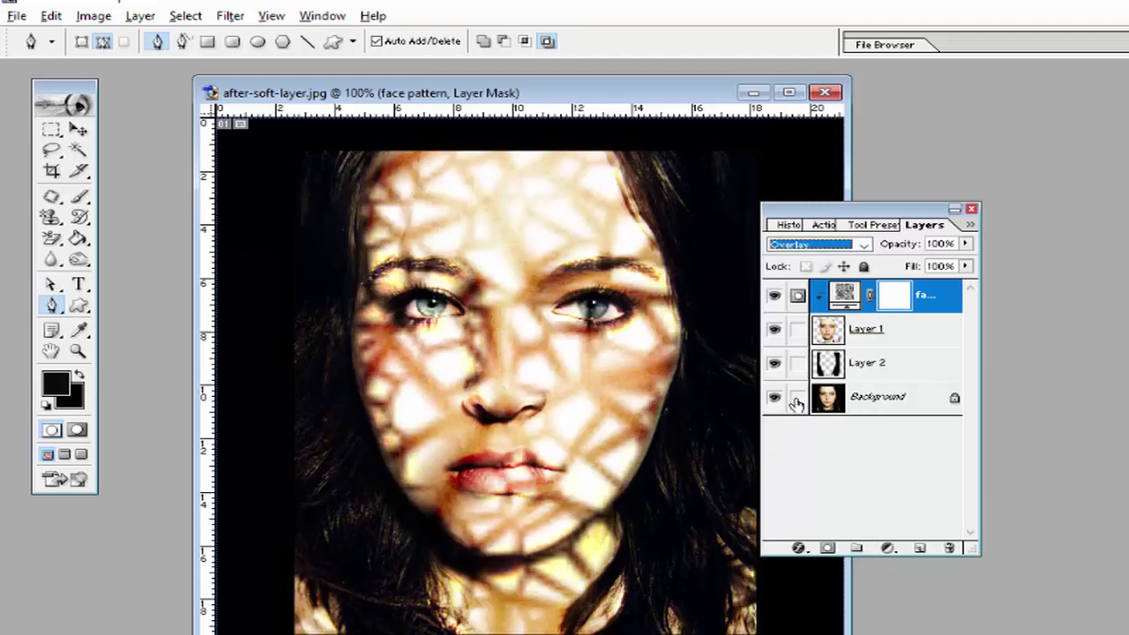
left_click(820, 245)
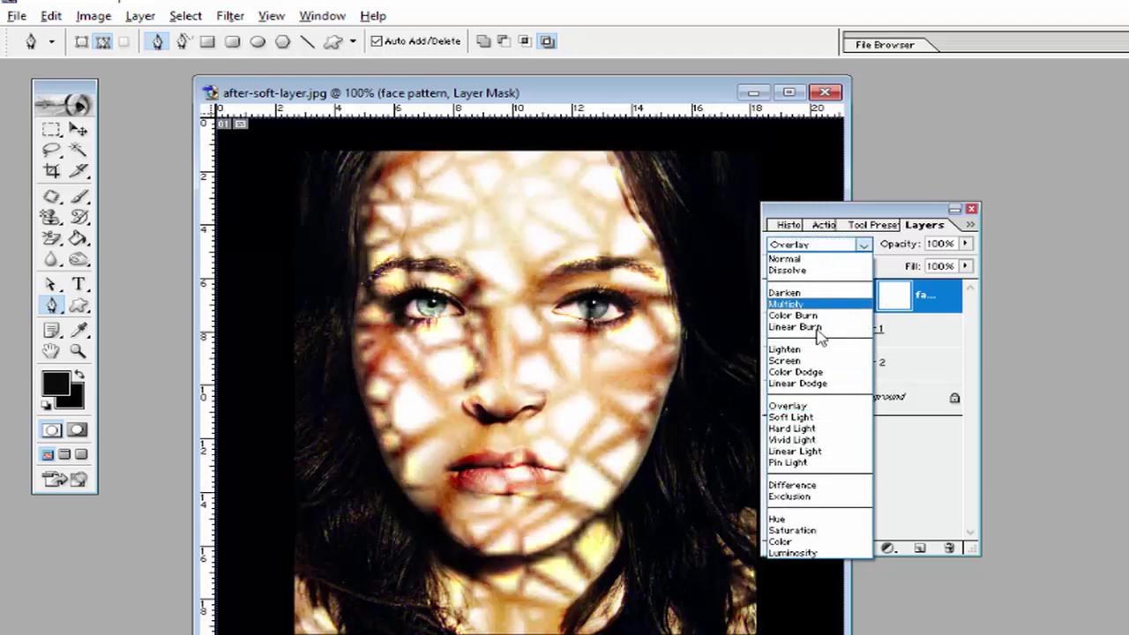
left_click(808, 371)
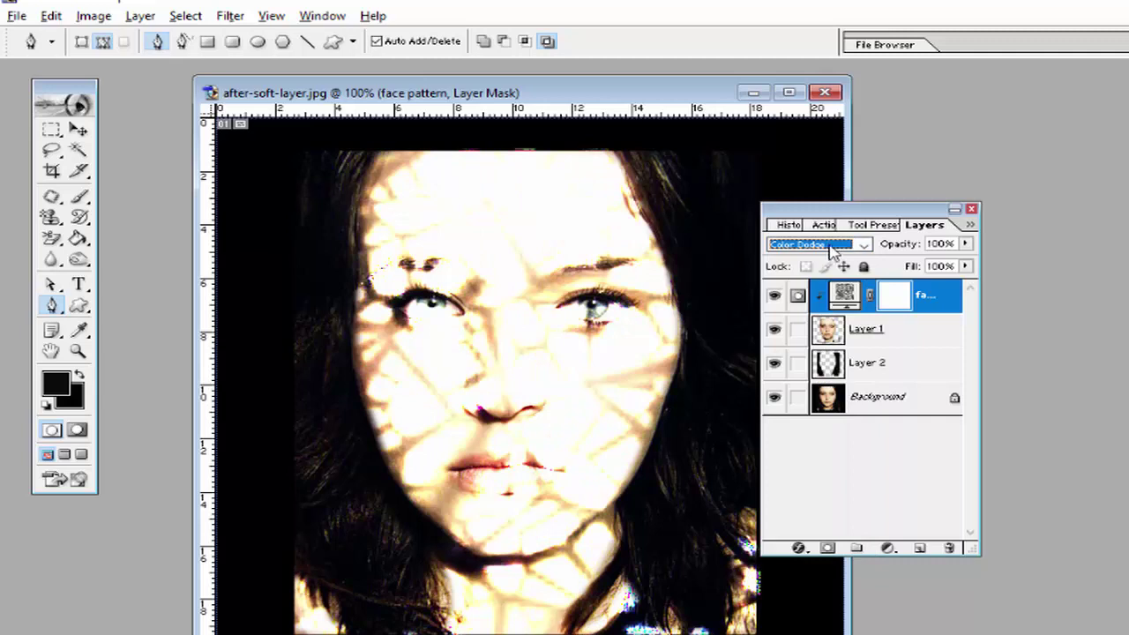
left_click(832, 252)
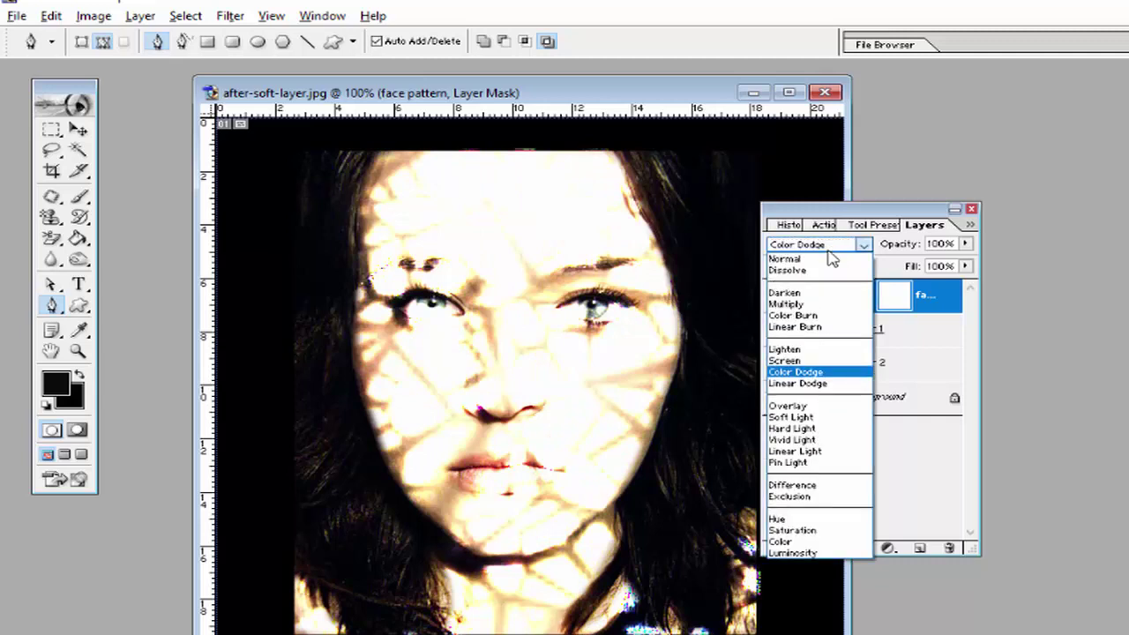
left_click(821, 429)
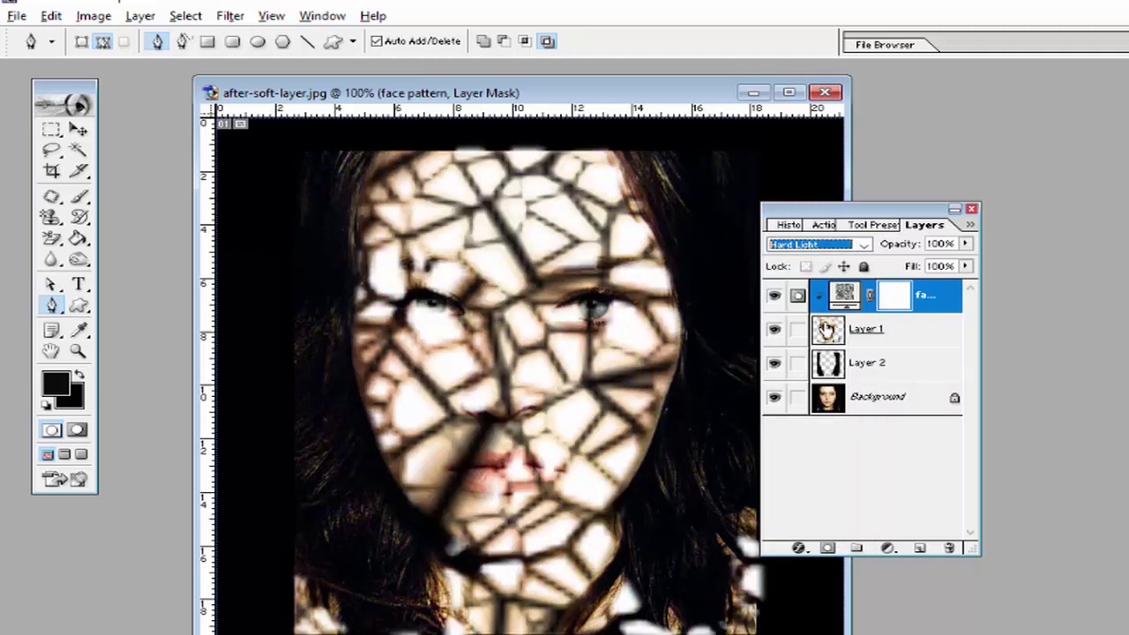
- Try Vivid Light and Overlay, then settle on Multiply blending at 97% opacity
left_click(821, 245)
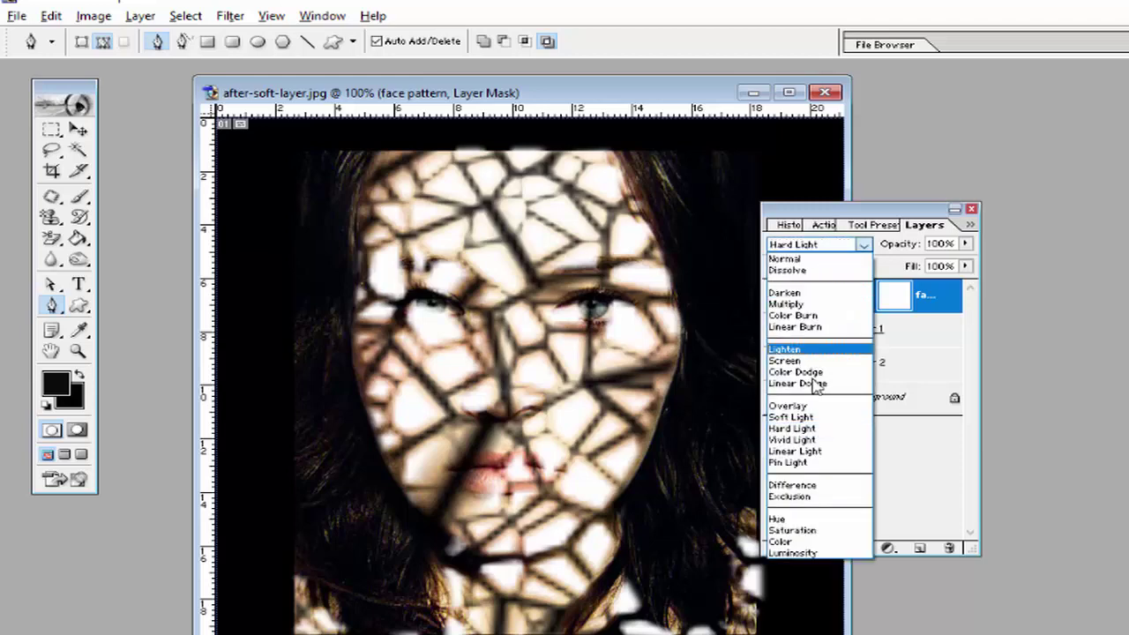
left_click(816, 441)
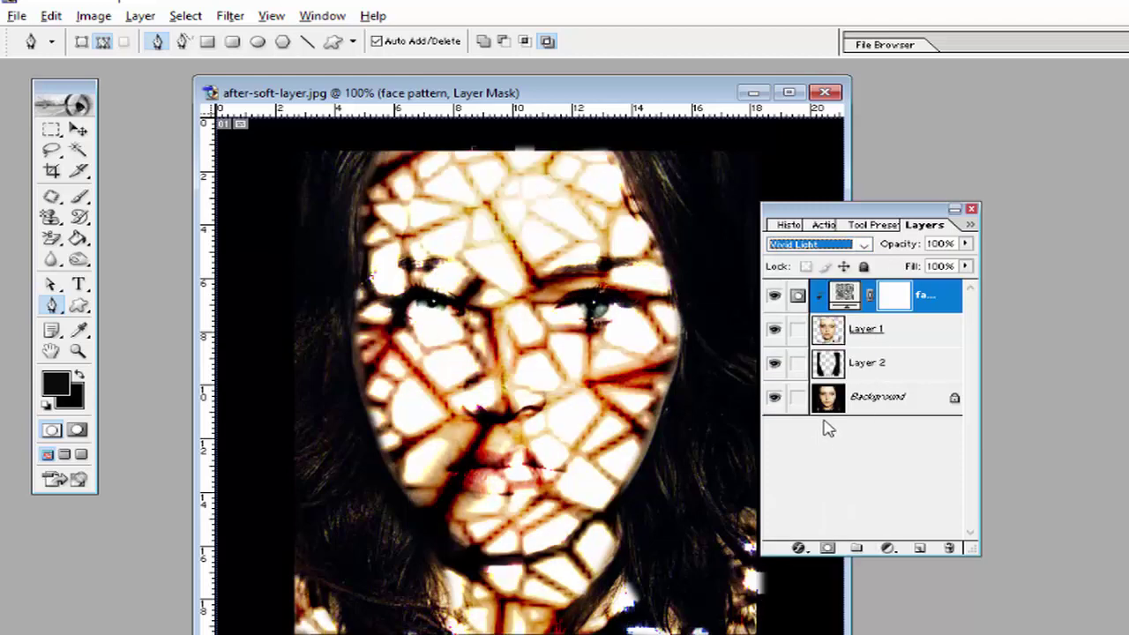
left_click(818, 247)
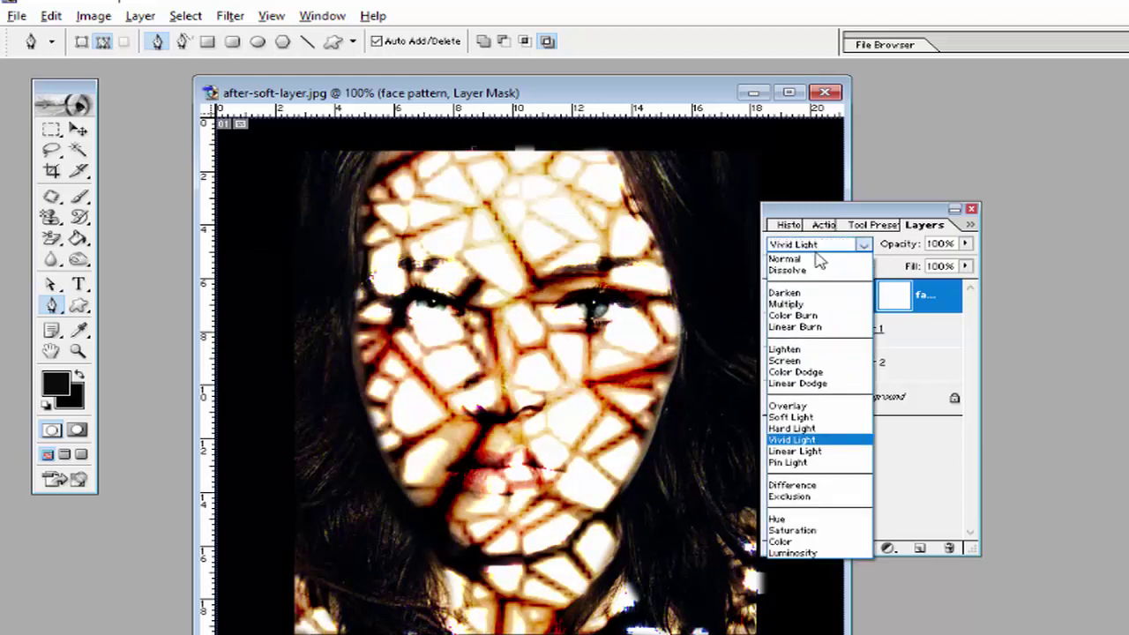
left_click(813, 406)
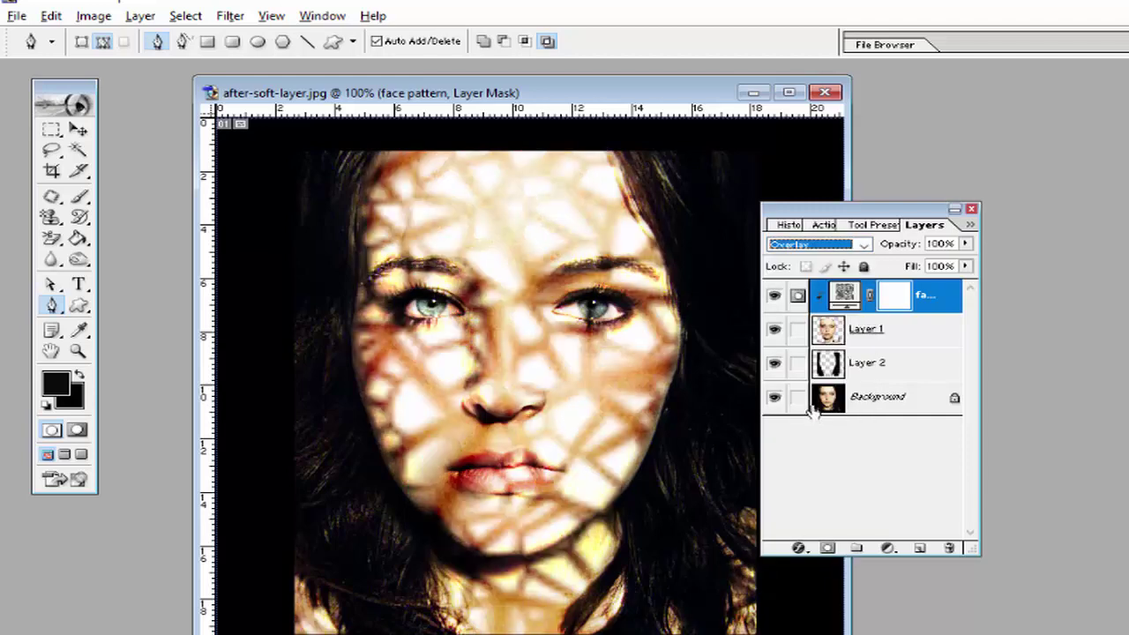
left_click(823, 246)
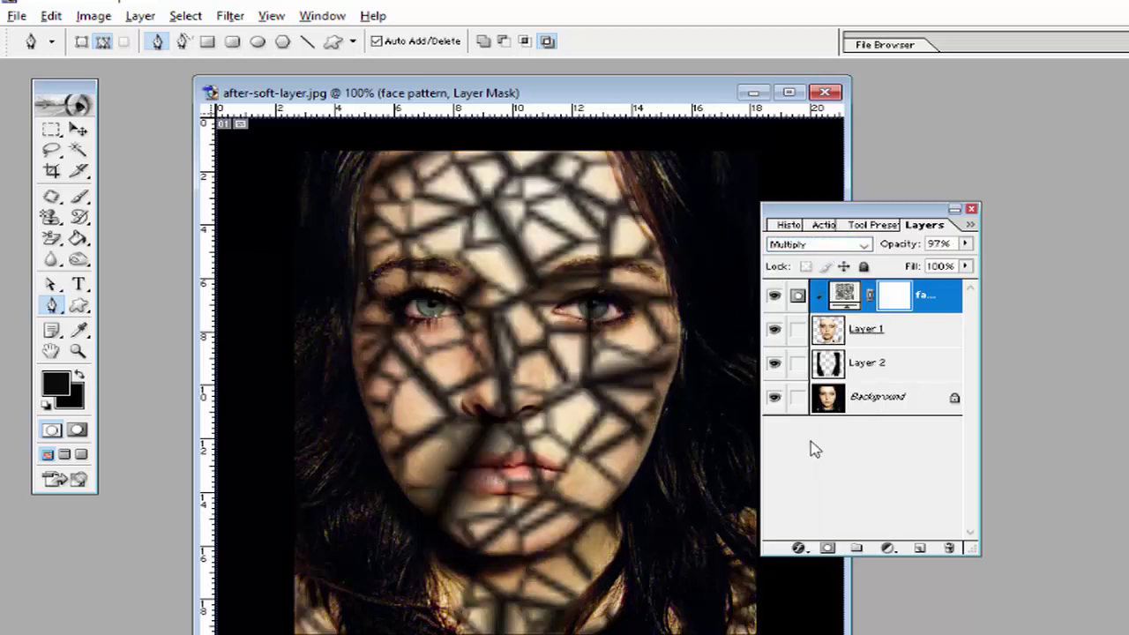
left_click(840, 250)
left_click(828, 307)
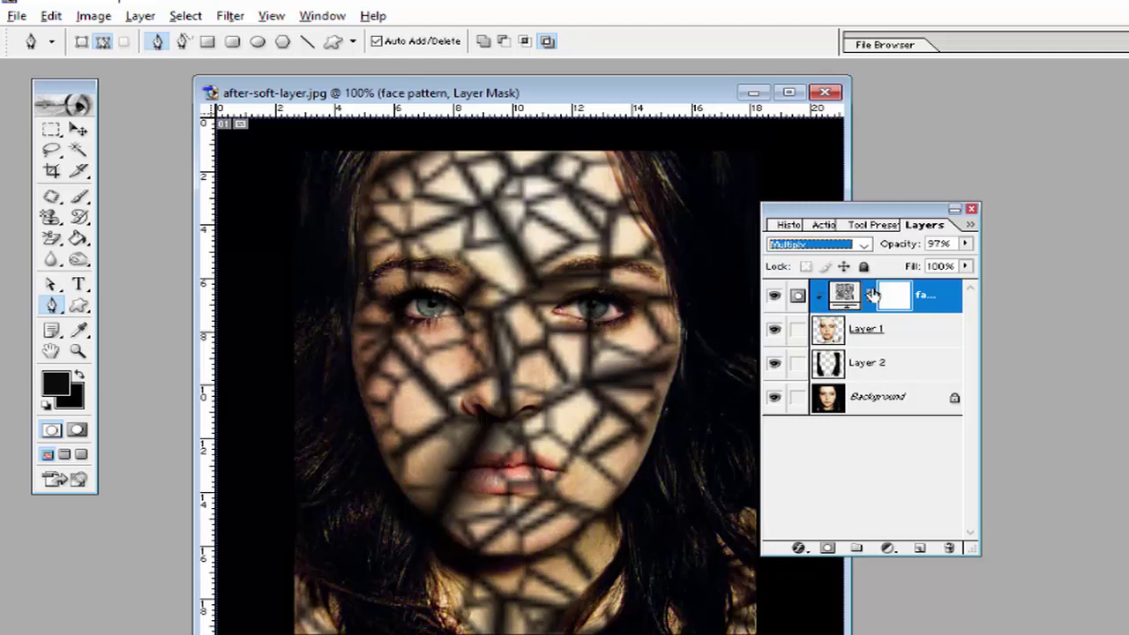
- Link Layer 1 to the face pattern layer and merge them with Merge Linked
left_click(858, 345)
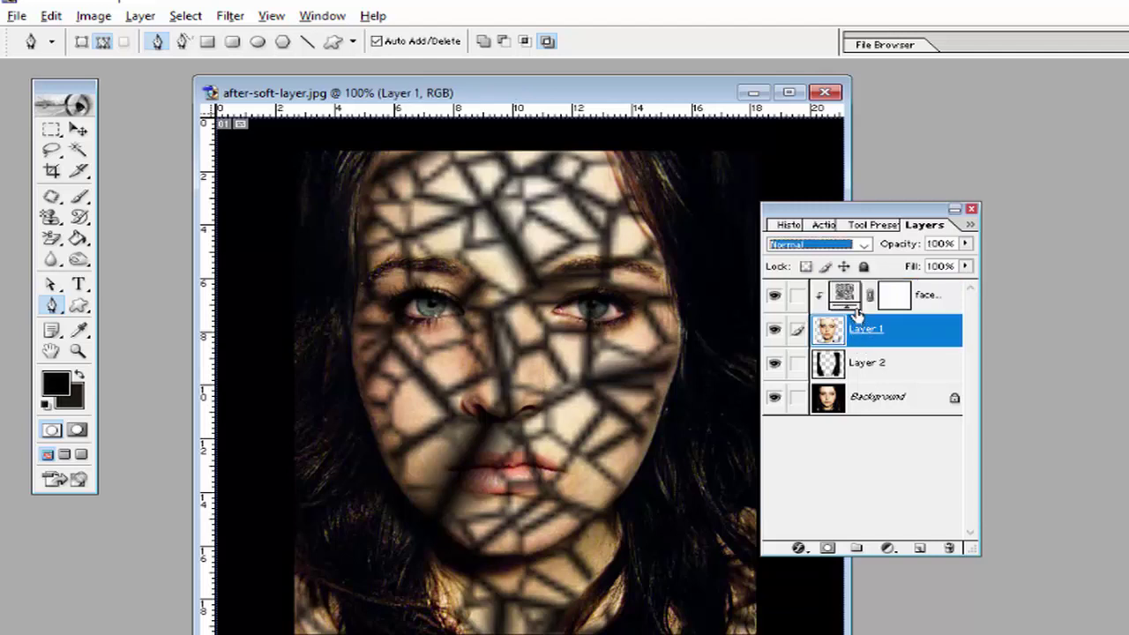
left_click(856, 309)
left_click(858, 335)
left_click(812, 306)
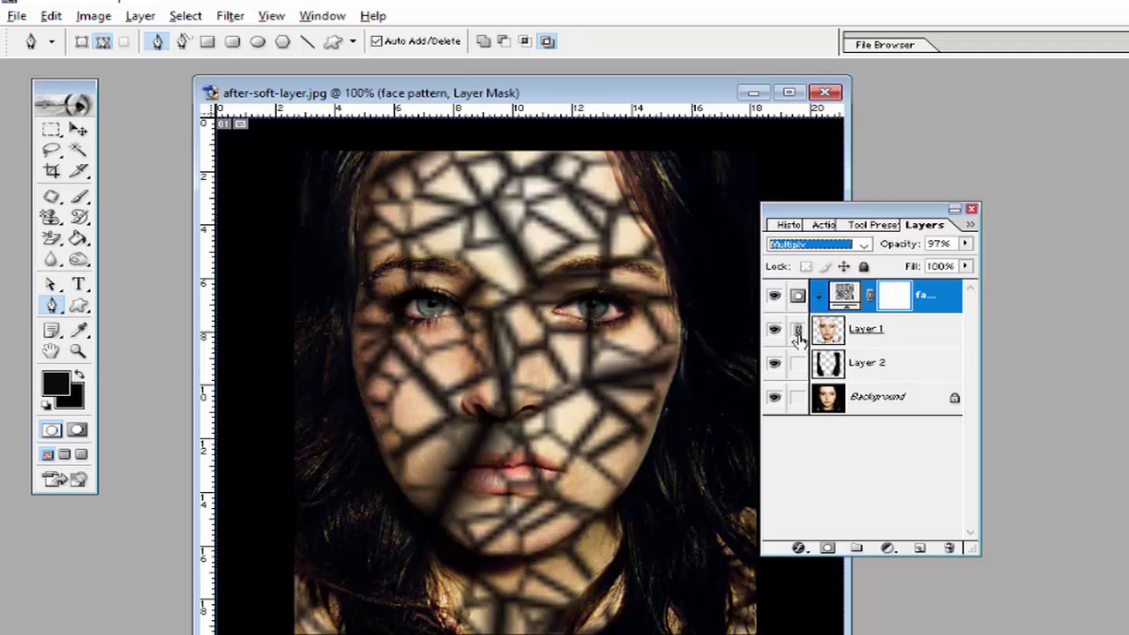
left_click(797, 330)
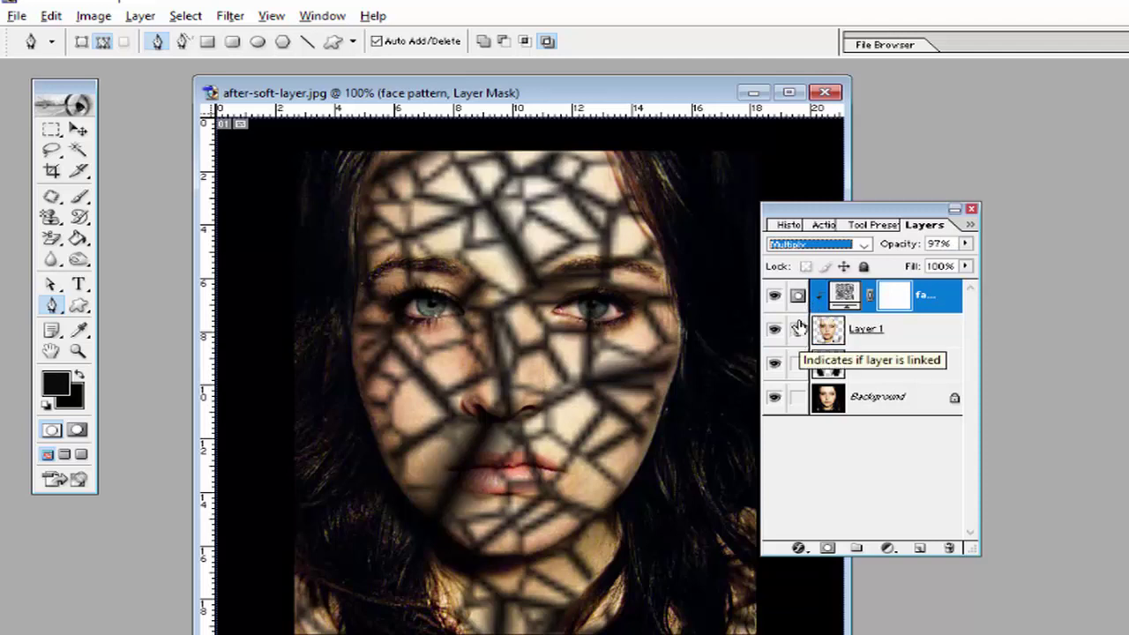
left_click(139, 16)
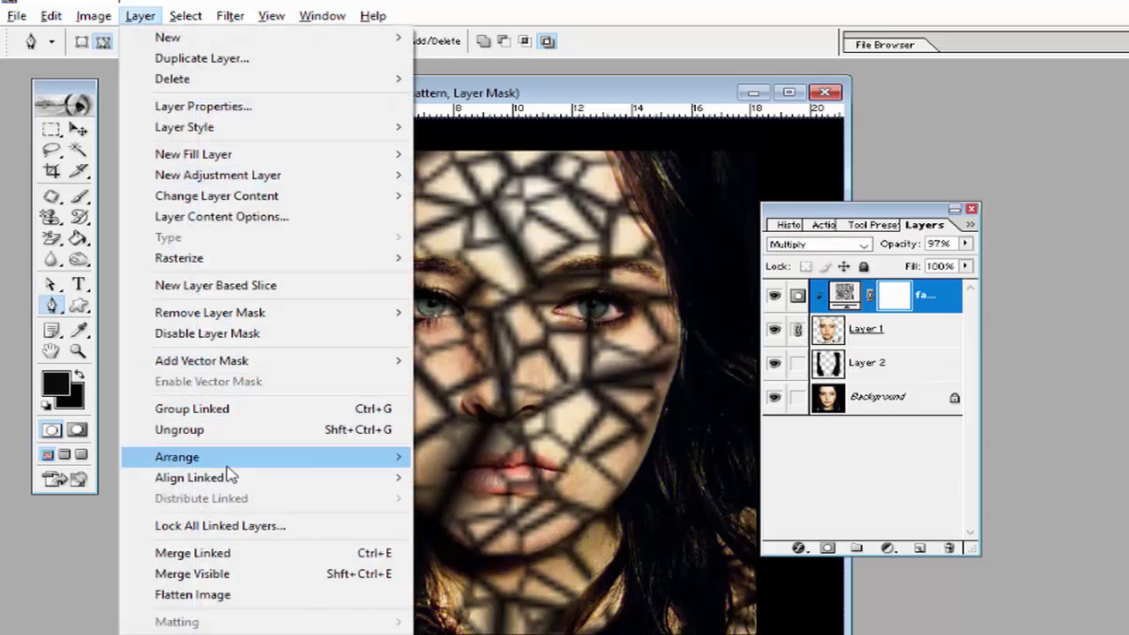
left_click(231, 556)
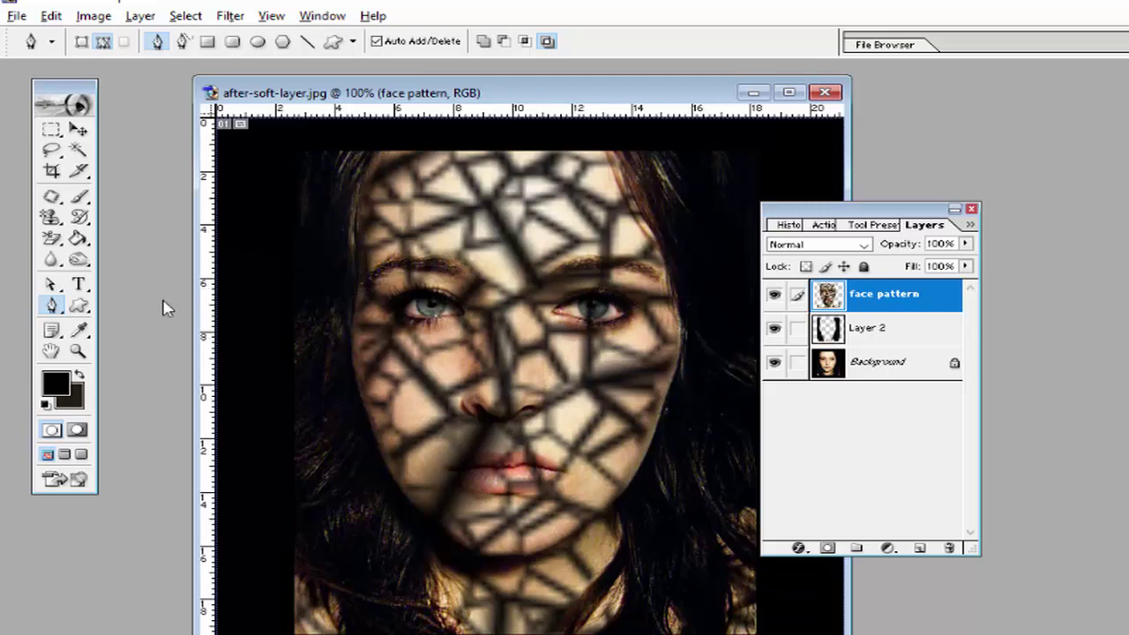
left_click(139, 16)
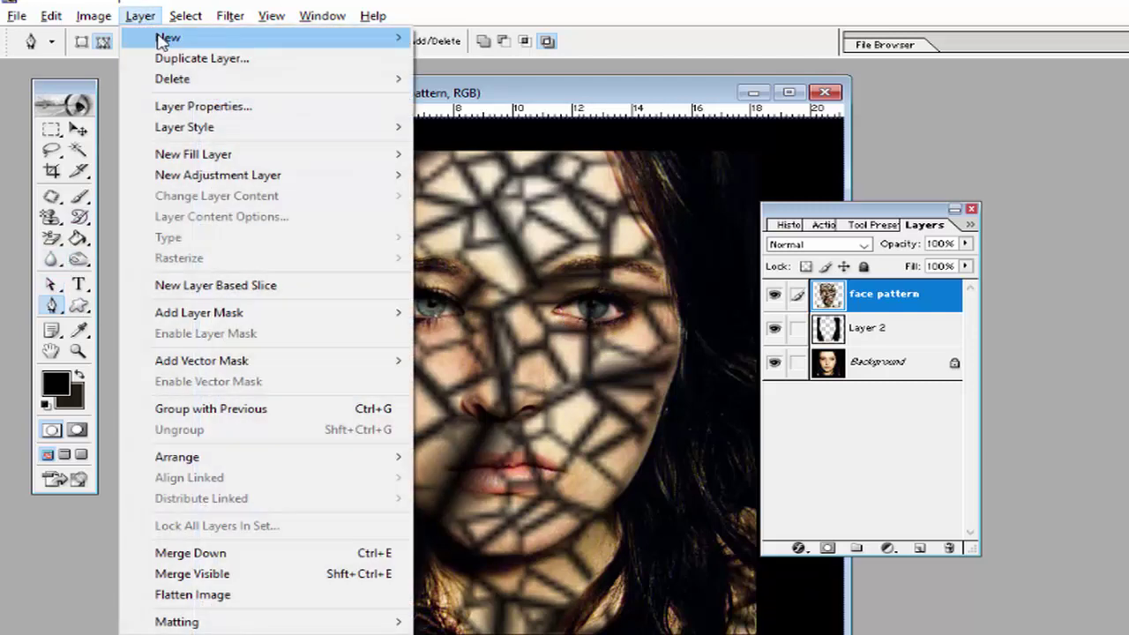
mouse_move(168, 37)
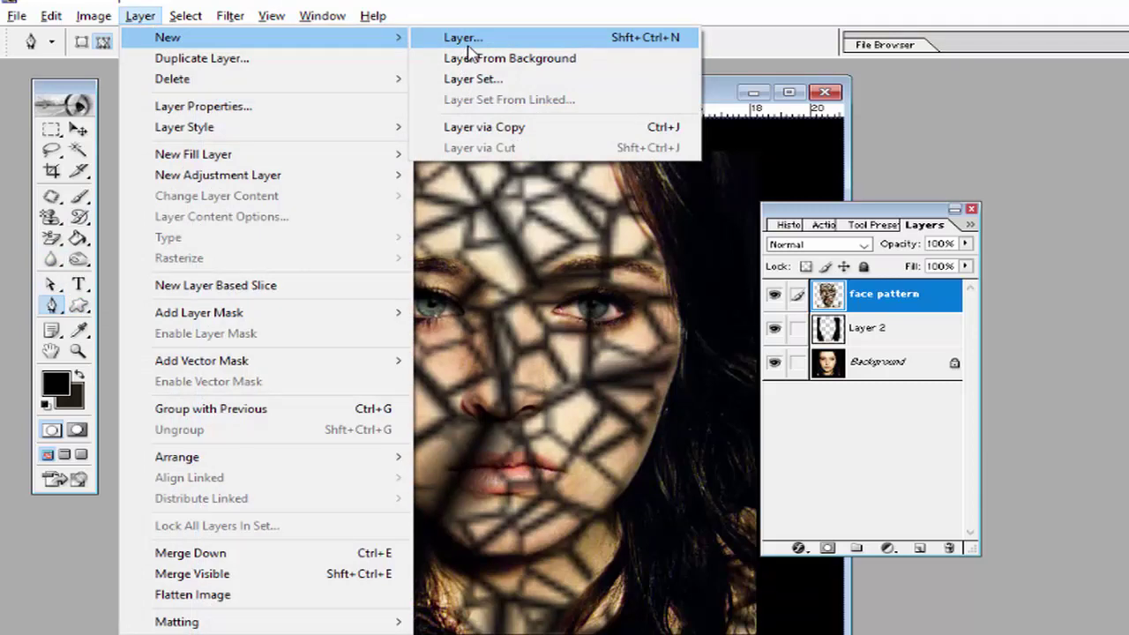
- Create a new empty layer named 'face color' and switch to the Brush tool
left_click(467, 44)
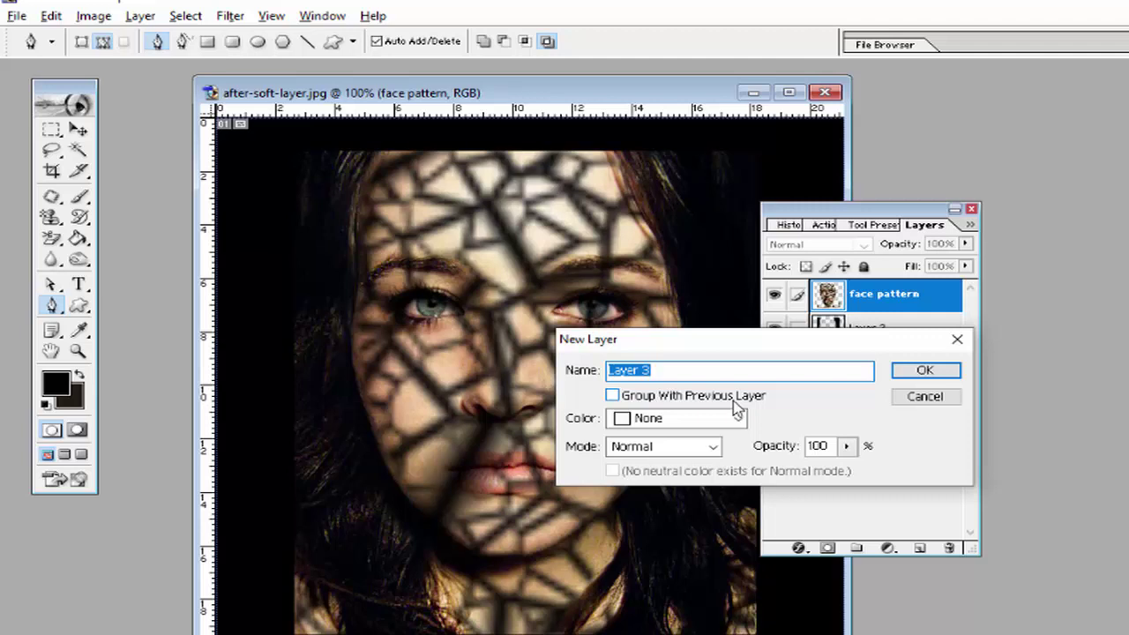
type("face color")
left_click(914, 370)
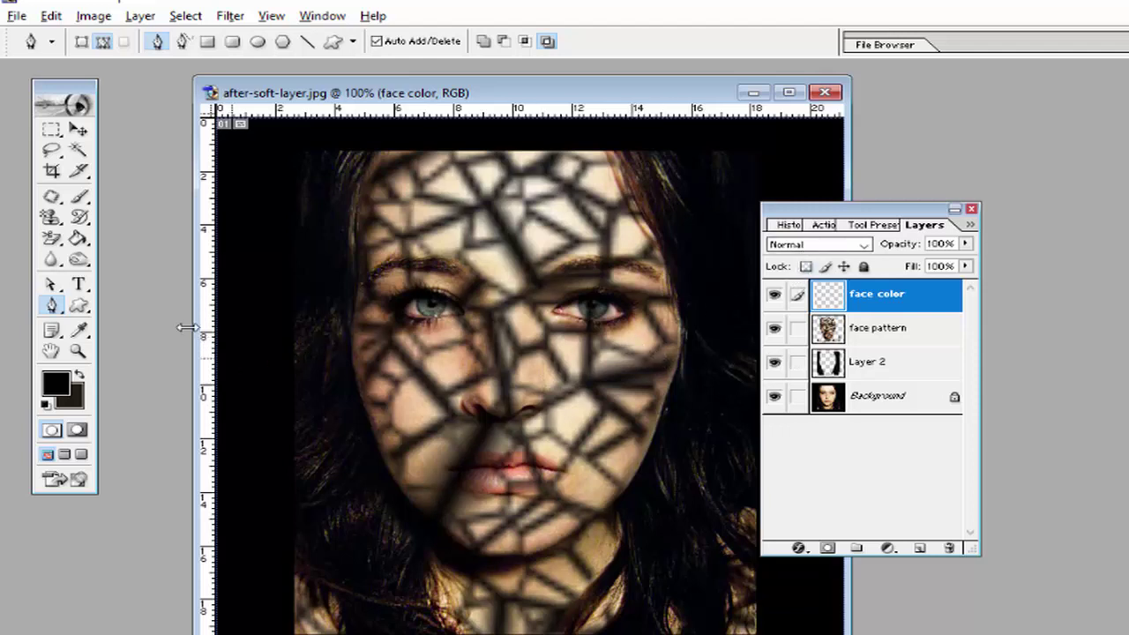
left_click_drag(80, 196, 154, 206)
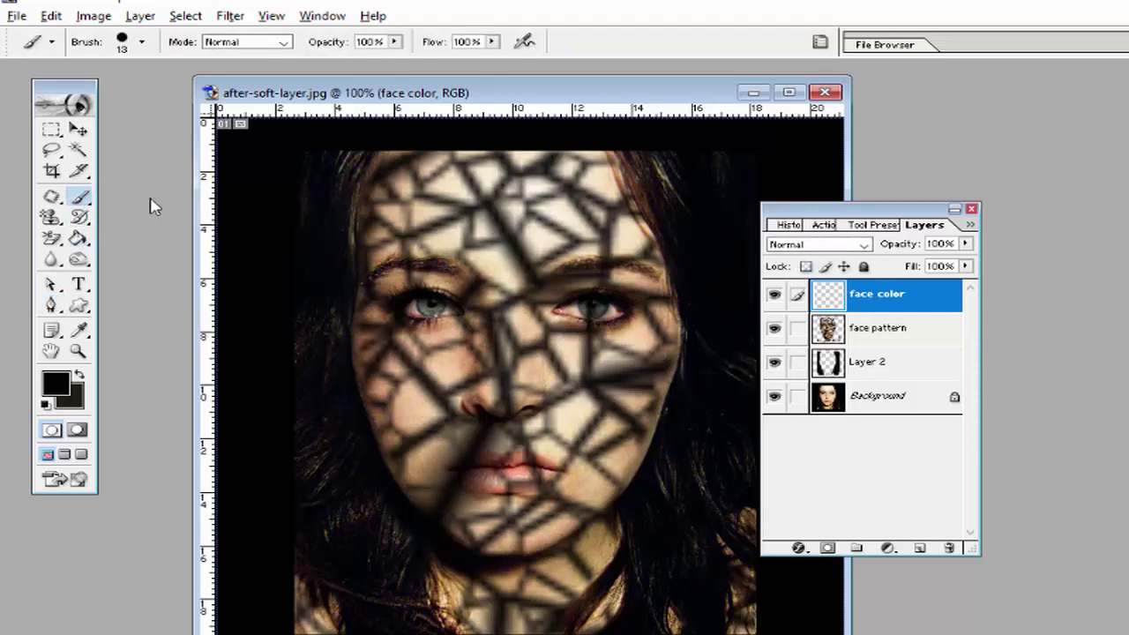
- Set the foreground colour to brown 6A3C1C (R106 G60 B28) and select the Brush
left_click(55, 384)
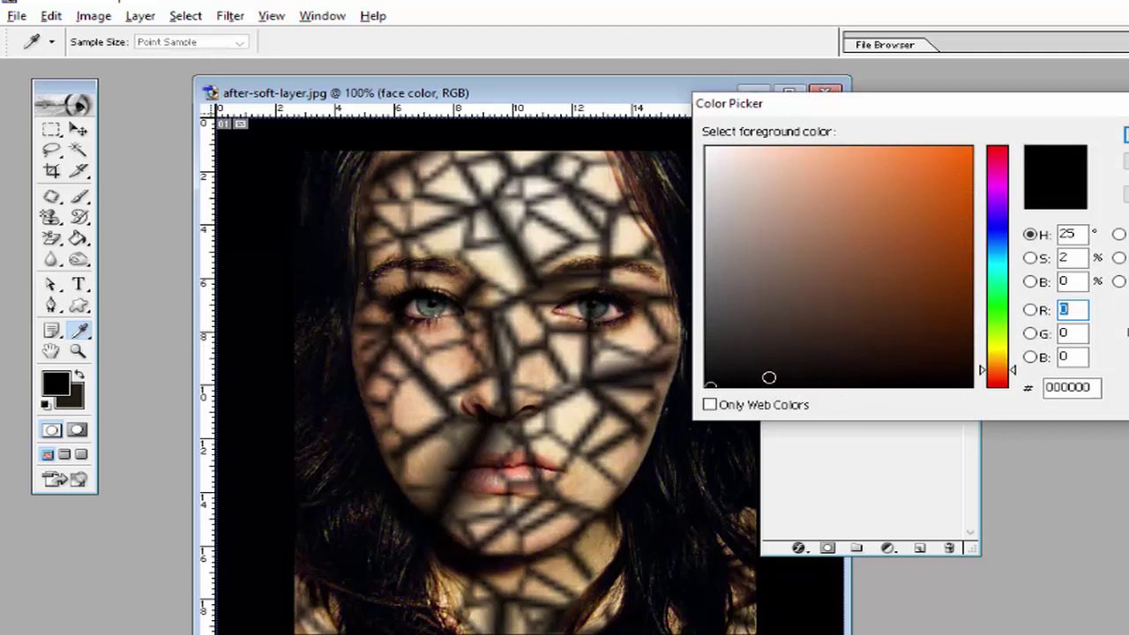
left_click_drag(768, 378, 890, 305)
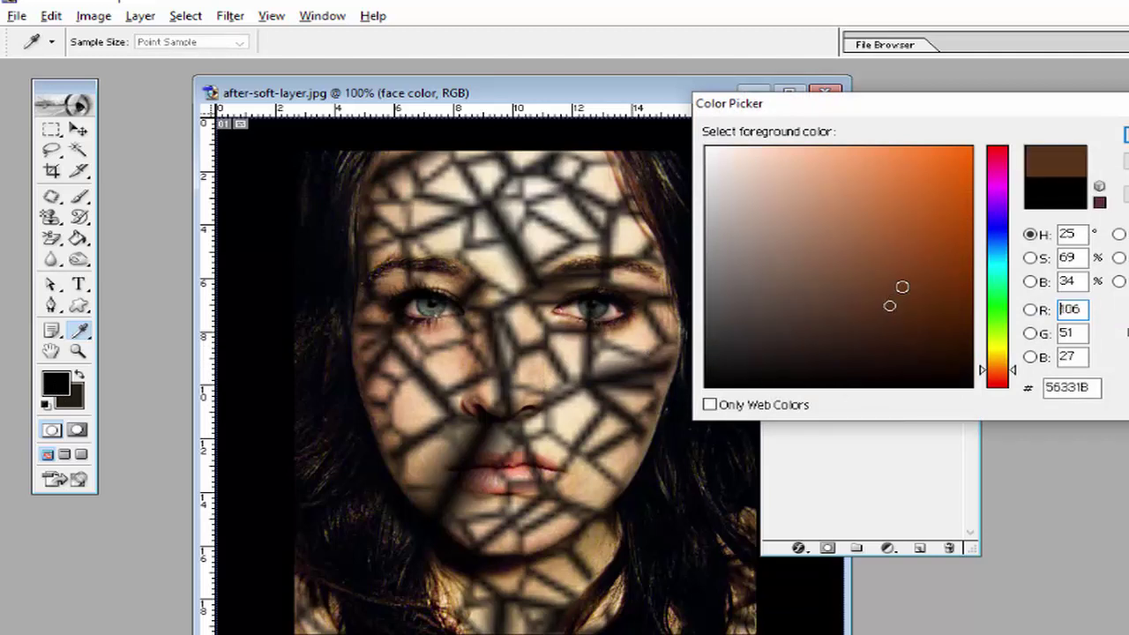
left_click(902, 287)
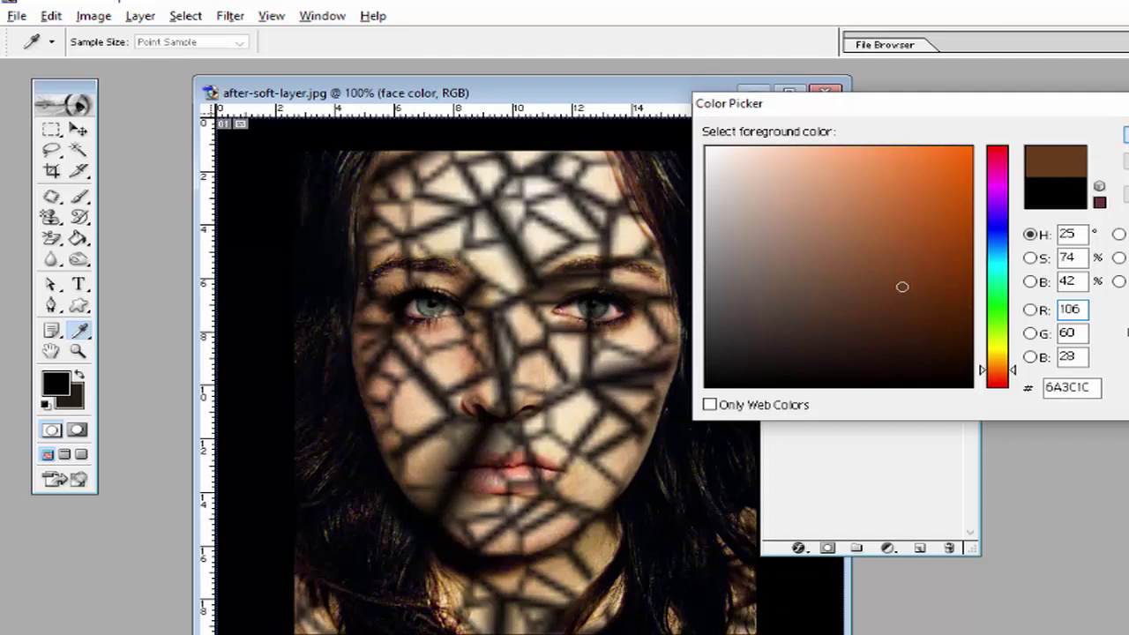
key("Return")
key("b")
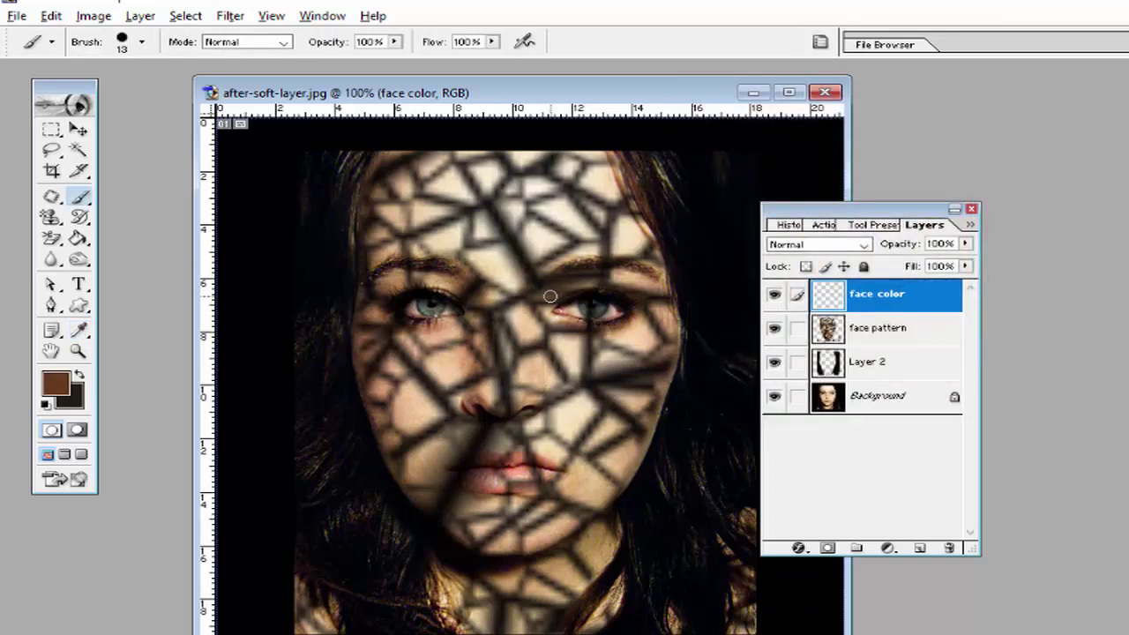
- Paint a brown stroke around the right eye and set the face color layer to Overlay
mouse_move(547, 296)
left_mouse_down()
mouse_move(642, 283)
mouse_move(581, 330)
mouse_move(540, 299)
mouse_move(556, 338)
left_mouse_up()
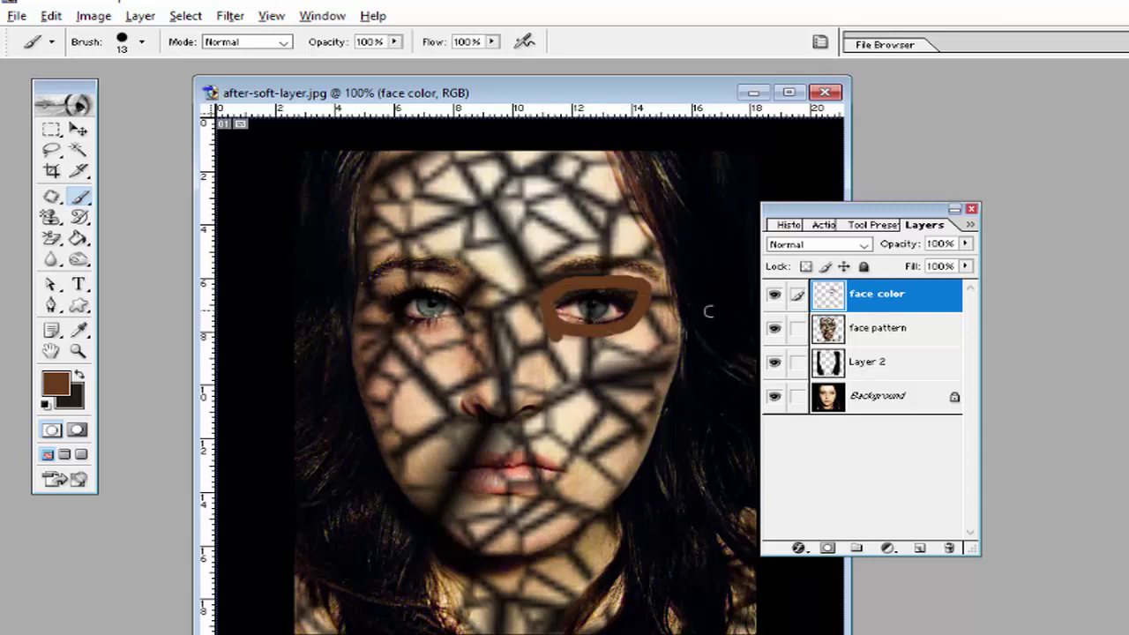
left_click(799, 247)
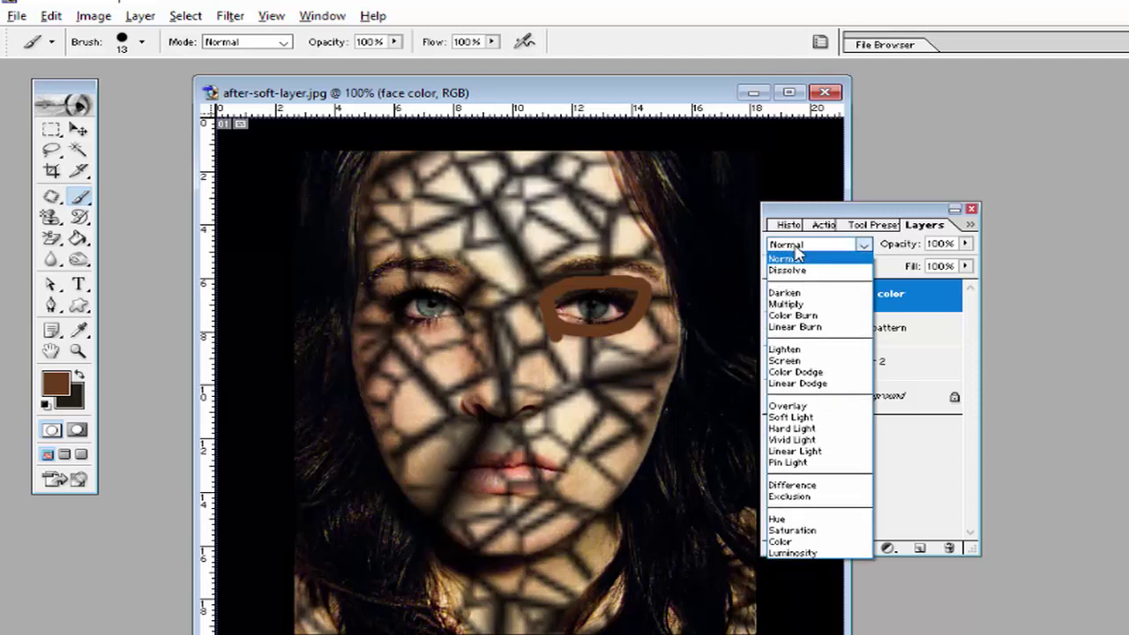
left_click(794, 406)
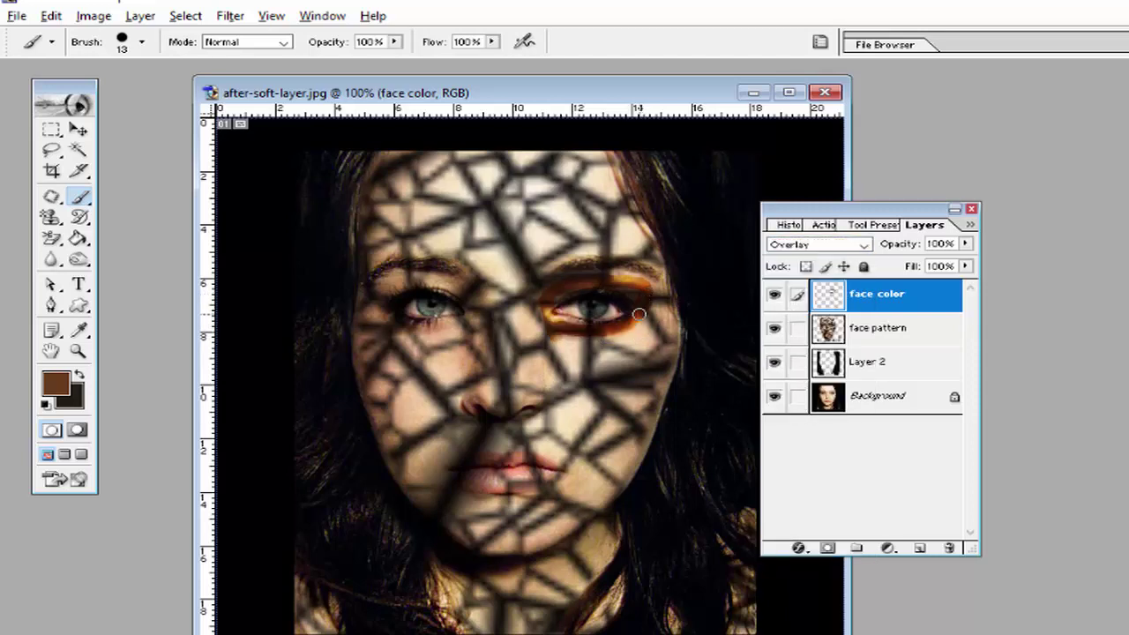
- Brush brown over the right cheek, jaw, chin, face edge and upper forehead
mouse_move(611, 337)
left_mouse_down()
mouse_move(593, 346)
mouse_move(649, 319)
mouse_move(614, 381)
mouse_move(655, 319)
mouse_move(609, 397)
mouse_move(612, 353)
mouse_move(569, 371)
mouse_move(549, 351)
mouse_move(558, 348)
mouse_move(538, 369)
mouse_move(530, 340)
mouse_move(509, 340)
mouse_move(532, 336)
mouse_move(514, 353)
mouse_move(487, 340)
mouse_move(483, 401)
mouse_move(479, 336)
mouse_move(494, 389)
mouse_move(503, 375)
mouse_move(492, 396)
mouse_move(524, 375)
mouse_move(517, 404)
mouse_move(591, 354)
mouse_move(637, 351)
mouse_move(667, 328)
mouse_move(654, 279)
mouse_move(657, 385)
mouse_move(653, 351)
mouse_move(633, 404)
mouse_move(612, 398)
mouse_move(637, 406)
mouse_move(651, 388)
mouse_move(626, 432)
mouse_move(583, 411)
mouse_move(551, 432)
mouse_move(587, 395)
mouse_move(614, 423)
mouse_move(618, 456)
left_mouse_up()
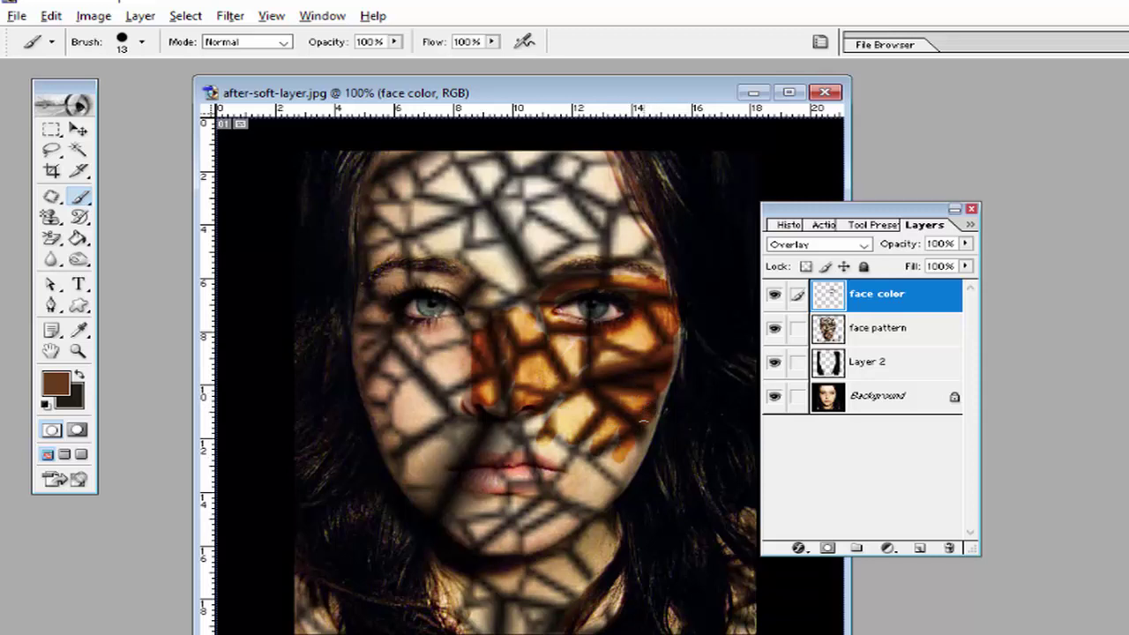
mouse_move(644, 420)
left_mouse_down()
mouse_move(611, 484)
mouse_move(534, 432)
left_mouse_up()
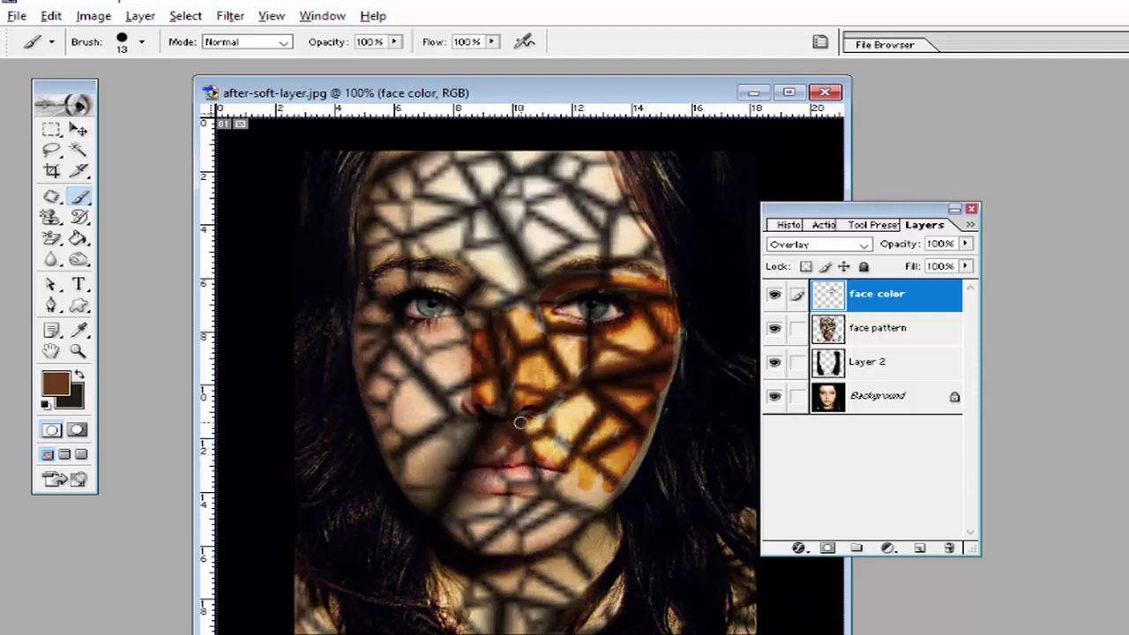
mouse_move(587, 494)
left_mouse_down()
mouse_move(564, 490)
mouse_move(521, 510)
mouse_move(526, 549)
mouse_move(561, 538)
mouse_move(553, 523)
mouse_move(617, 482)
mouse_move(599, 485)
left_mouse_up()
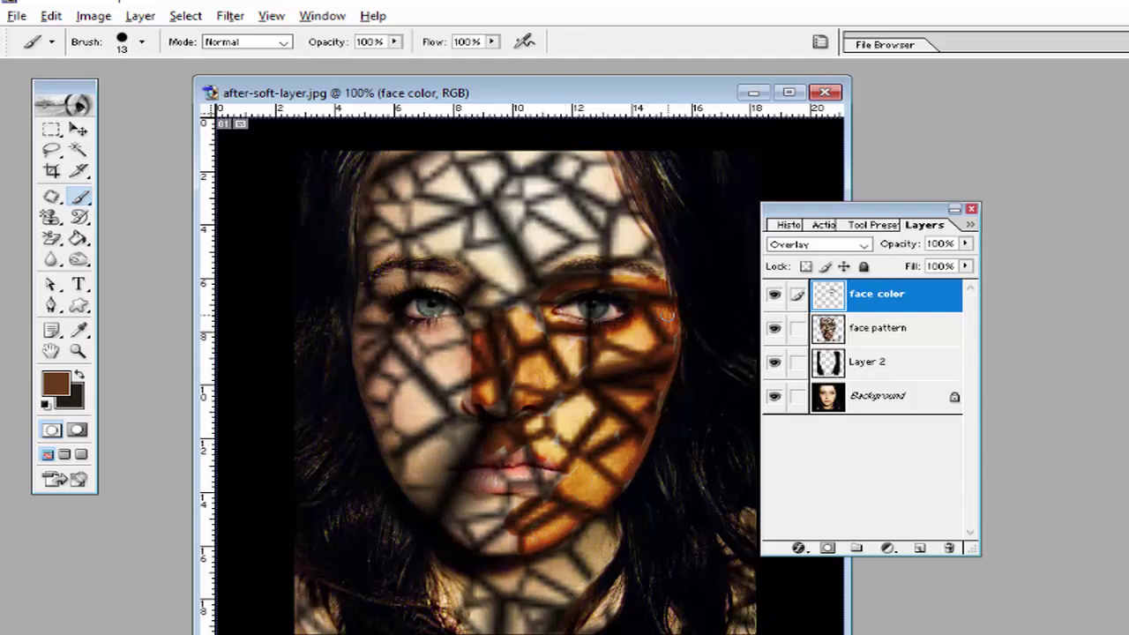
mouse_move(669, 315)
left_mouse_down()
mouse_move(597, 158)
mouse_move(515, 234)
left_mouse_up()
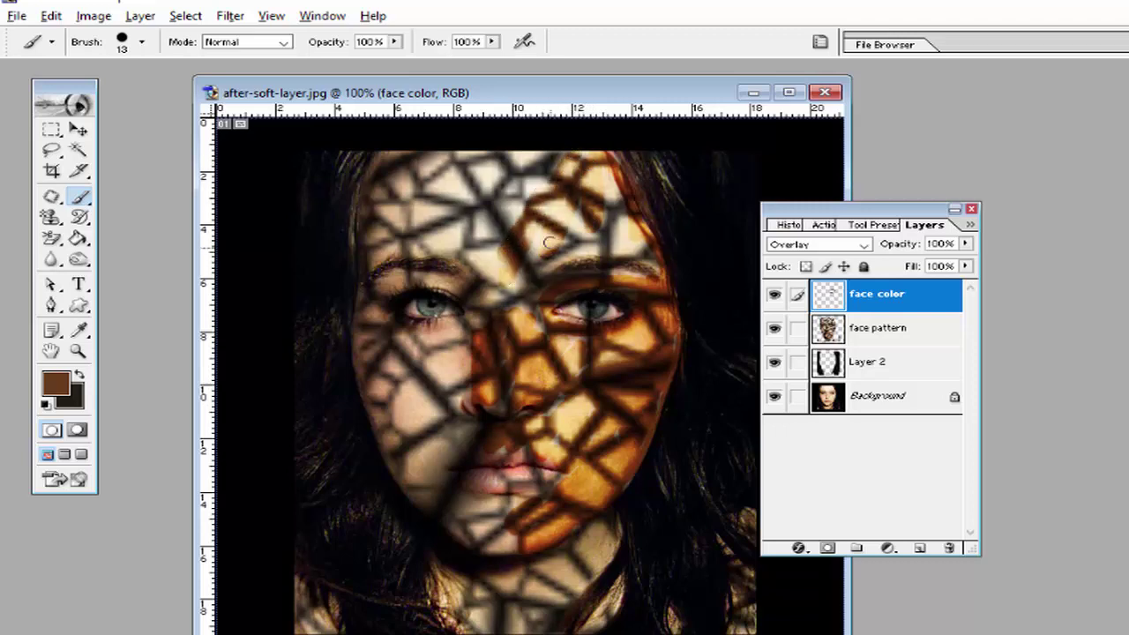
mouse_move(548, 242)
left_mouse_down()
mouse_move(617, 228)
mouse_move(637, 247)
mouse_move(508, 301)
left_mouse_up()
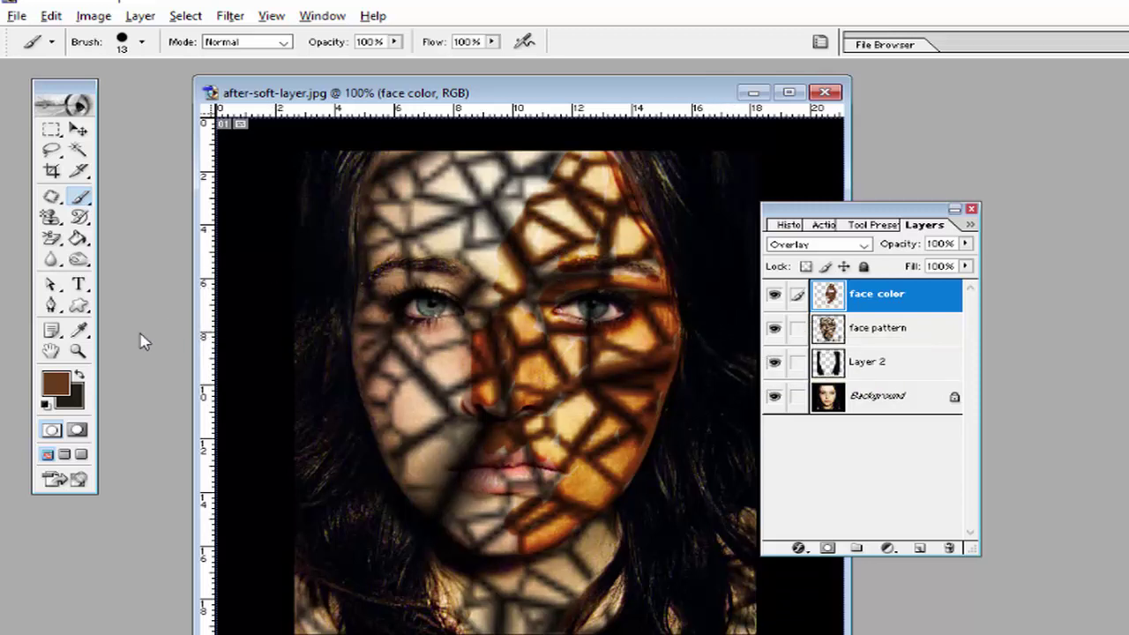
- Select the Custom Shape Tool in Shape Layers mode
left_click(82, 315)
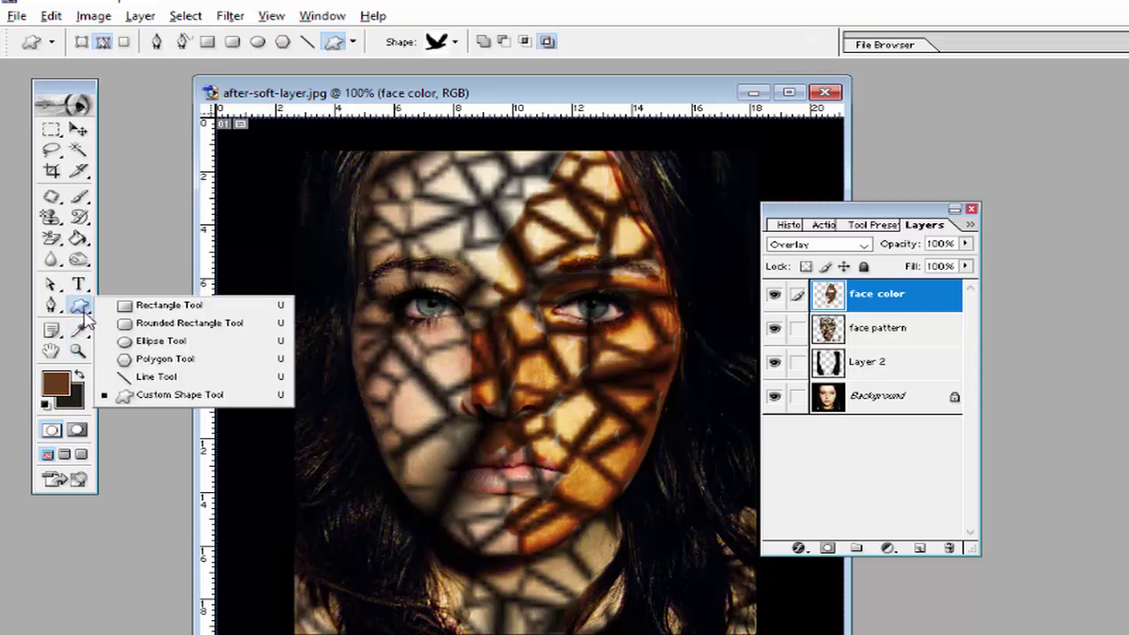
left_click(150, 397)
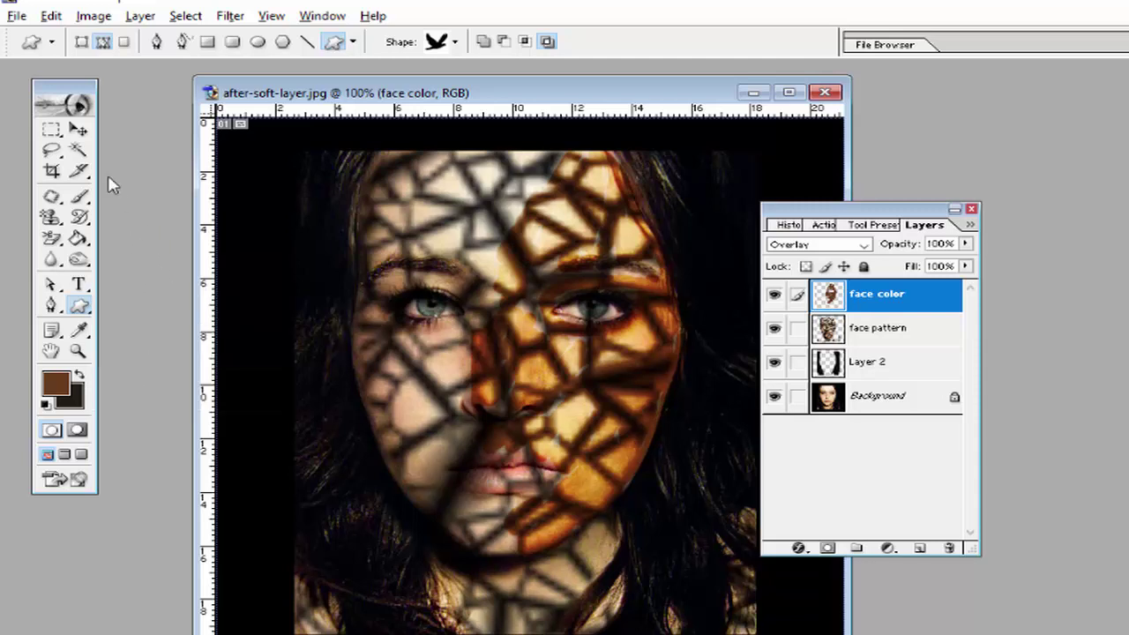
left_click(80, 43)
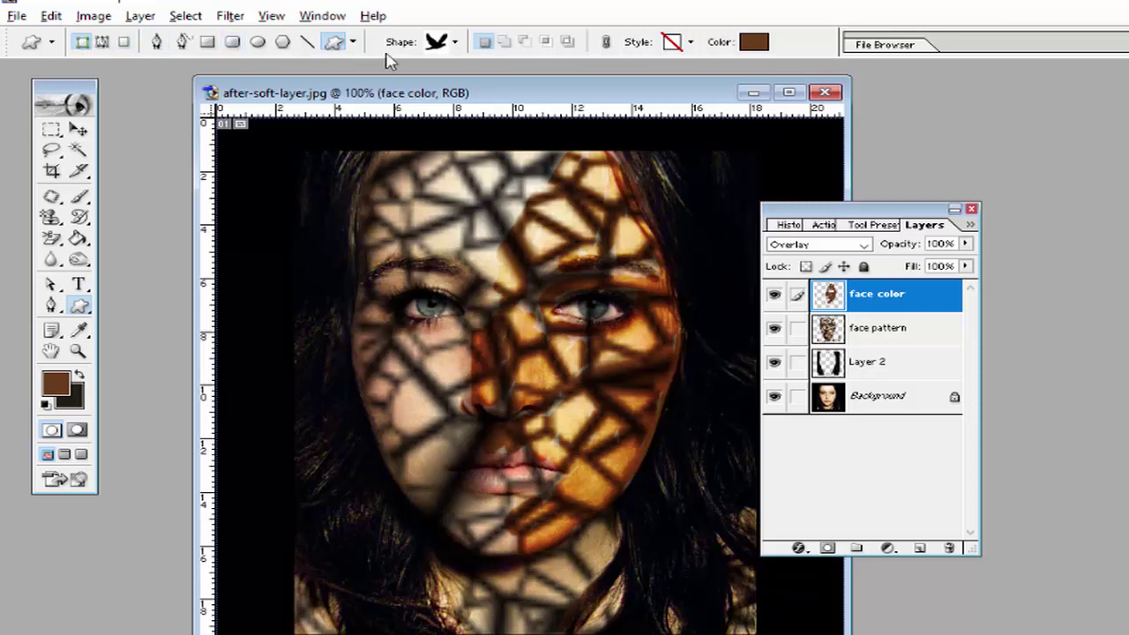
- Load the All shapes library into the Shape picker and choose the bird shape
left_click(455, 43)
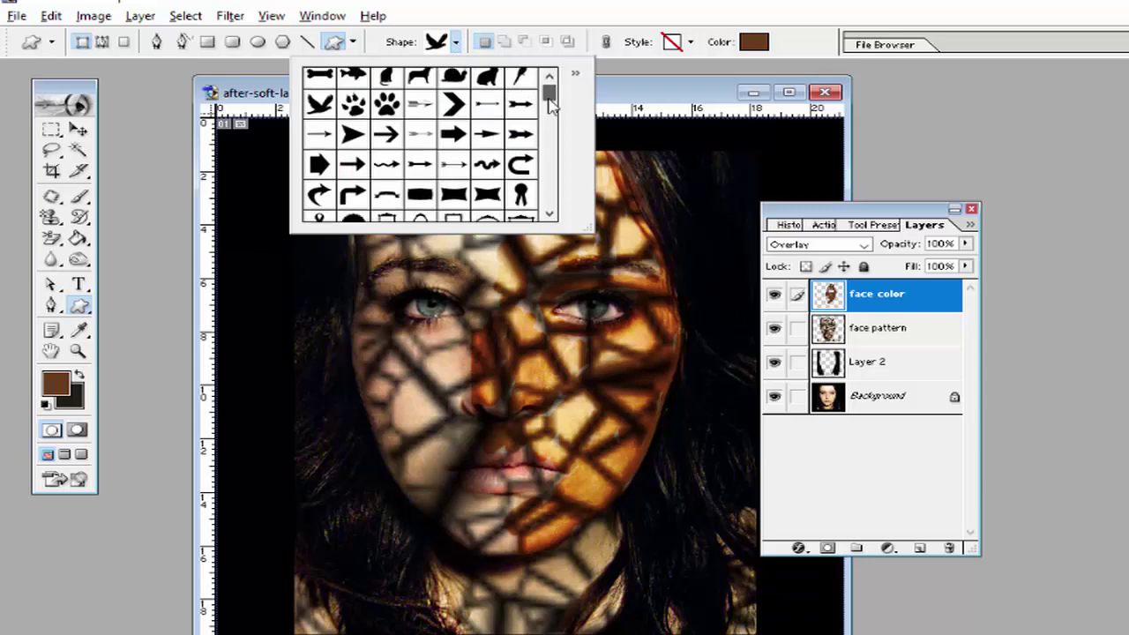
mouse_move(550, 104)
left_mouse_down()
mouse_move(551, 119)
mouse_move(567, 86)
left_mouse_up()
left_click(575, 74)
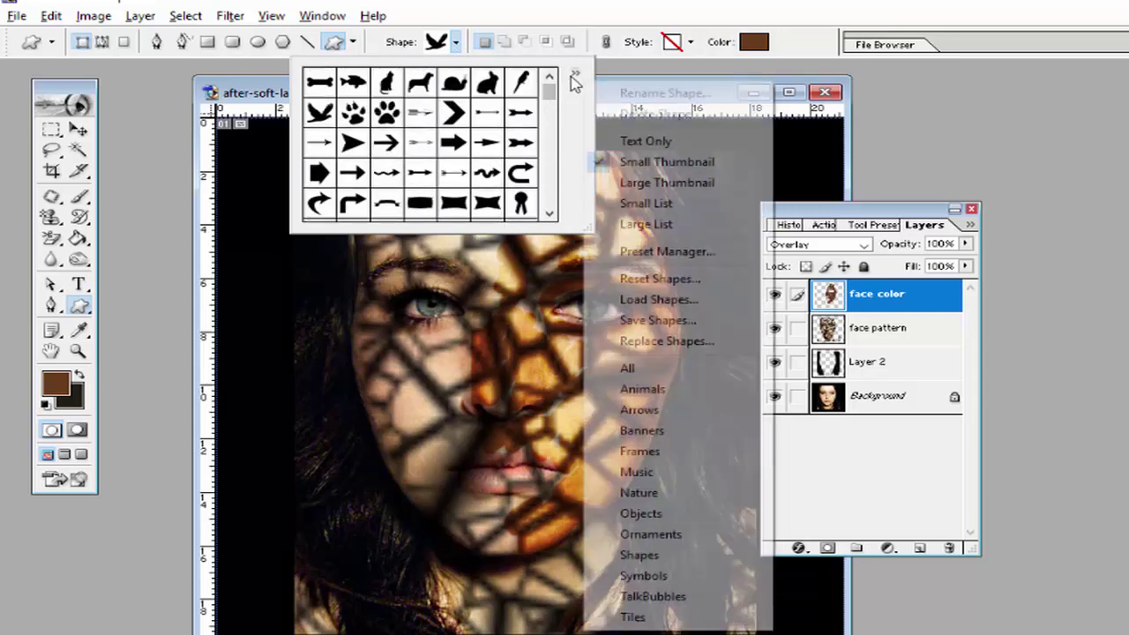
left_click(628, 370)
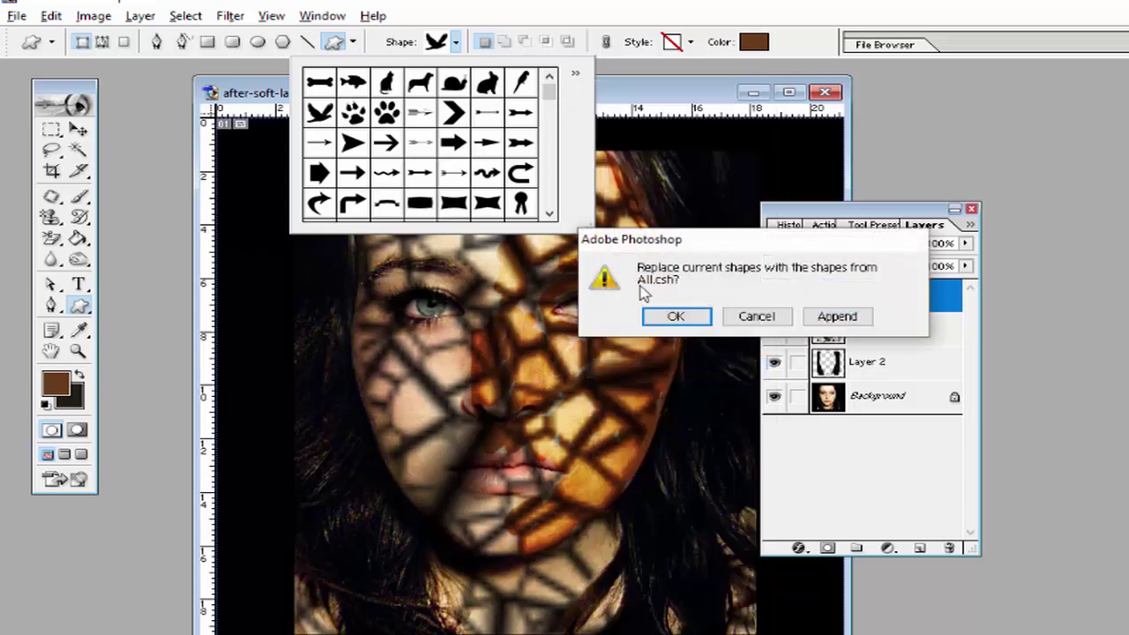
left_click(657, 319)
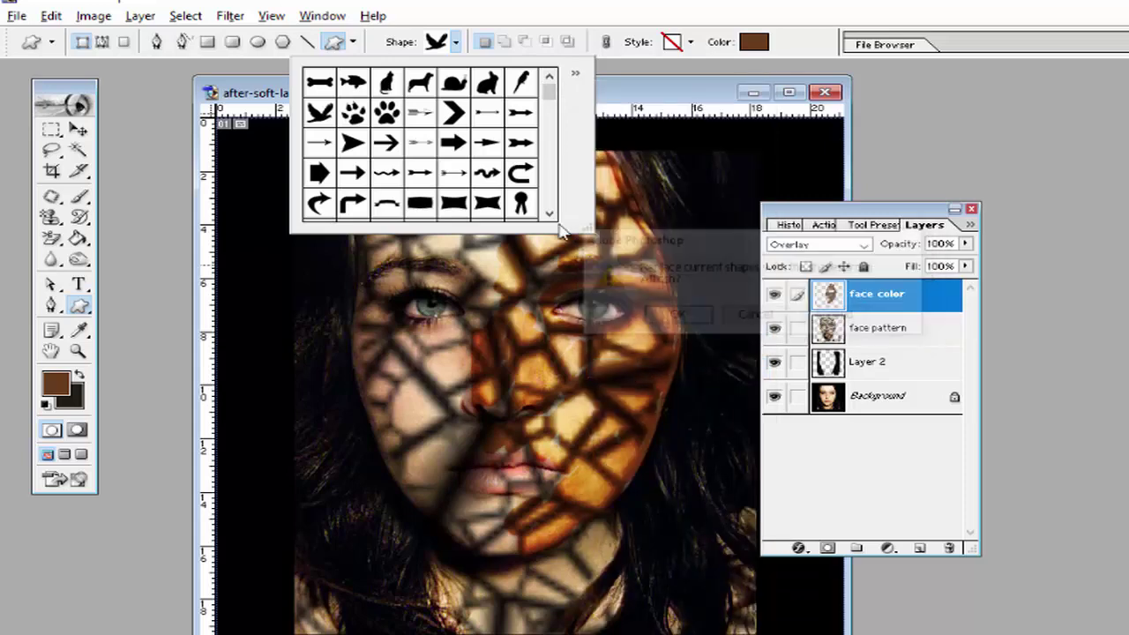
left_click(333, 121)
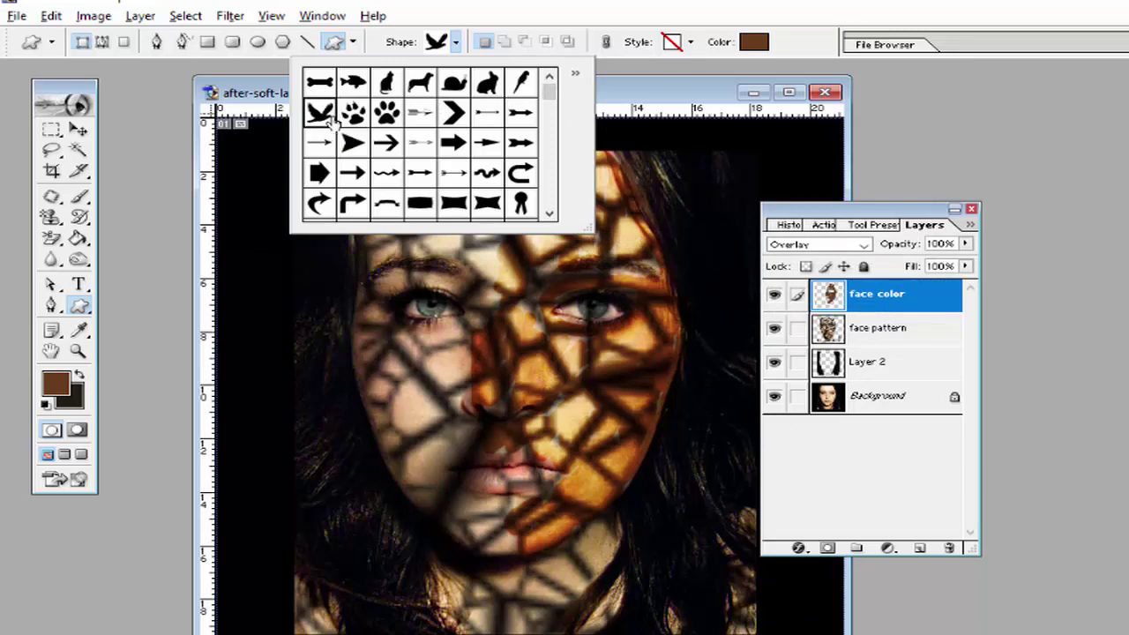
double_click(334, 123)
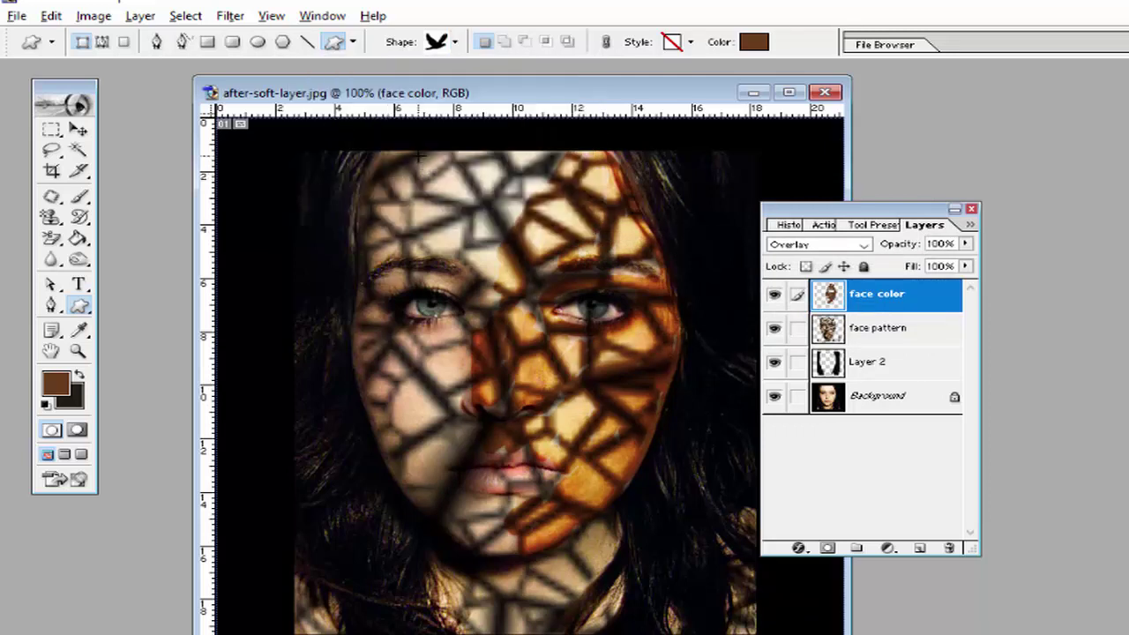
- Draw the bird shape across the forehead and set its layer to Color Burn
left_click_drag(419, 156, 572, 252)
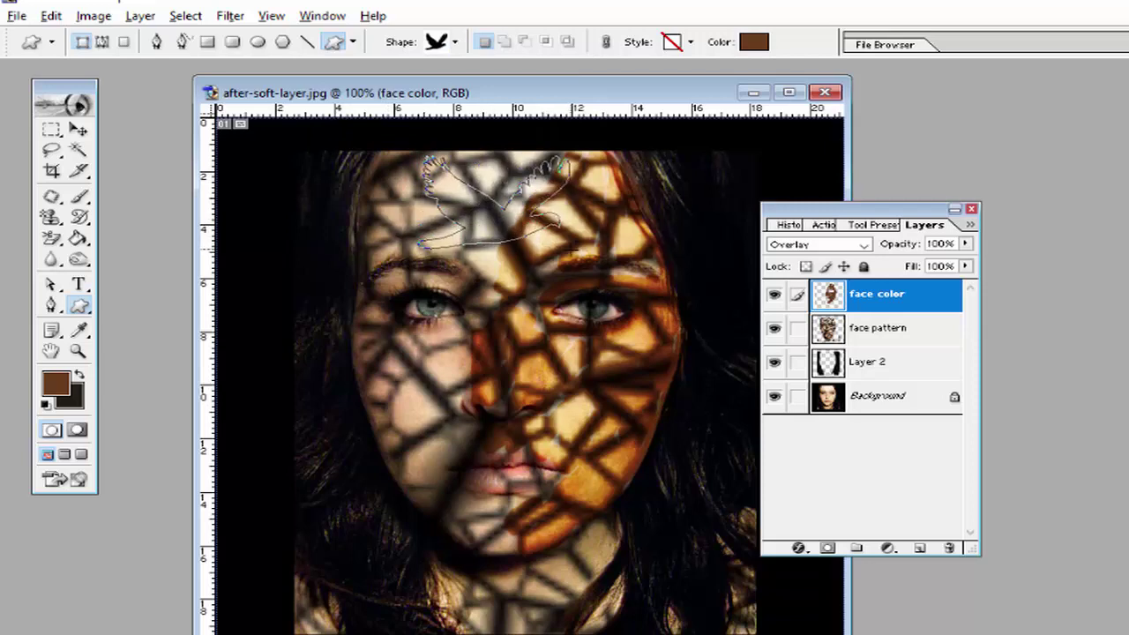
left_click_drag(570, 251, 568, 253)
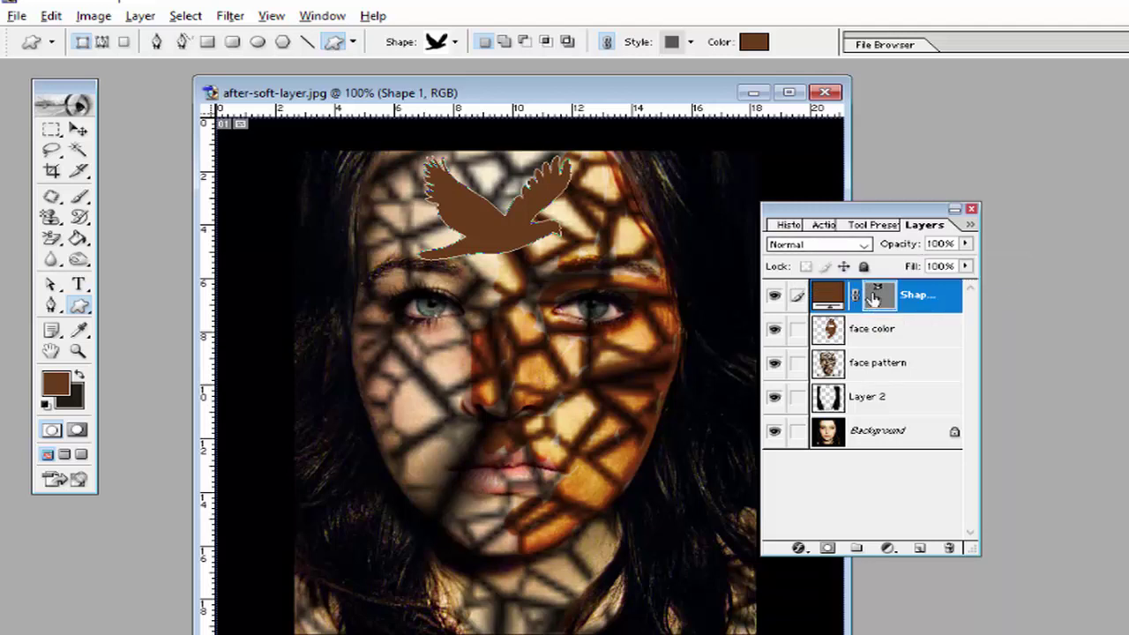
left_click(844, 247)
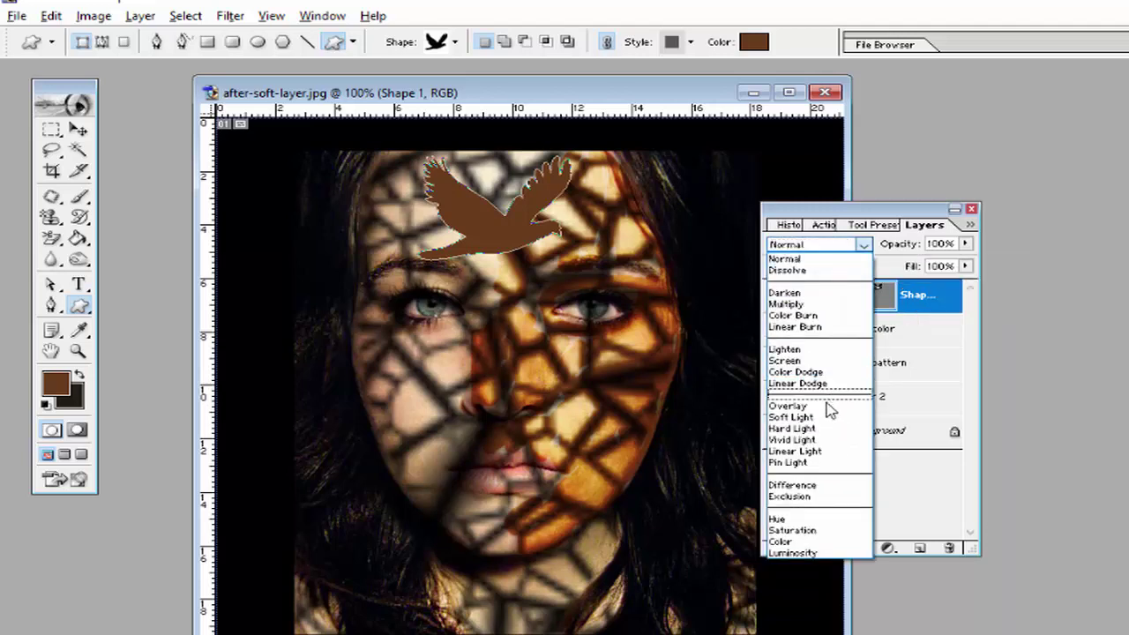
left_click(825, 404)
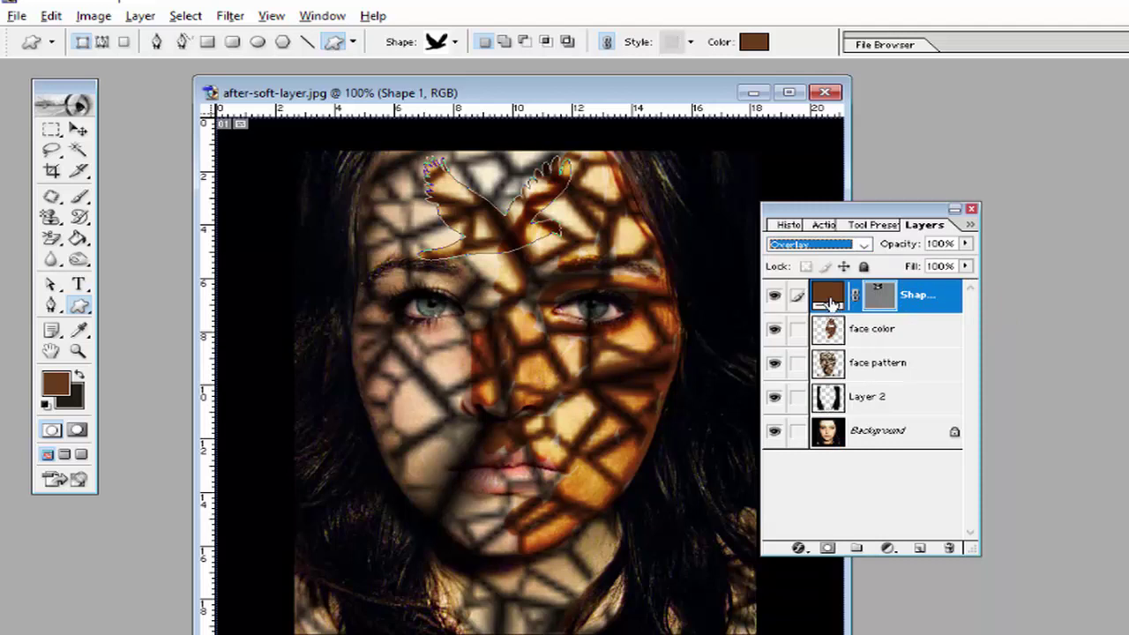
left_click(816, 245)
key("Escape")
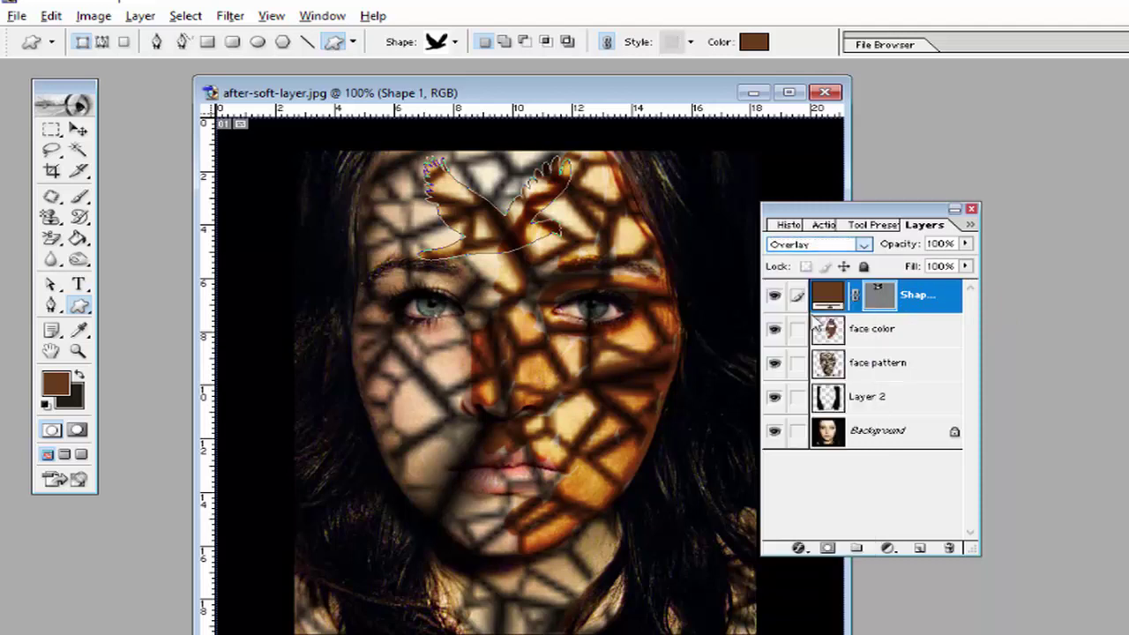
key("Up")
key("Up")
key("Up")
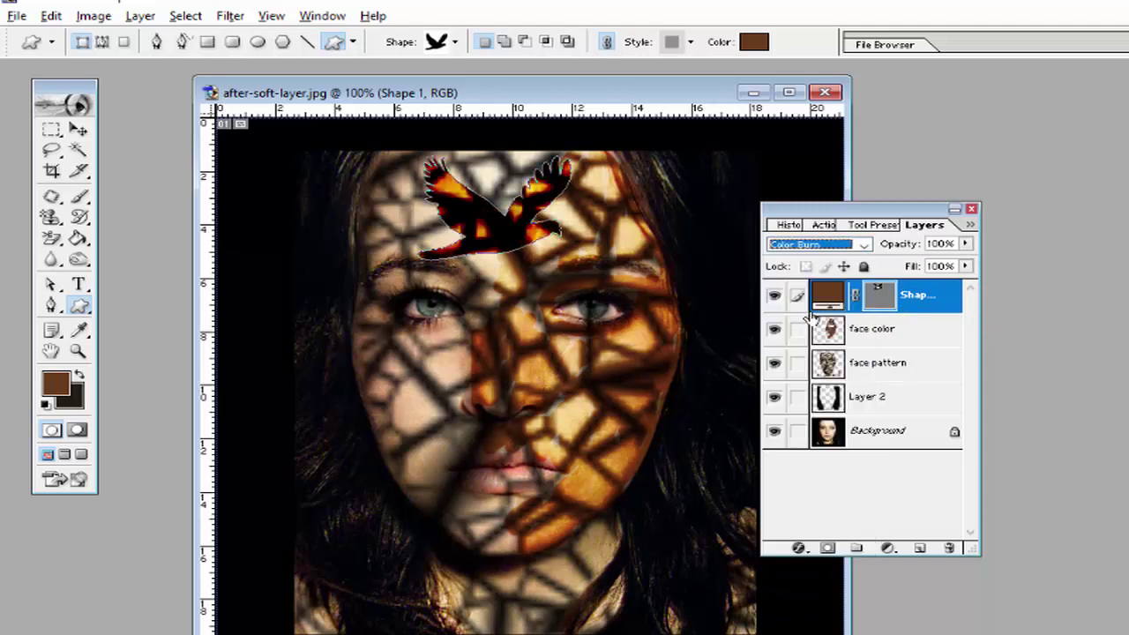
left_click(816, 244)
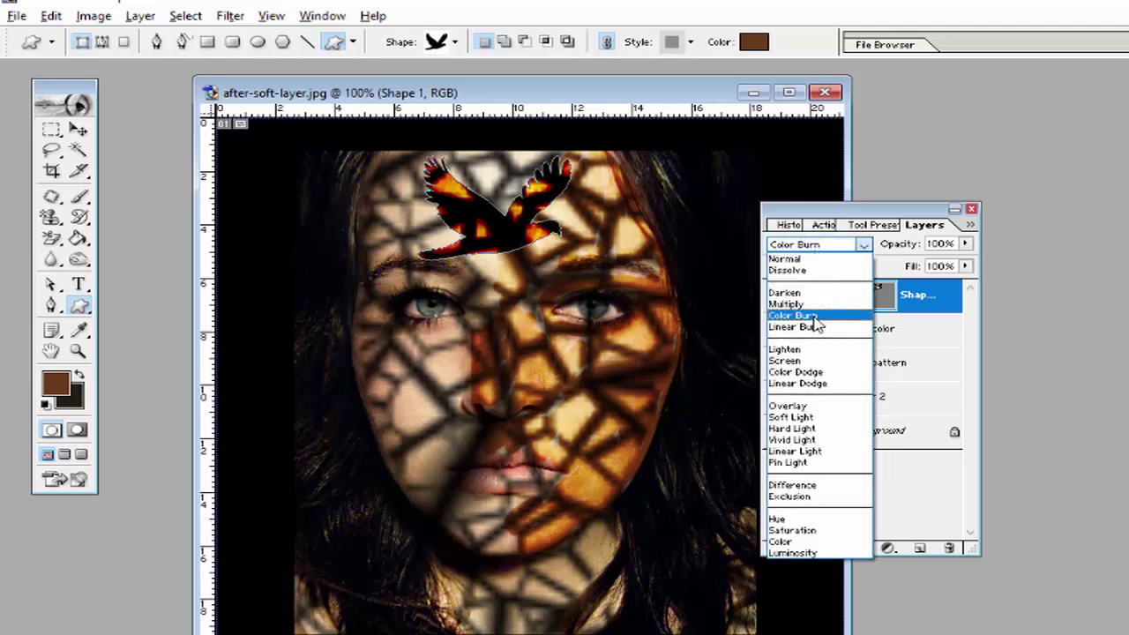
left_click(815, 317)
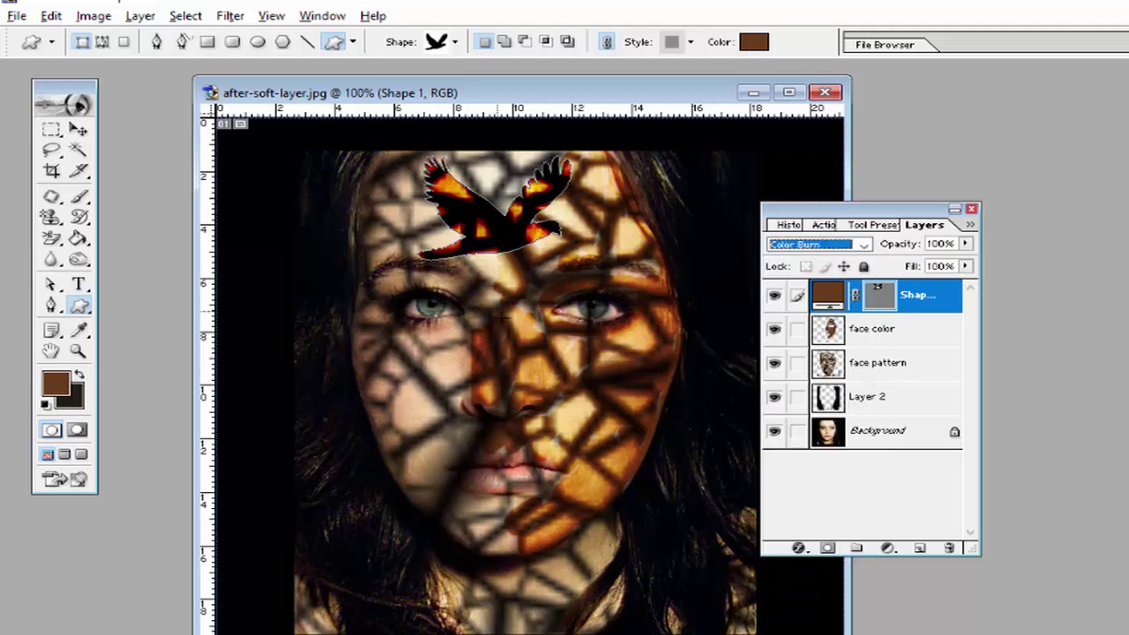
- Lower the bird layer's opacity to 54%
left_click(966, 245)
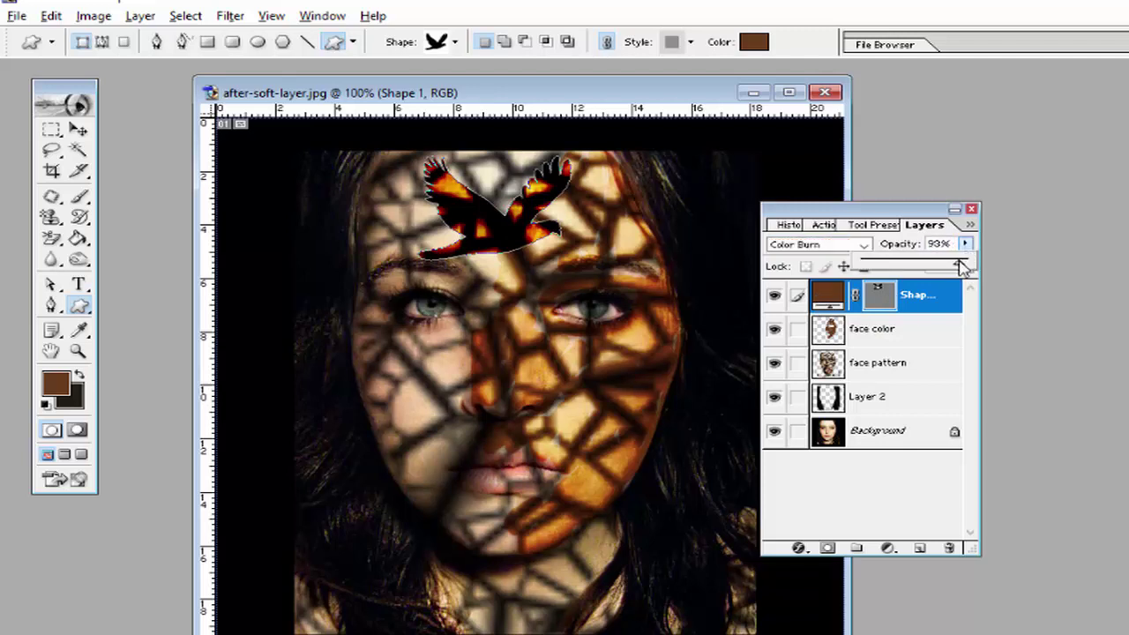
left_click_drag(960, 265, 919, 269)
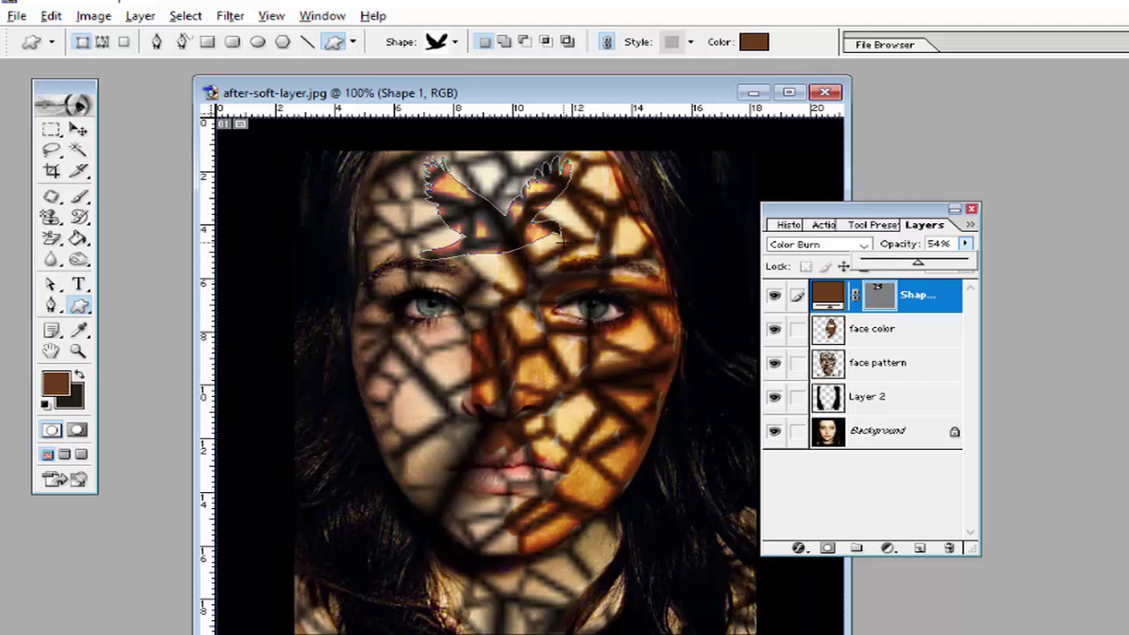
left_click(527, 106)
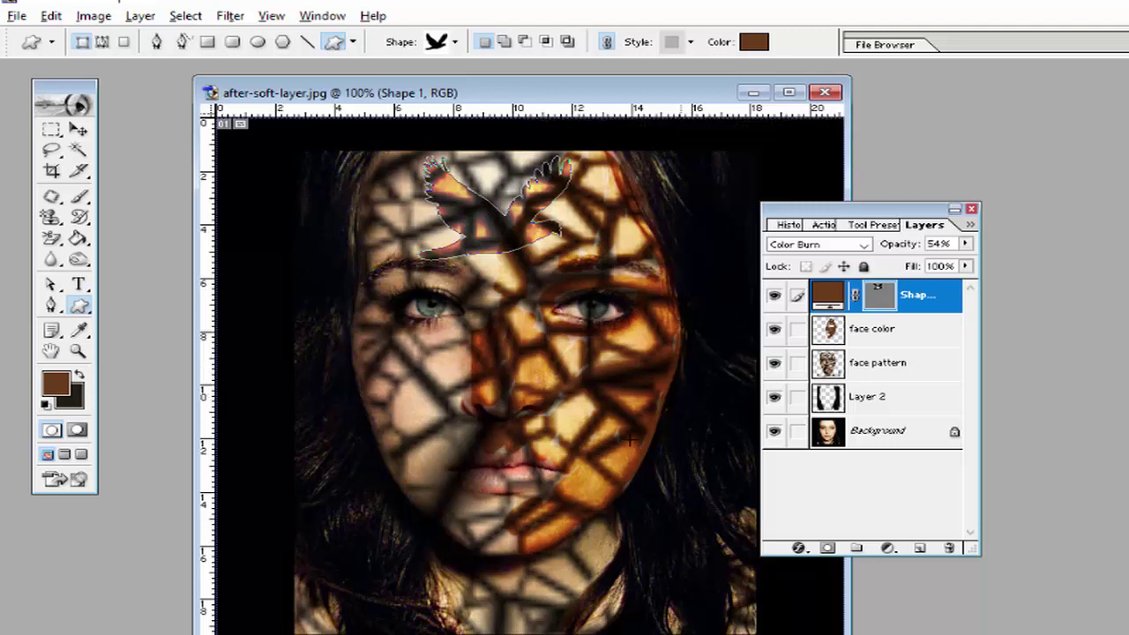
left_click(832, 402)
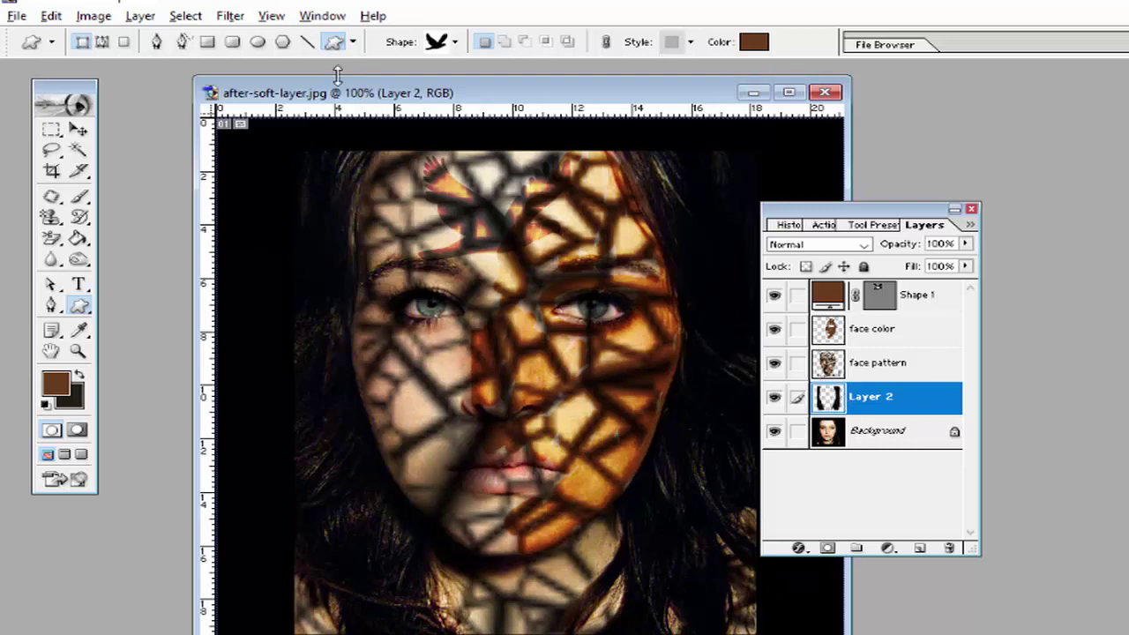
left_click(230, 16)
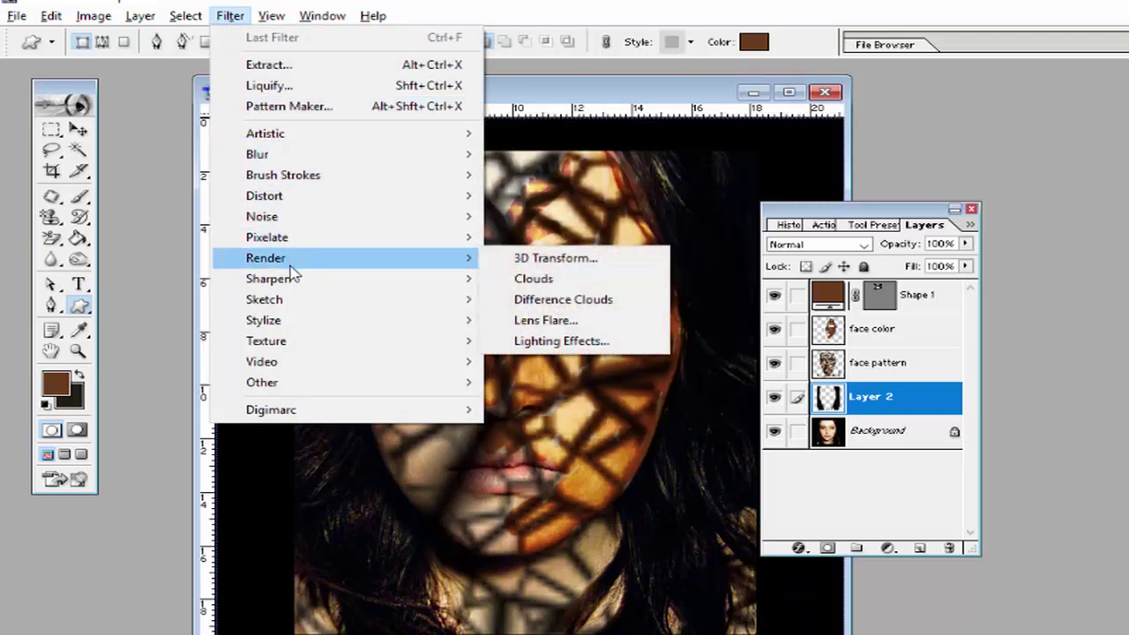
mouse_move(264, 299)
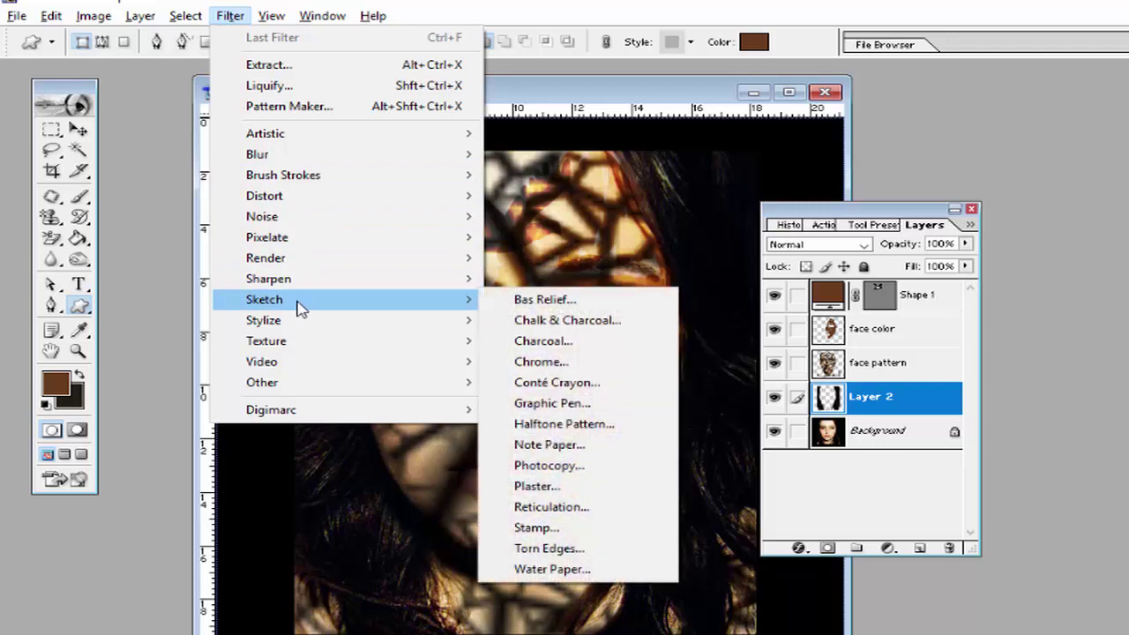
left_click(511, 342)
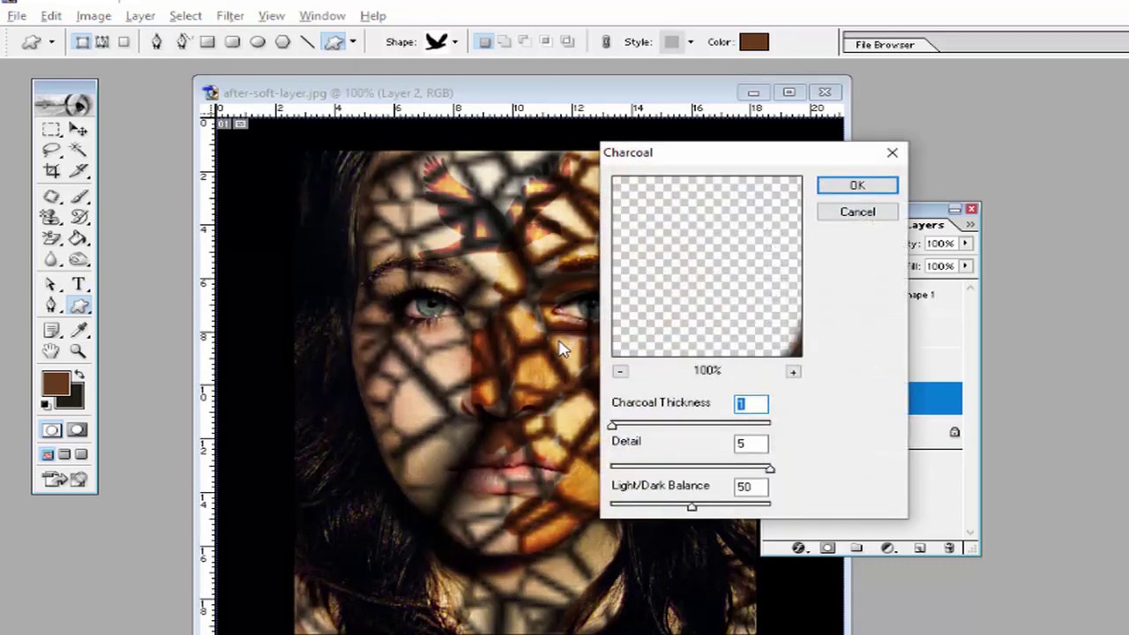
left_click(620, 372)
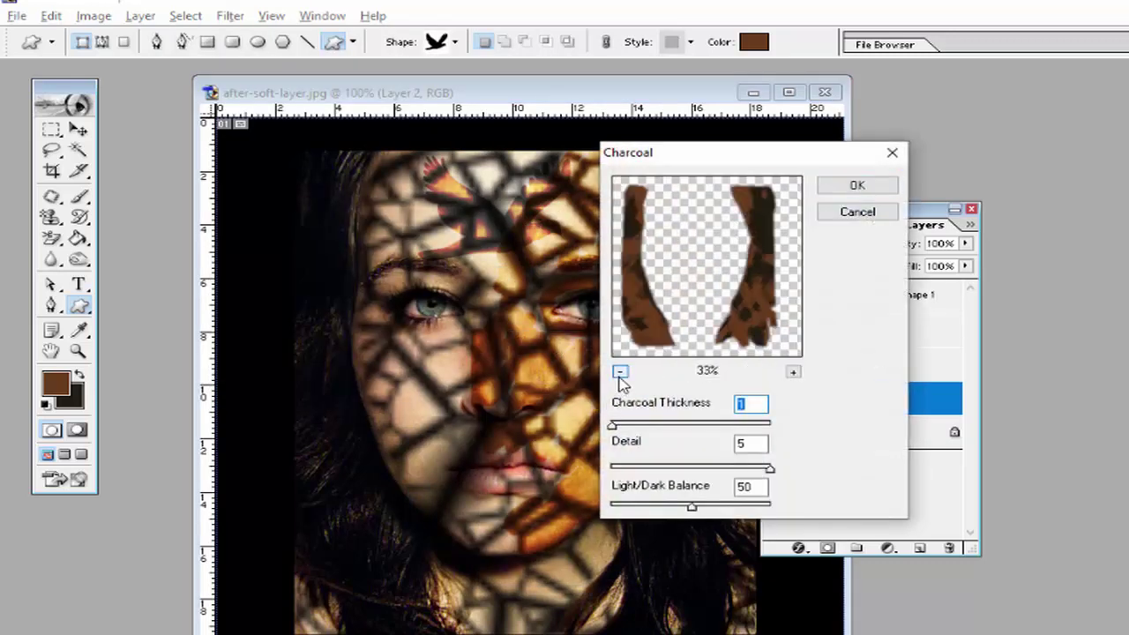
left_click(638, 426)
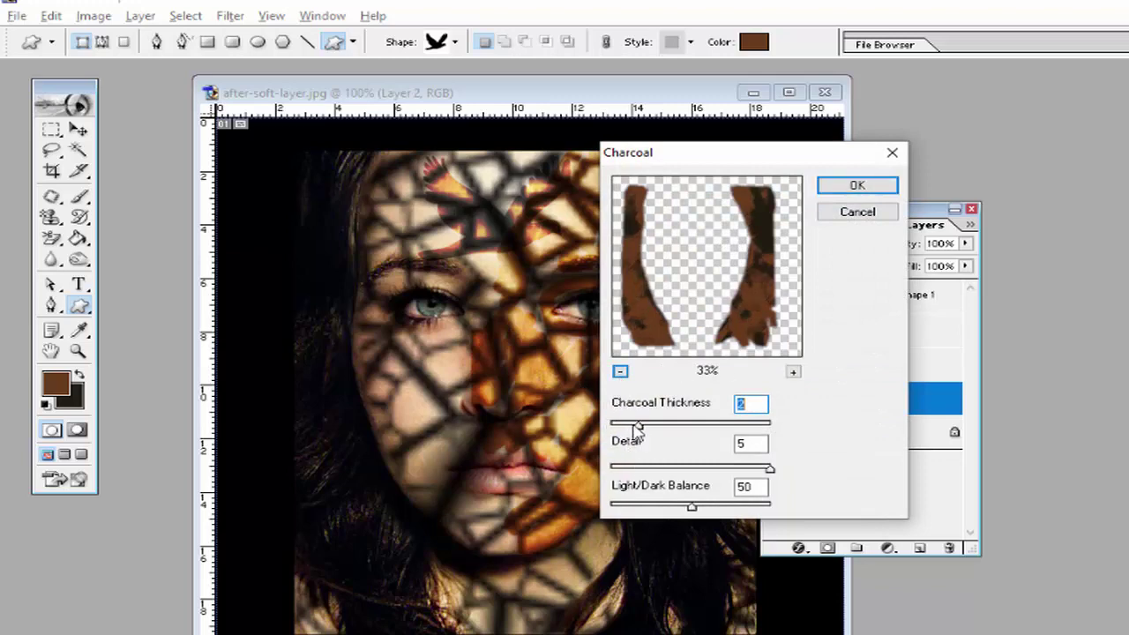
left_click(857, 212)
left_click(230, 15)
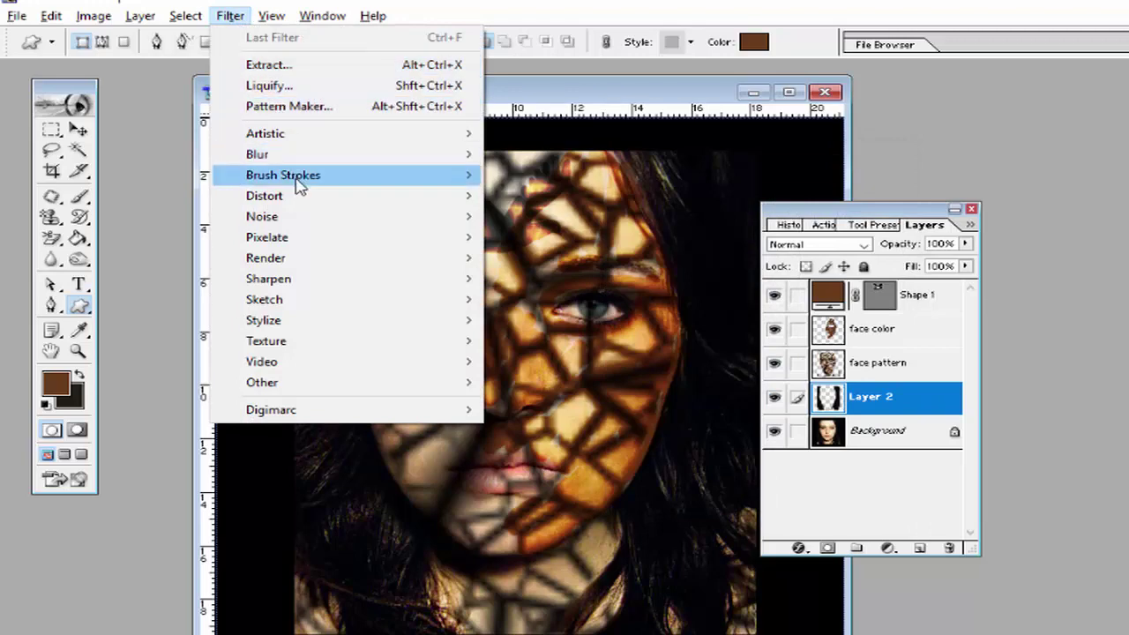
mouse_move(265, 299)
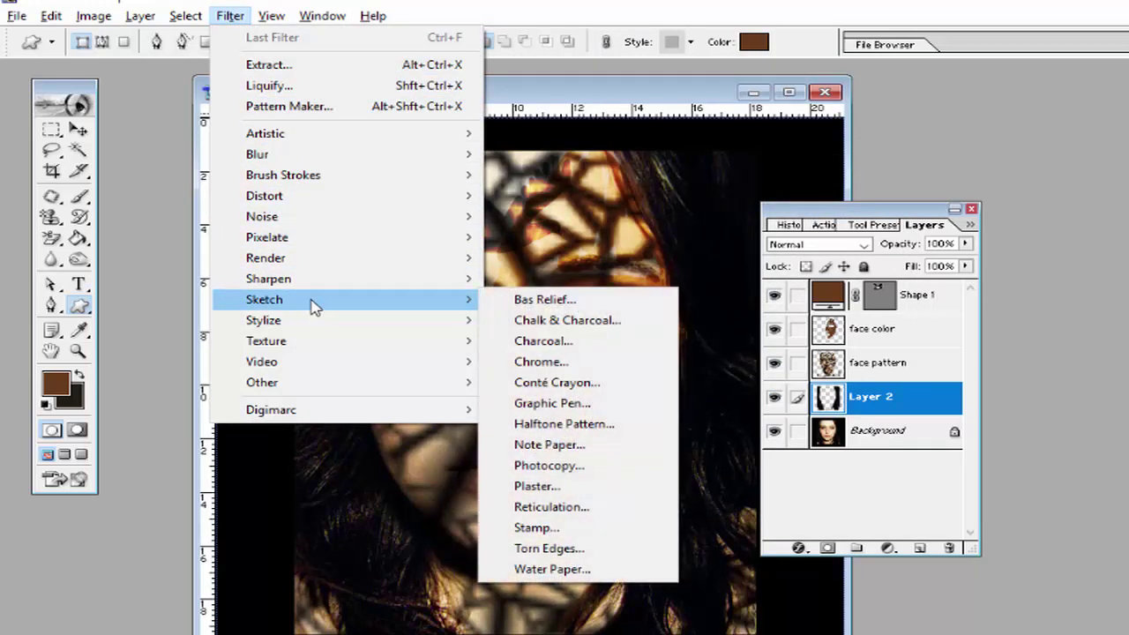
left_click(541, 362)
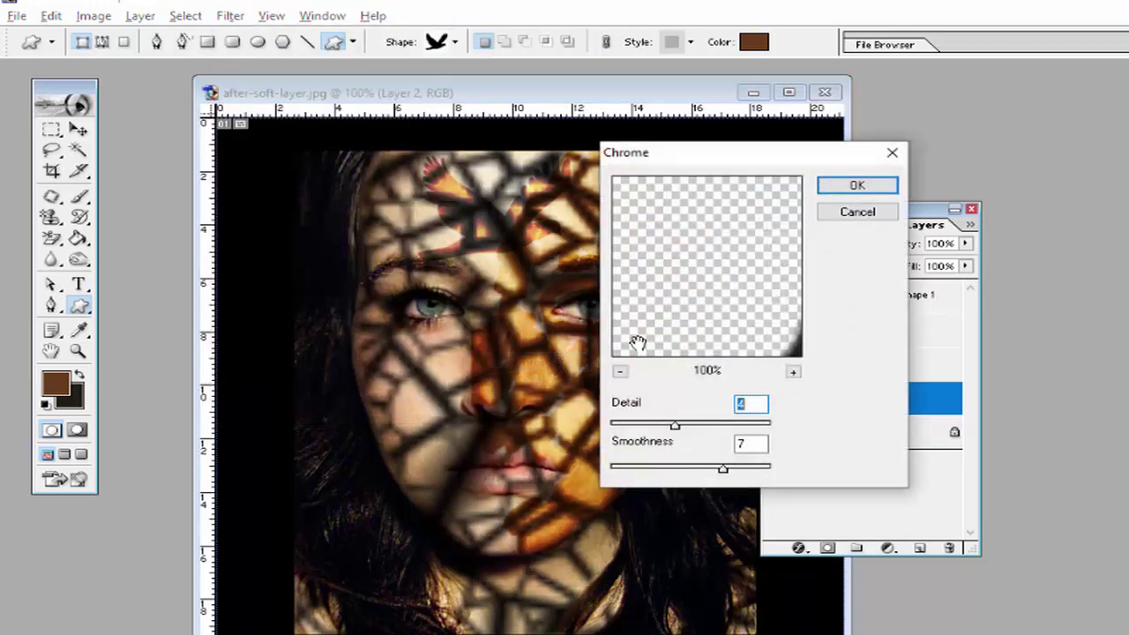
left_click(621, 372)
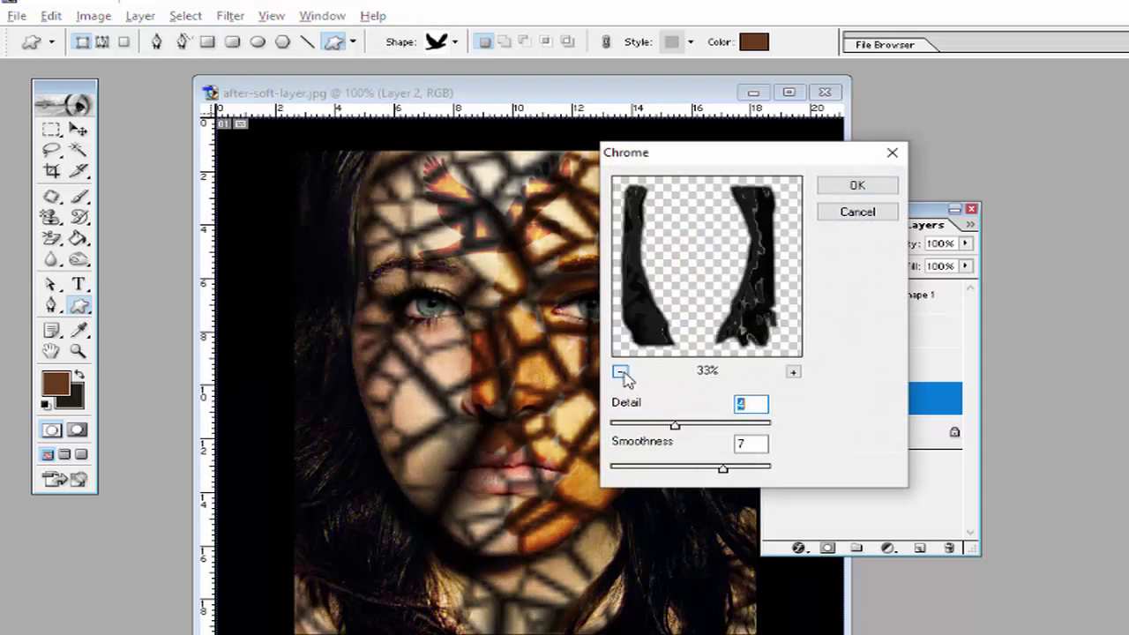
left_click(690, 425)
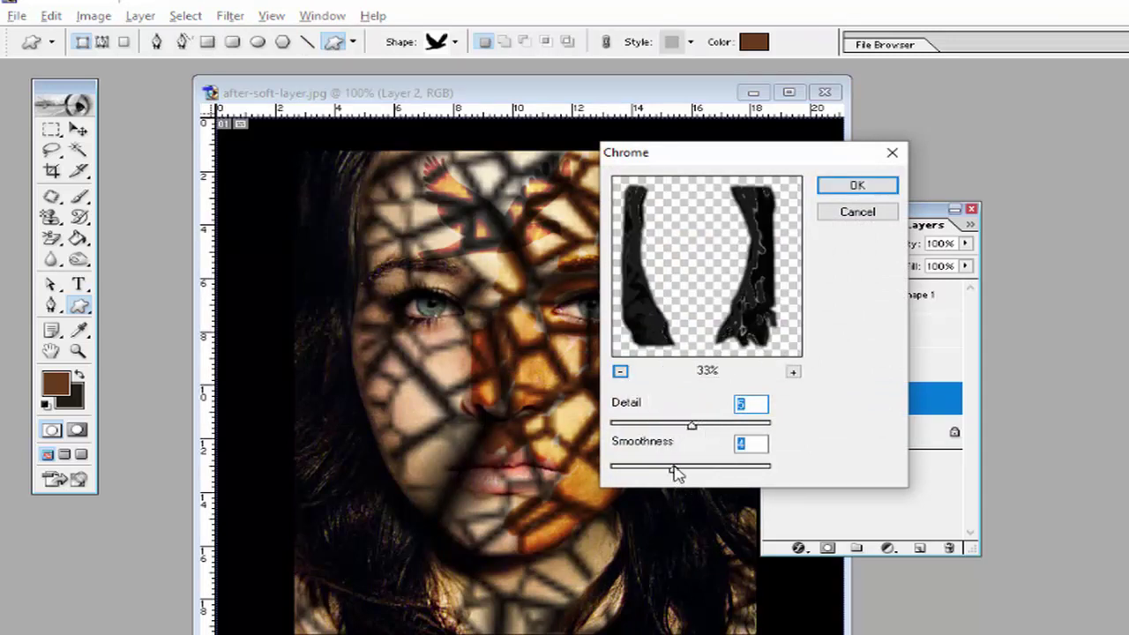
left_click_drag(675, 470, 627, 469)
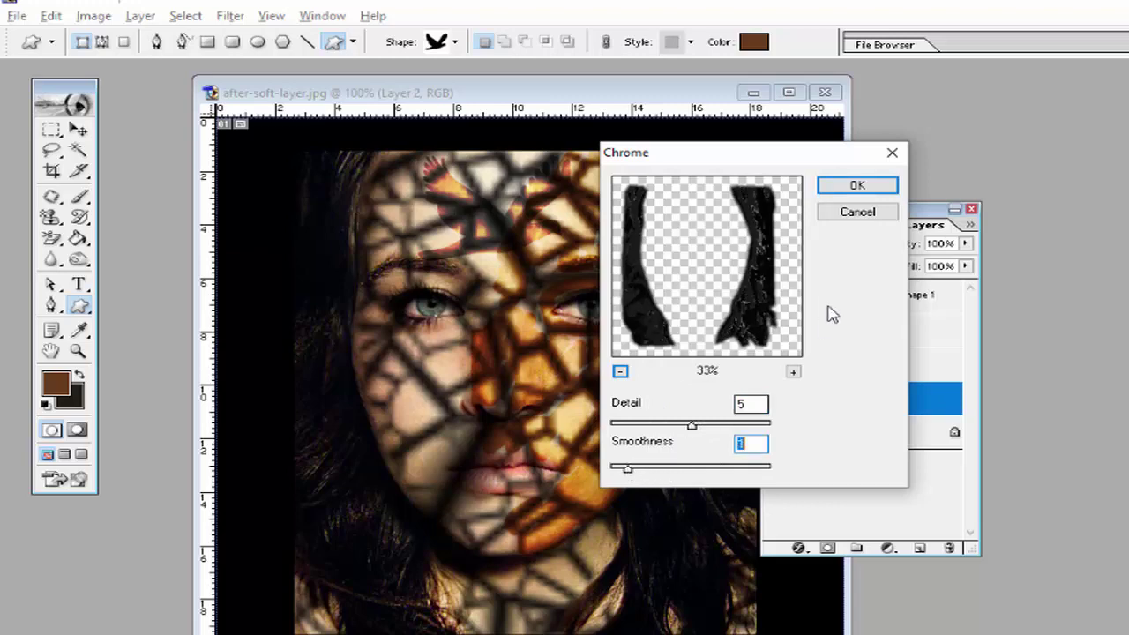
left_click(856, 184)
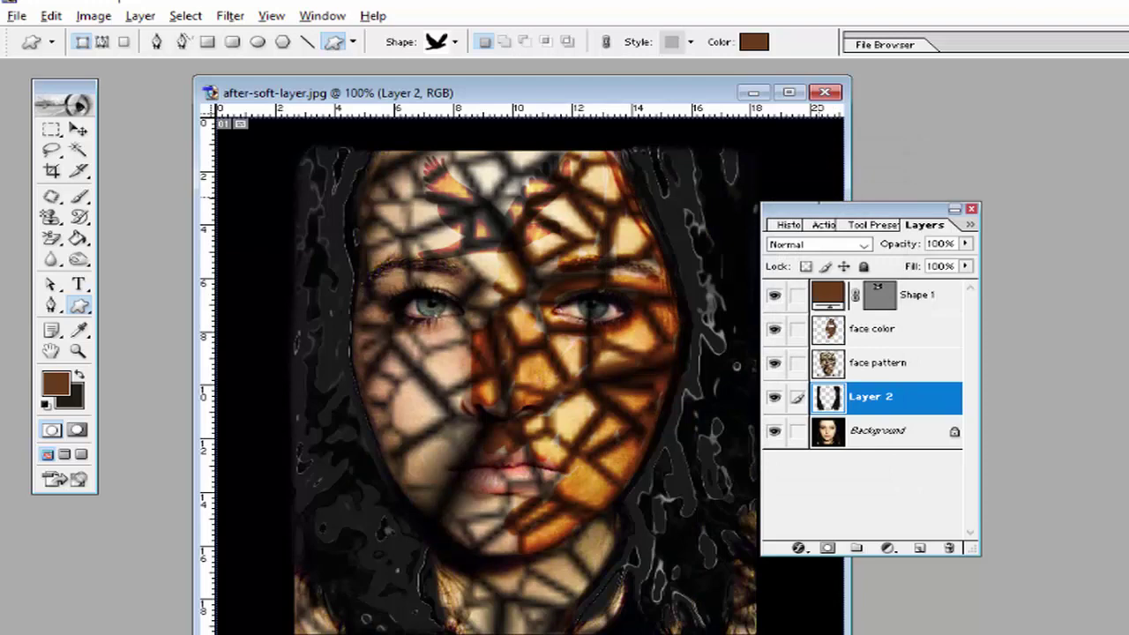
key("ctrl+z")
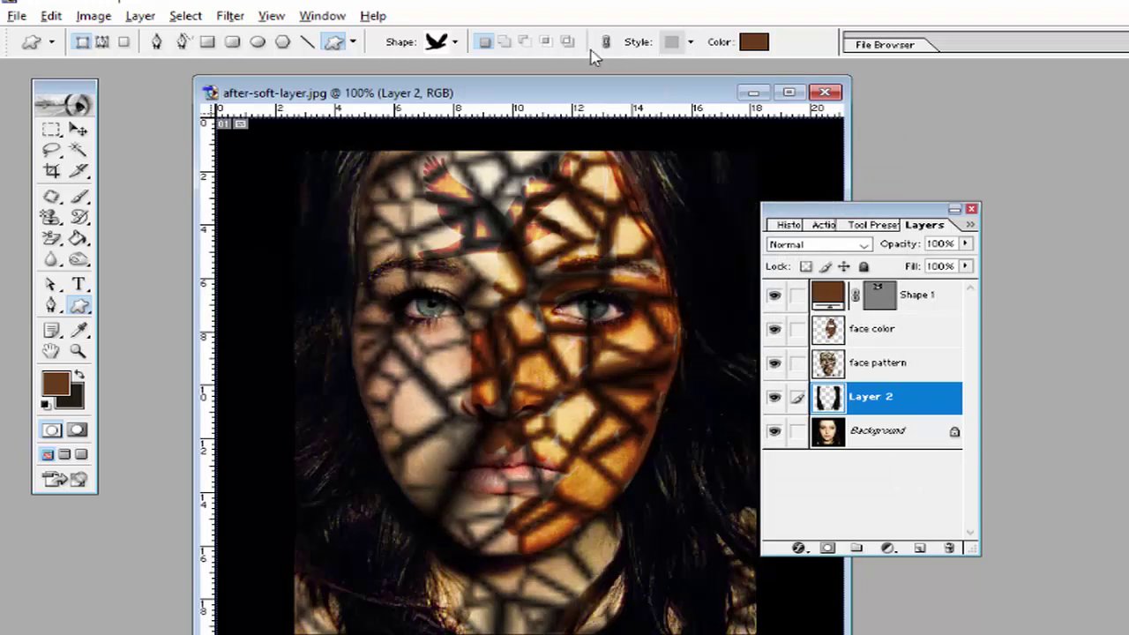
left_click(230, 16)
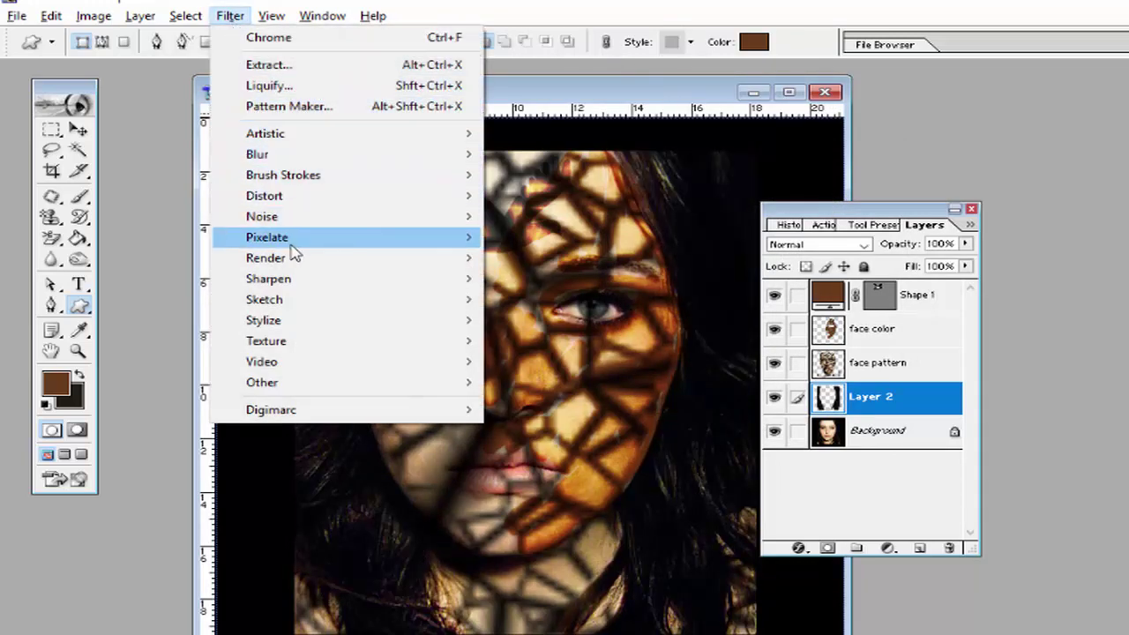
mouse_move(265, 299)
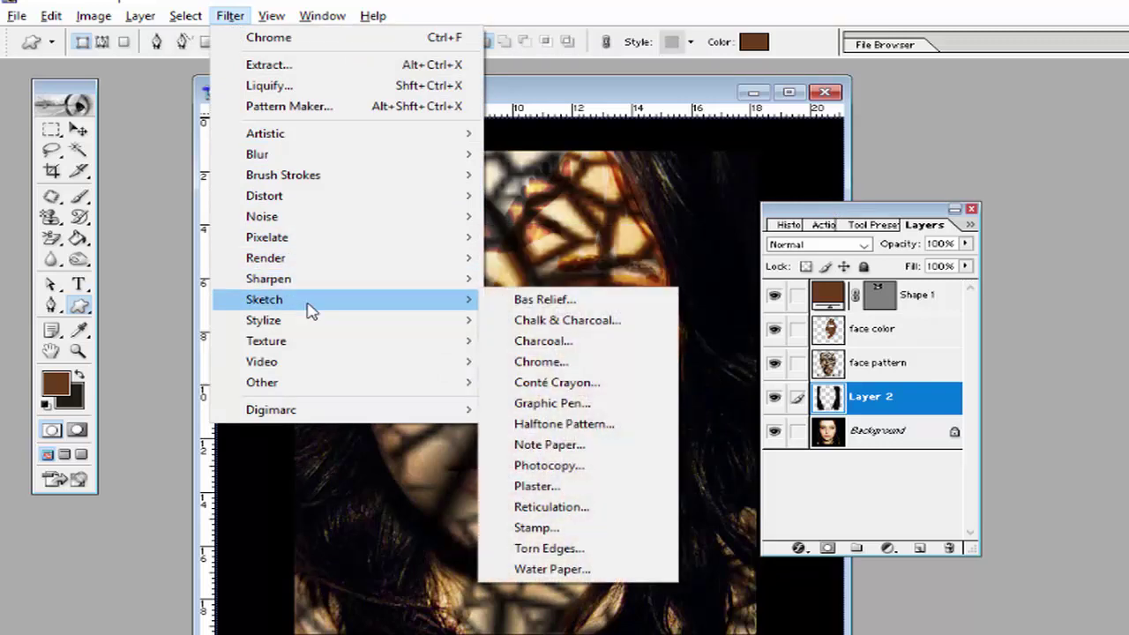
- Preview the Chalk & Charcoal filter, zooming out and reducing Chalk Area to 3
left_click(533, 323)
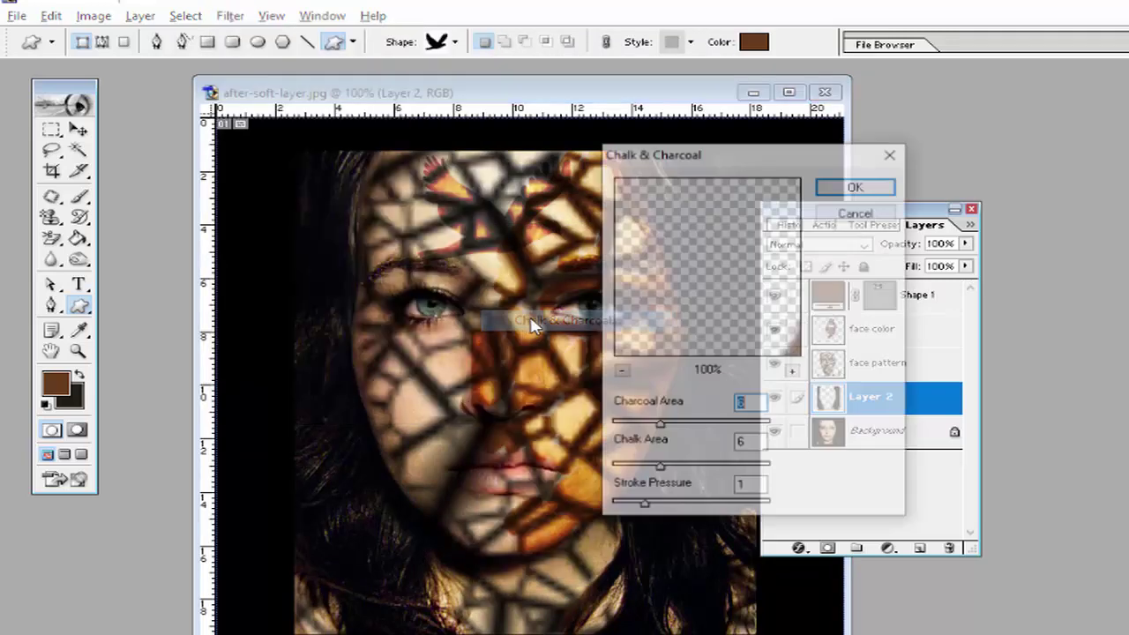
left_click(620, 371)
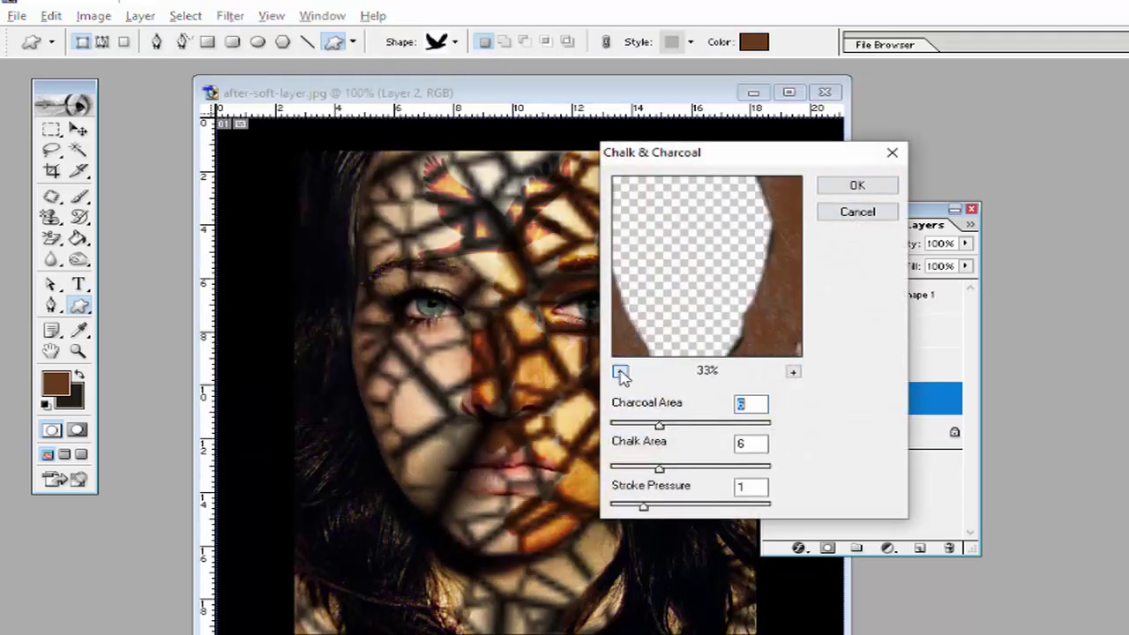
left_click_drag(658, 467, 636, 470)
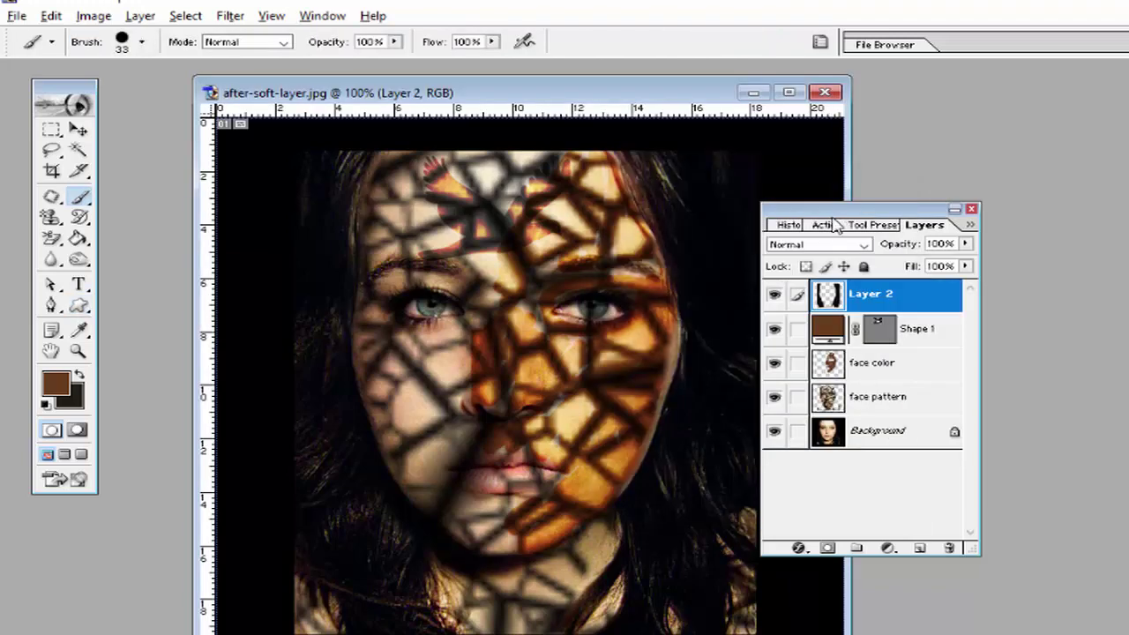
- Use Layer > Flatten Image to merge every layer into one Background
left_click(269, 15)
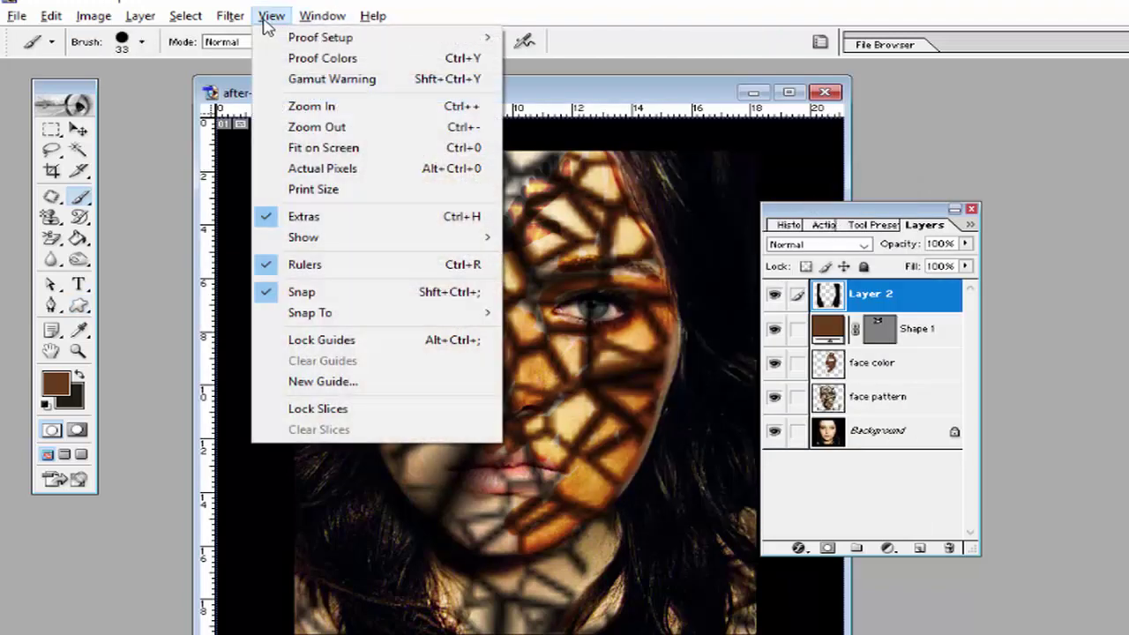
left_click(231, 16)
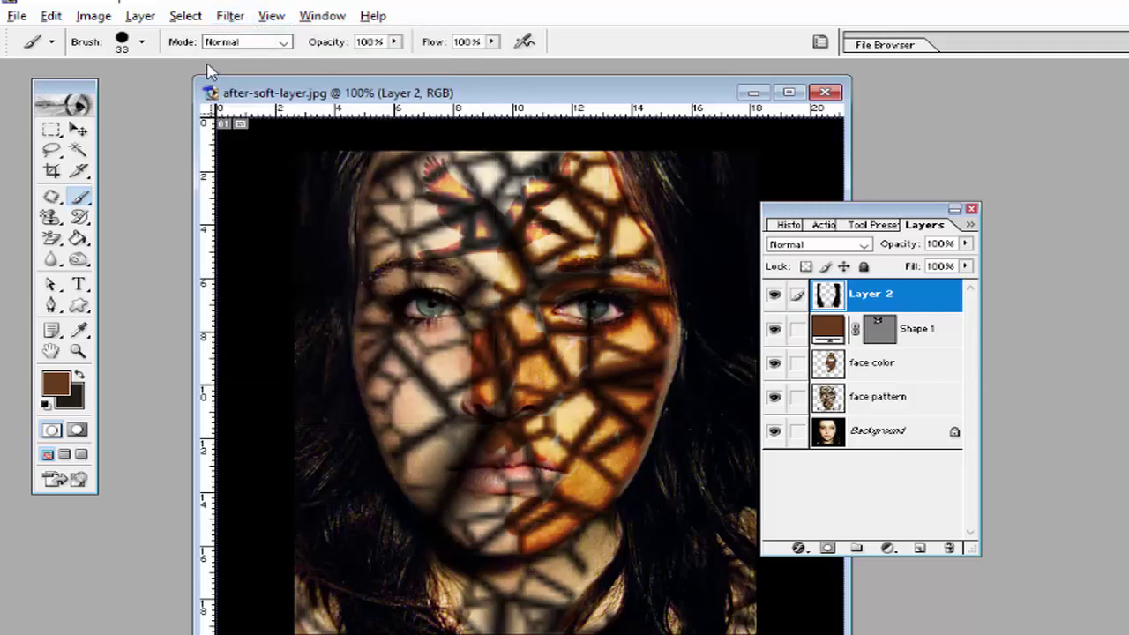
left_click(140, 16)
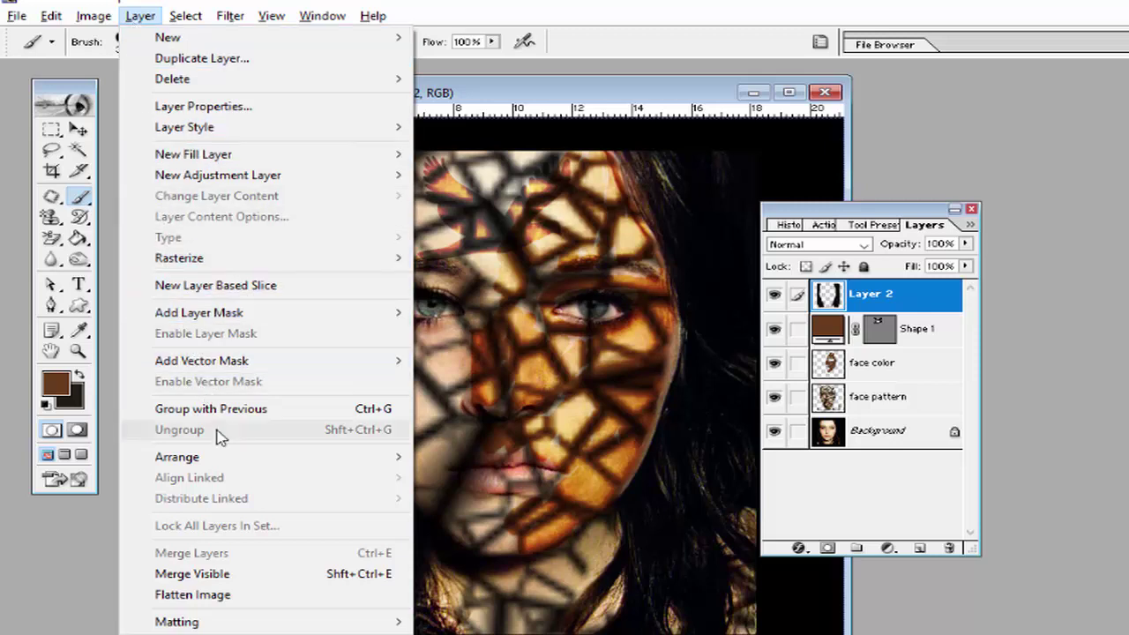
left_click(198, 594)
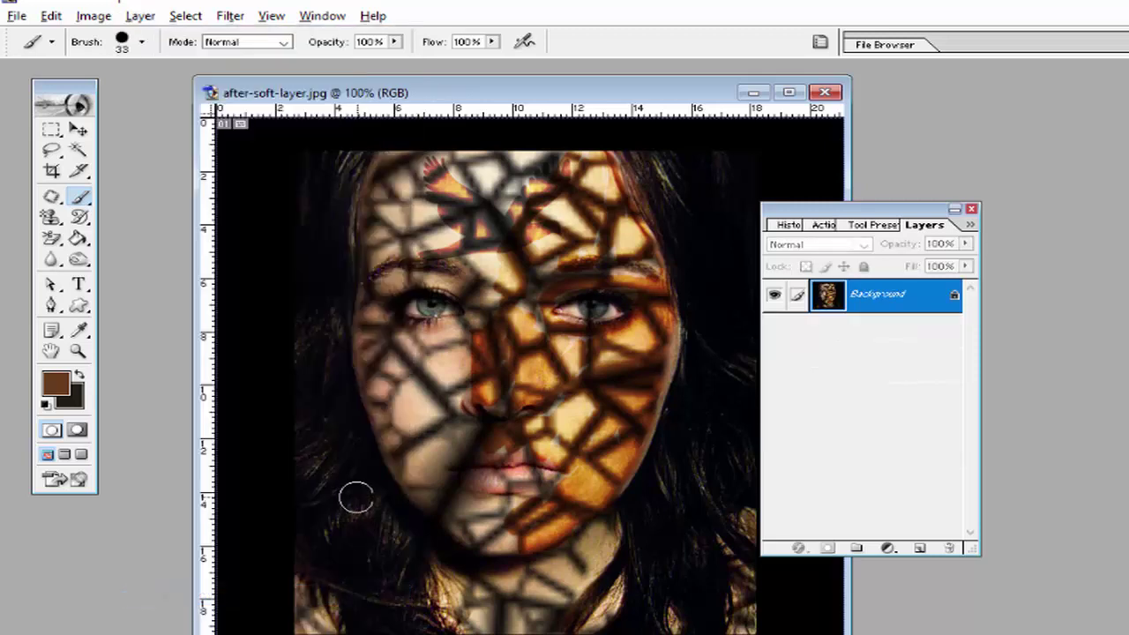